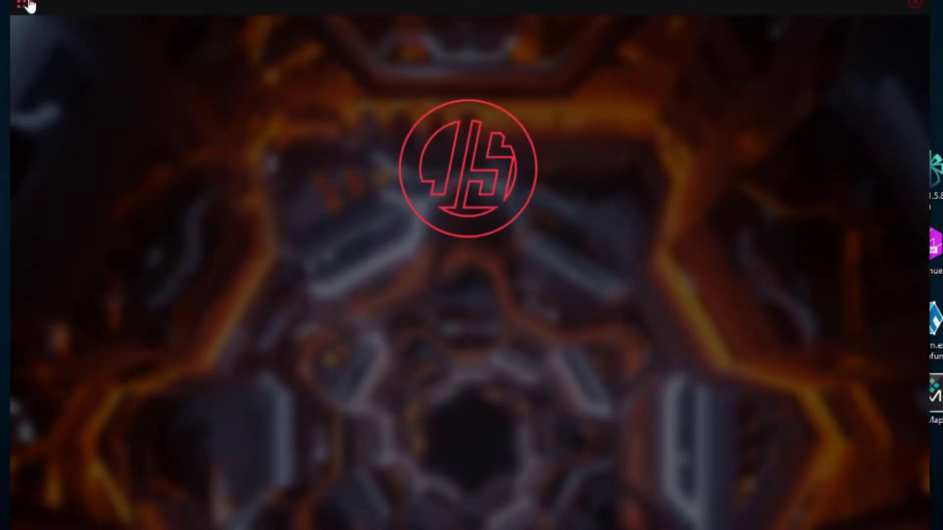
# - Generate a displacement map with JSplacement: Classic at its default settings
pyautogui.click(24, 4)
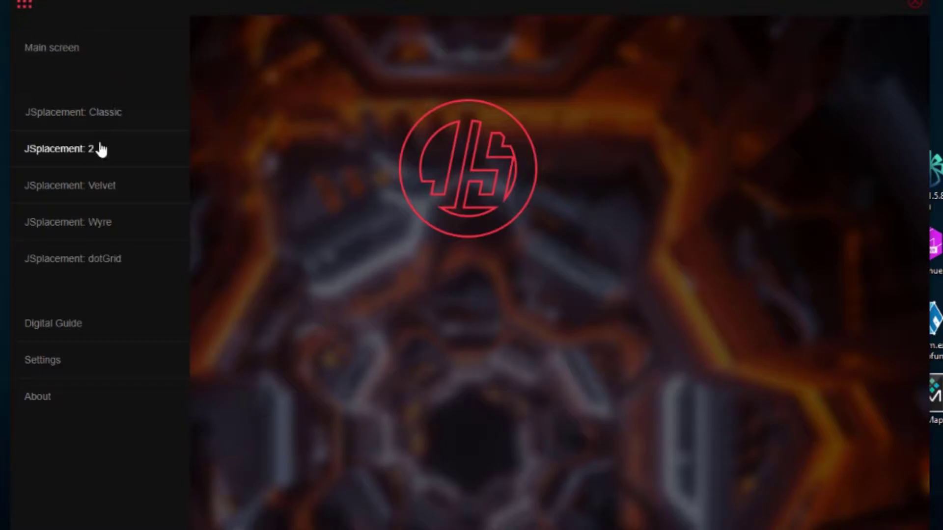
pyautogui.click(92, 231)
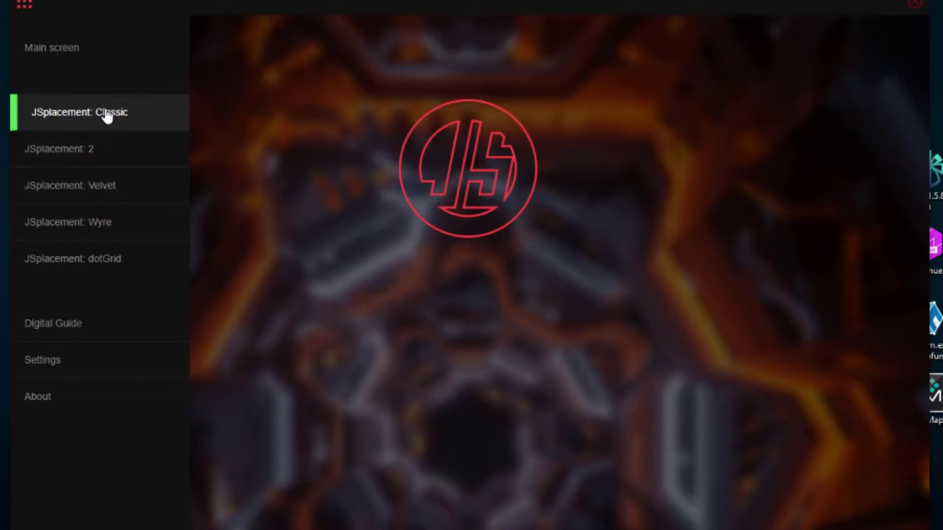
pyautogui.click(89, 126)
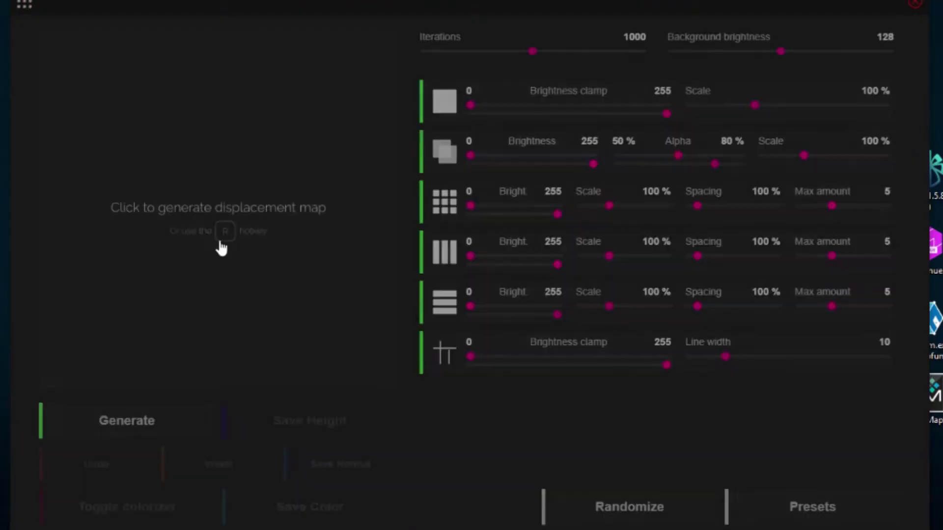
pyautogui.click(288, 312)
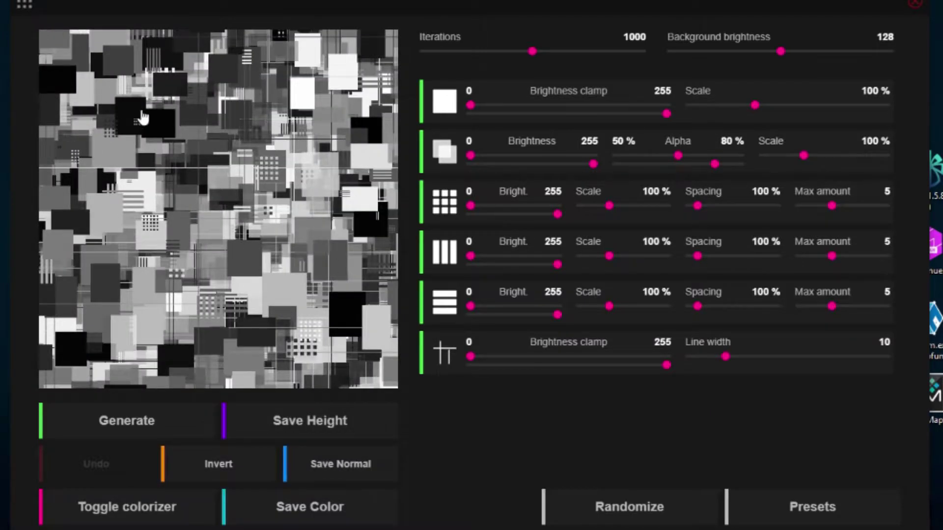
# - Switch to the JSplacement: 2 generator and generate a displacement map with the Classic Set sprites
pyautogui.click(23, 7)
pyautogui.click(111, 150)
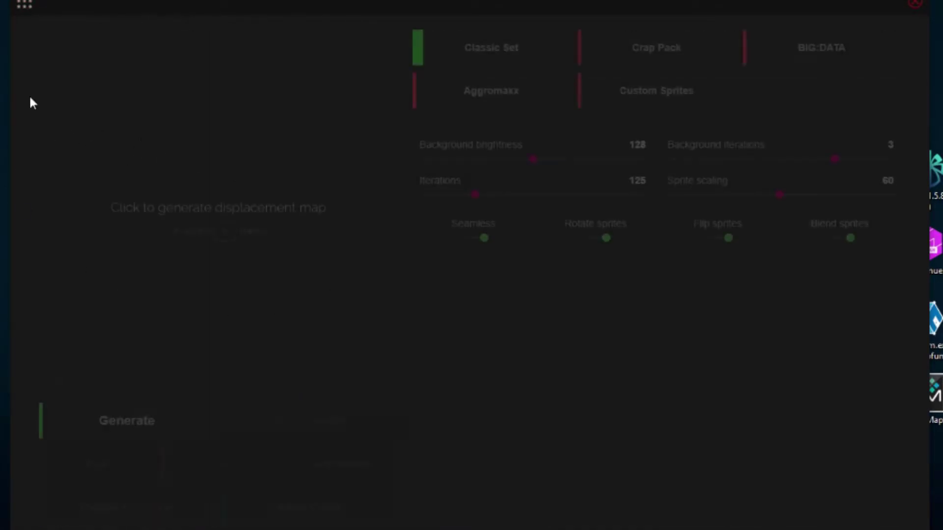
pyautogui.click(194, 218)
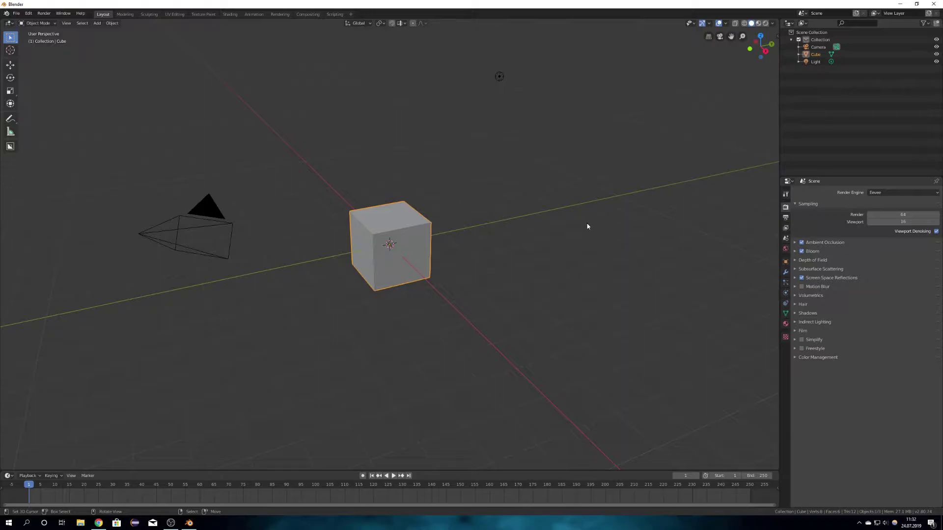
# - Set the render engine to Cycles with the Experimental feature set and GPU Compute as the device
pyautogui.click(903, 193)
pyautogui.click(889, 216)
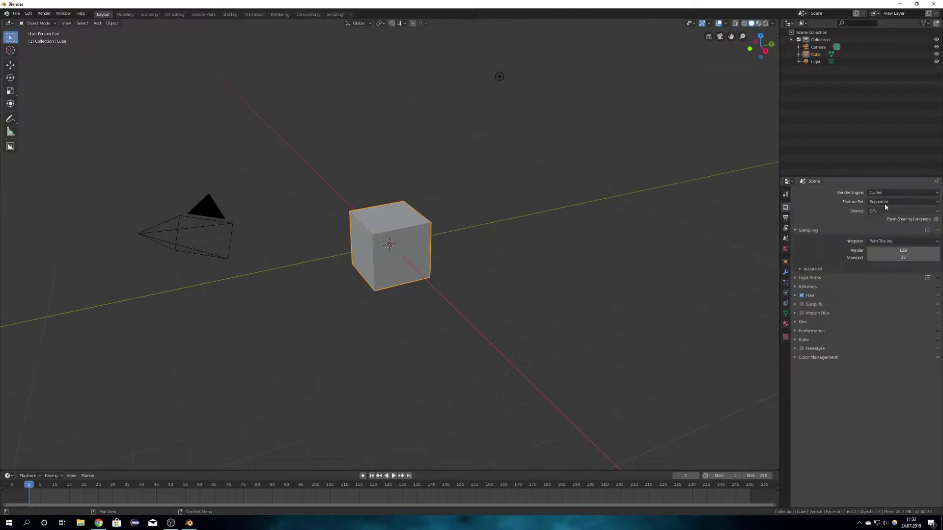
pyautogui.click(904, 201)
pyautogui.click(888, 218)
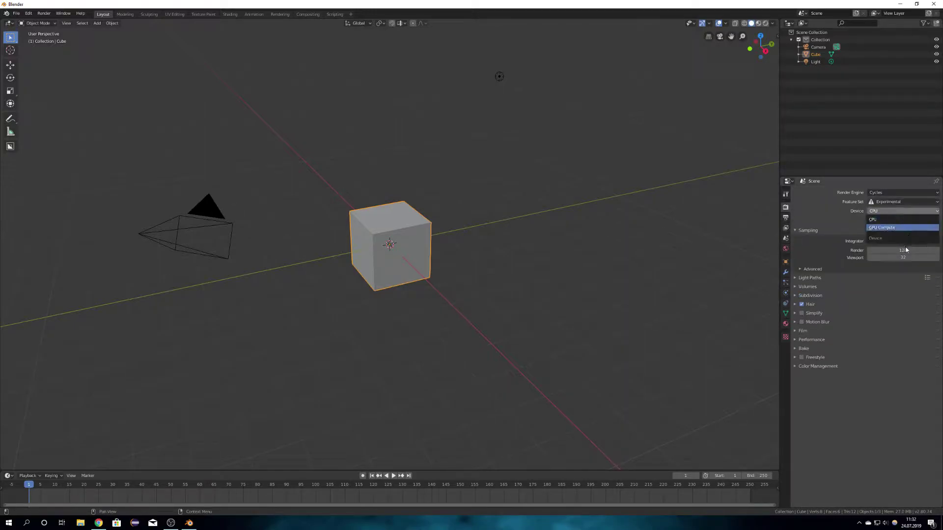
pyautogui.click(888, 211)
pyautogui.click(885, 227)
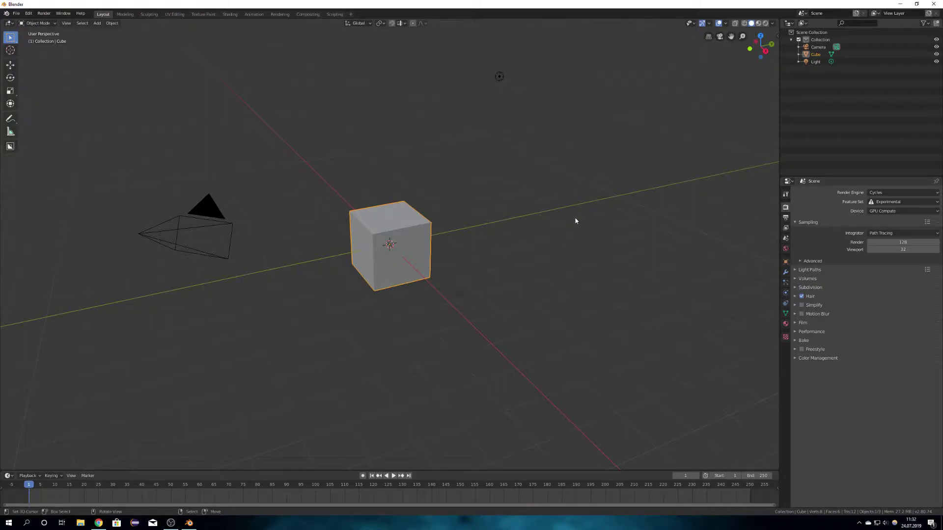
# - Delete the default cube and add a torus mesh in its place
pyautogui.click(786, 272)
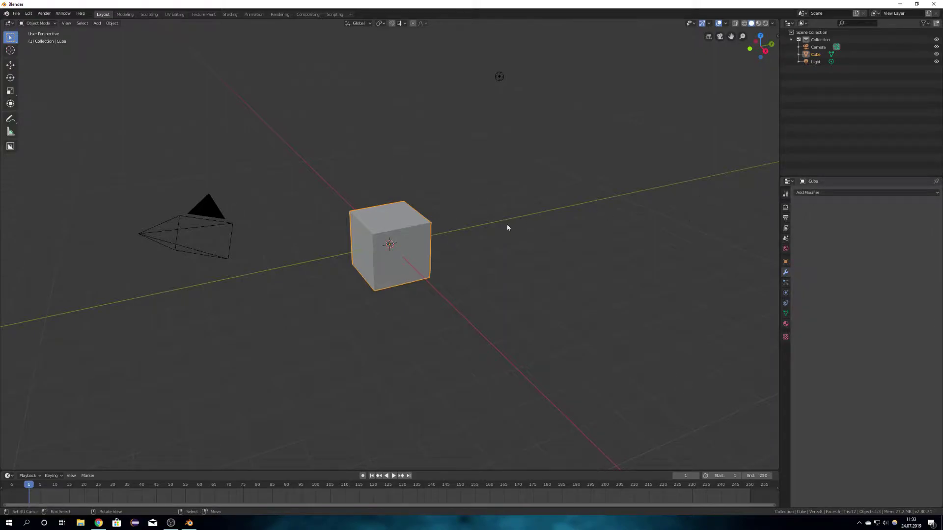
pyautogui.press('x')
pyautogui.click(429, 251)
pyautogui.hotkey('shift', 'a')
pyautogui.moveTo(430, 251)
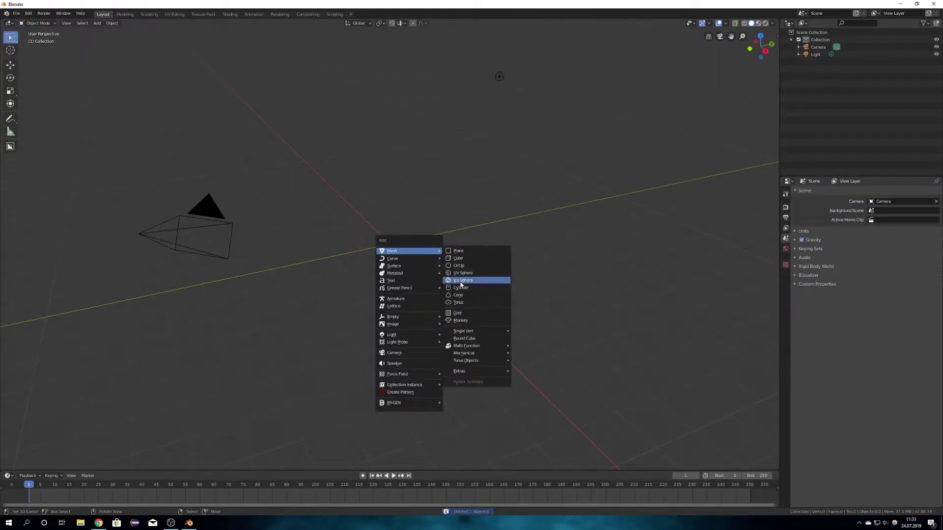
pyautogui.click(459, 303)
pyautogui.scroll(8, 417, 248)
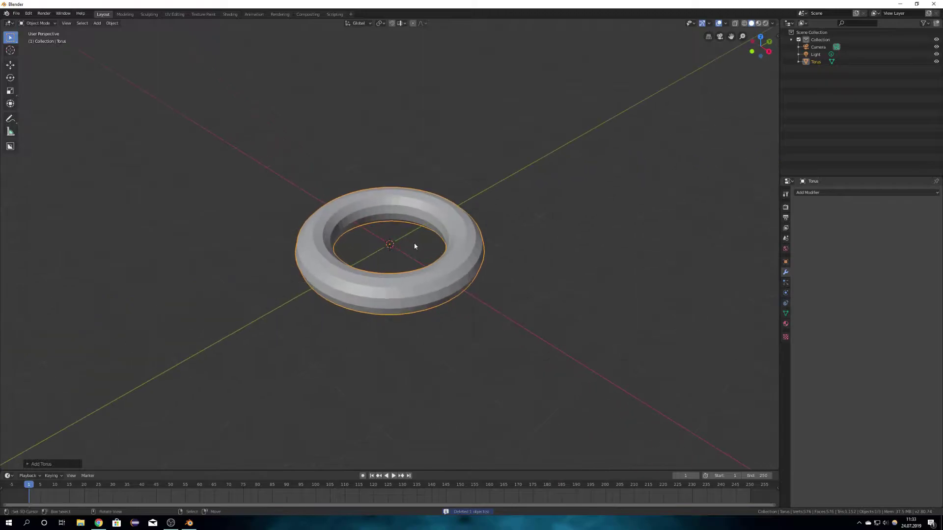
# - Add a Subdivision Surface modifier and a Displace modifier to the torus
pyautogui.click(815, 193)
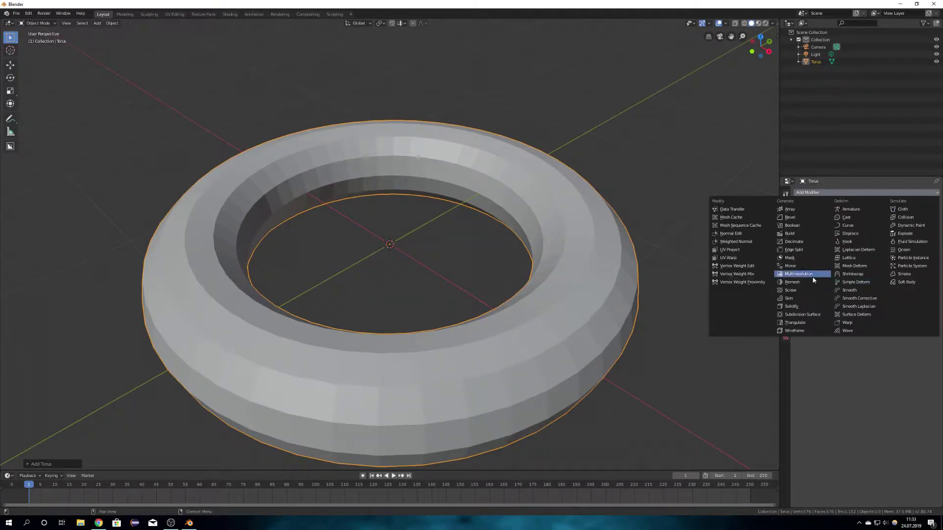
pyautogui.click(811, 318)
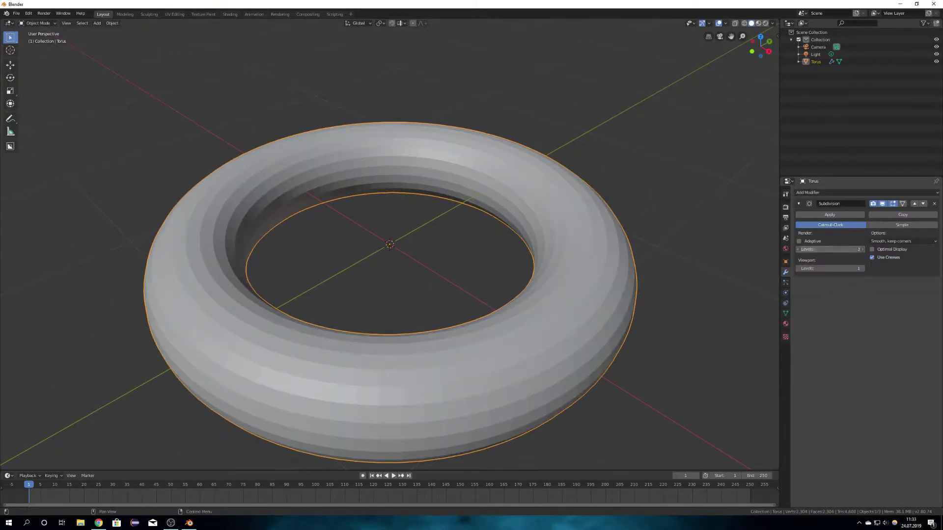
pyautogui.click(830, 193)
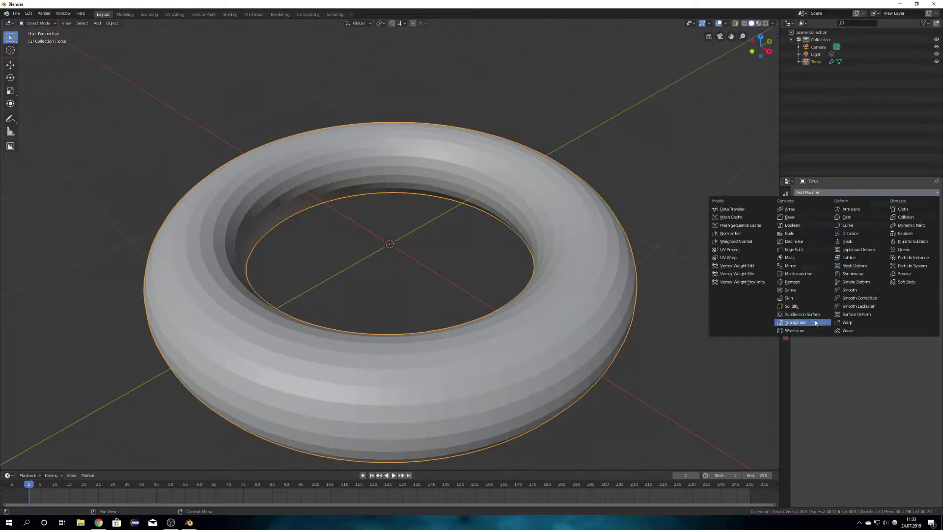
pyautogui.click(850, 234)
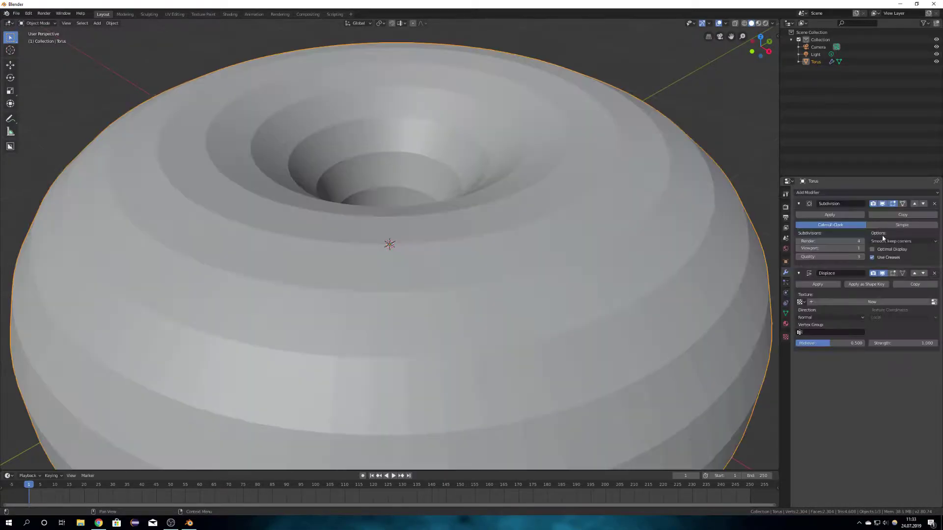
pyautogui.scroll(-4, 619, 246)
pyautogui.moveTo(567, 257)
pyautogui.mouseDown(button='middle')
pyautogui.moveTo(610, 269)
pyautogui.moveTo(553, 251)
pyautogui.mouseUp(button='middle')
pyautogui.moveTo(455, 245); pyautogui.dragTo(655, 254, button='middle')
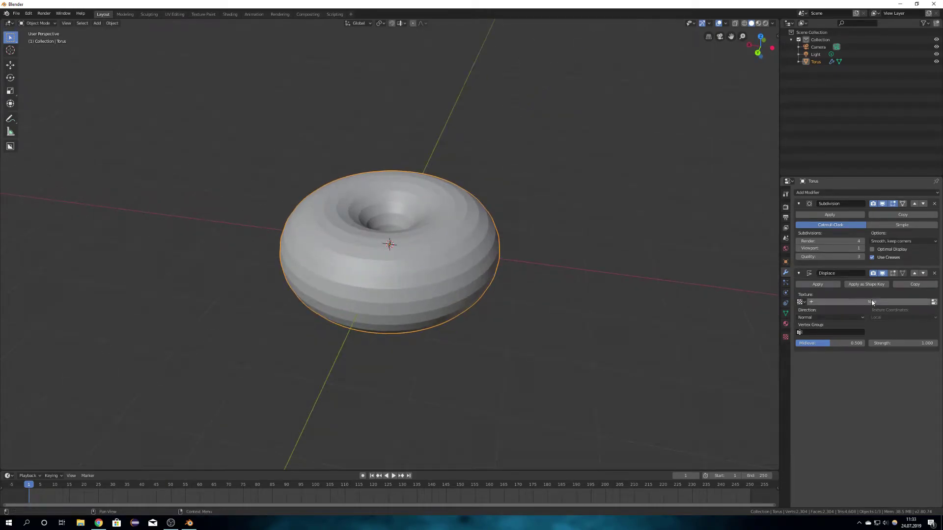
# - Create a new texture for the torus's Displace modifier and open its Image or Movie settings
pyautogui.click(912, 302)
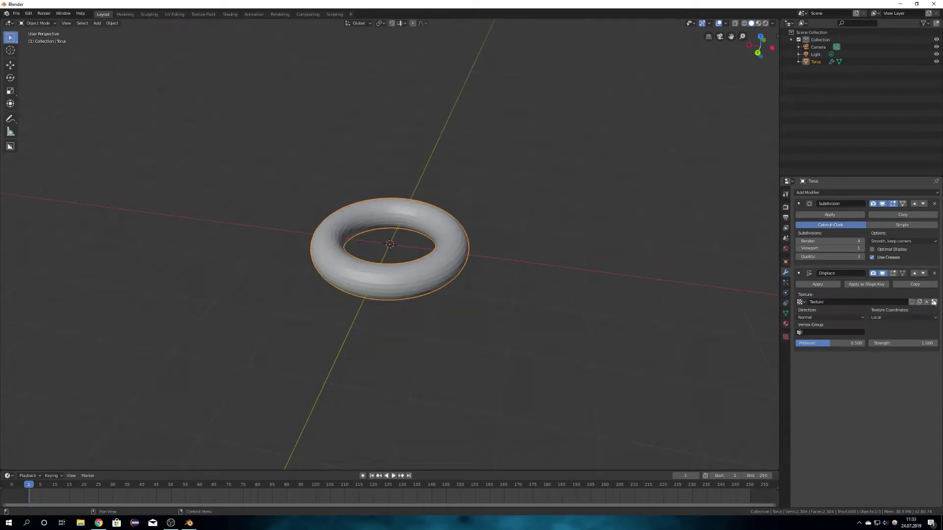
pyautogui.click(934, 302)
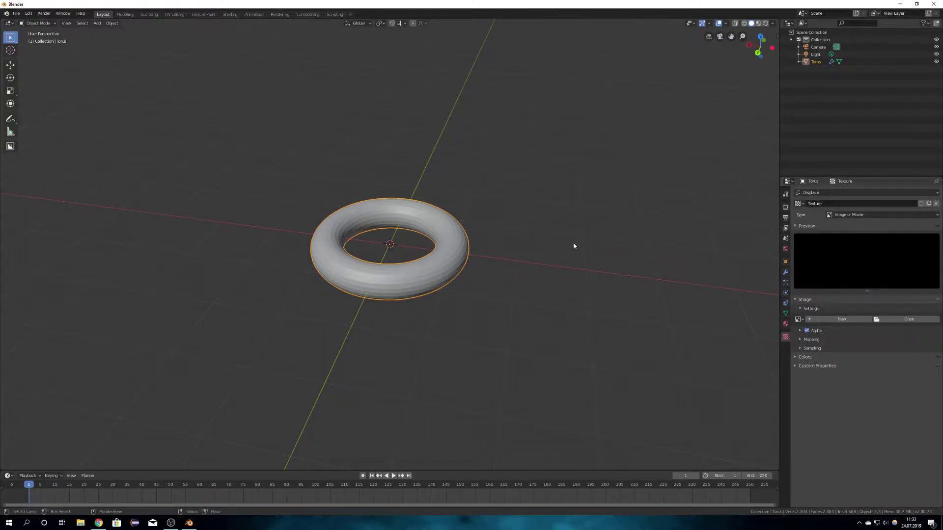
pyautogui.moveTo(452, 213); pyautogui.dragTo(420, 222, button='middle')
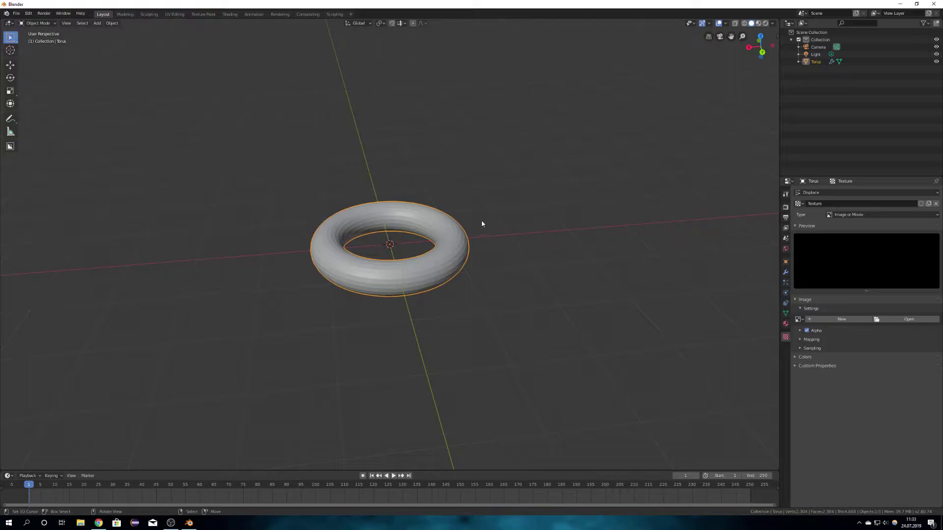
pyautogui.scroll(4, 485, 222)
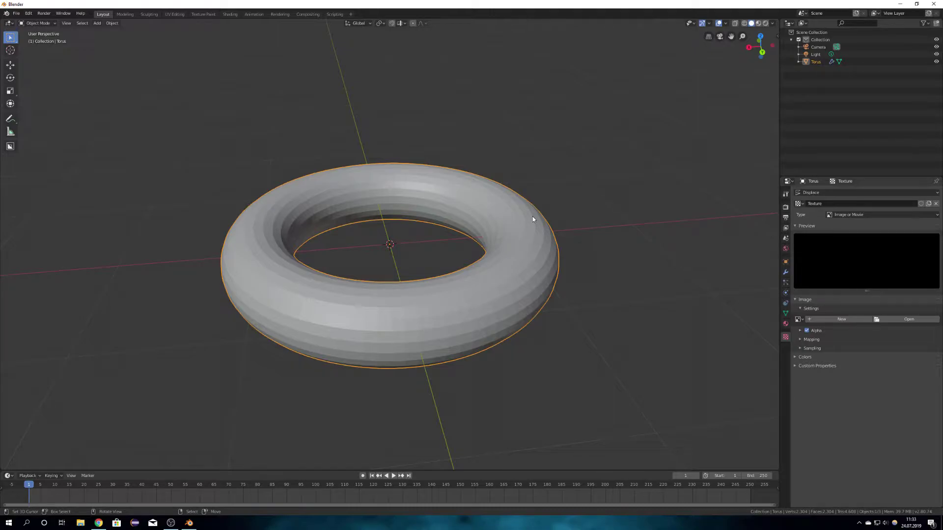
pyautogui.moveTo(491, 269); pyautogui.dragTo(372, 291, button='middle')
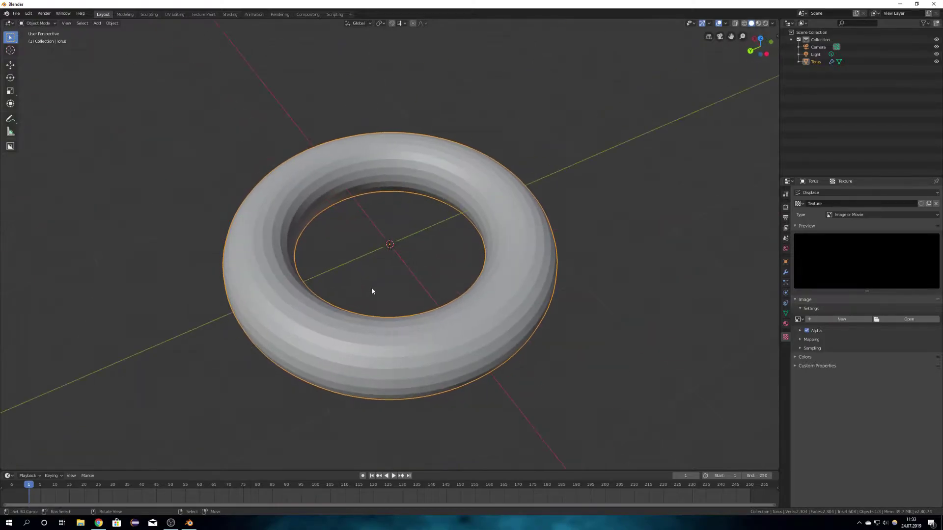
# - Remove the Displace and Subdivision modifiers from the torus
pyautogui.click(786, 272)
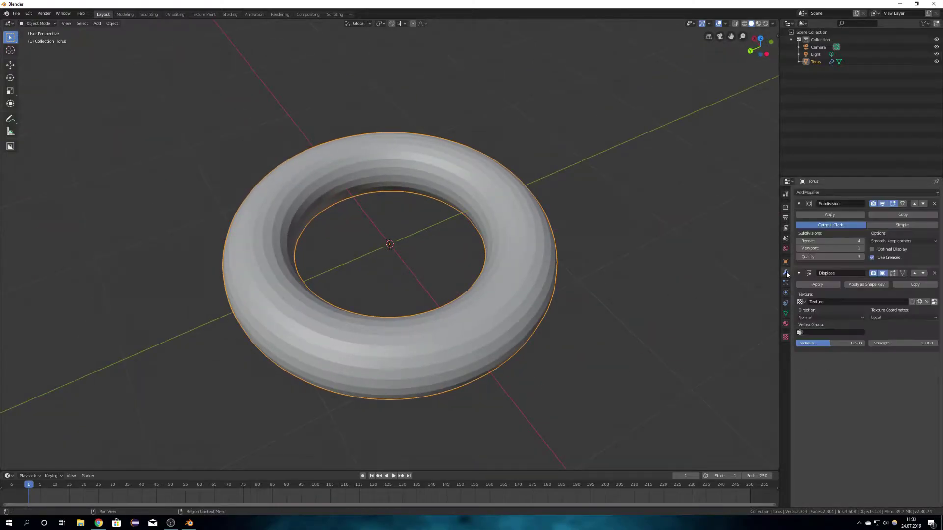
pyautogui.click(934, 273)
pyautogui.click(934, 203)
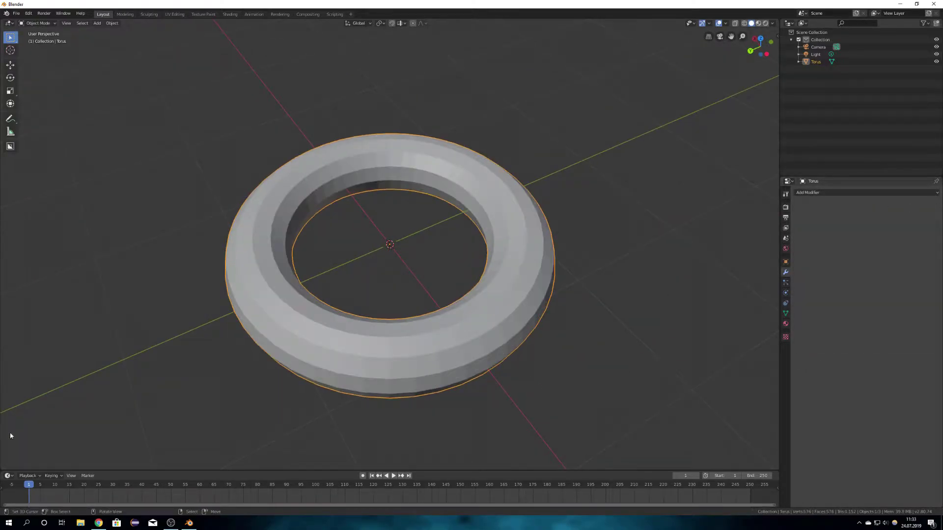
# - Split the 3D viewport into two side-by-side areas, one narrower than the other
pyautogui.moveTo(4, 467); pyautogui.dragTo(289, 450)
pyautogui.moveTo(288, 295); pyautogui.dragTo(304, 280)
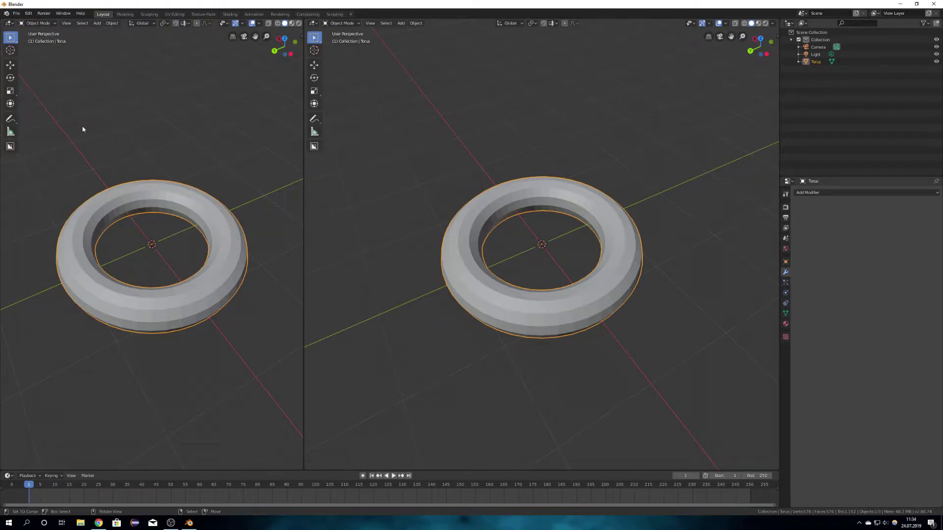
pyautogui.moveTo(158, 232); pyautogui.dragTo(179, 232, button='middle')
pyautogui.scroll(-3, 213, 220)
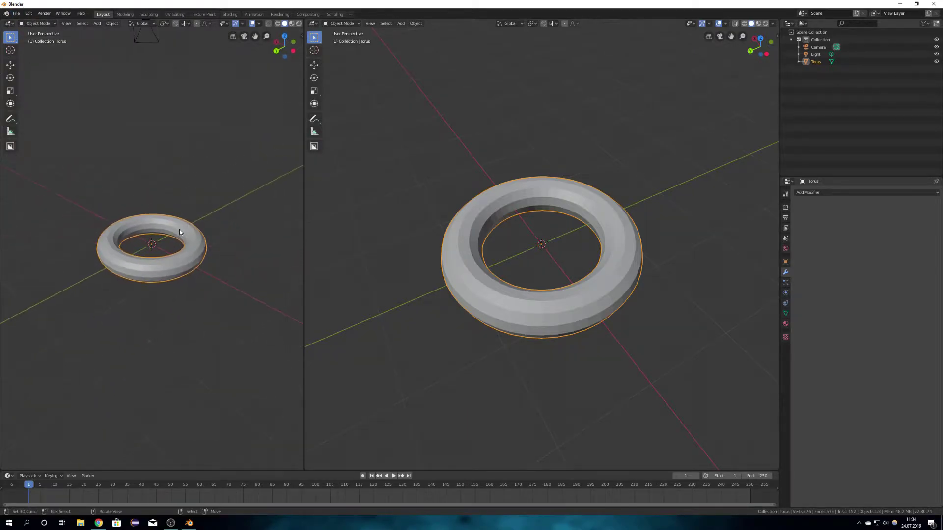
# - Change the narrower viewport area to the Shader Editor and hide its sidebar
pyautogui.click(9, 24)
pyautogui.click(12, 49)
pyautogui.click(8, 23)
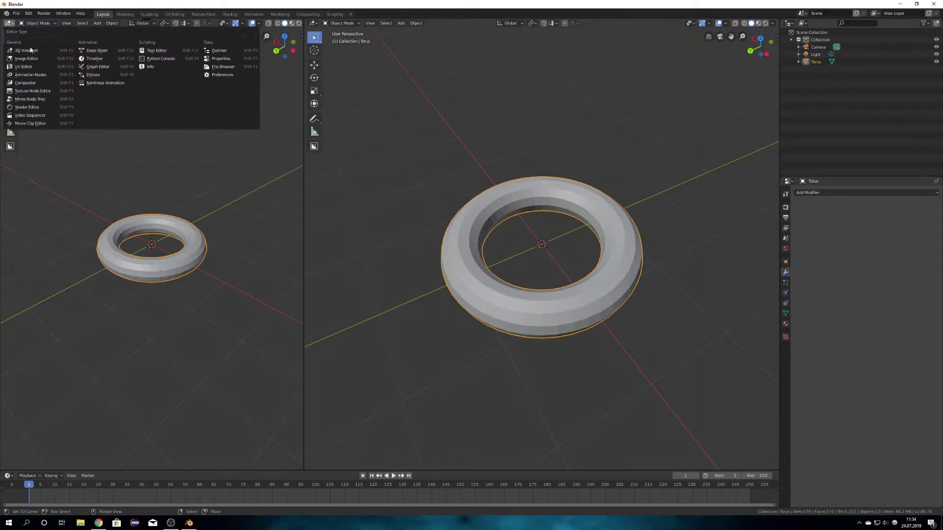
pyautogui.click(28, 107)
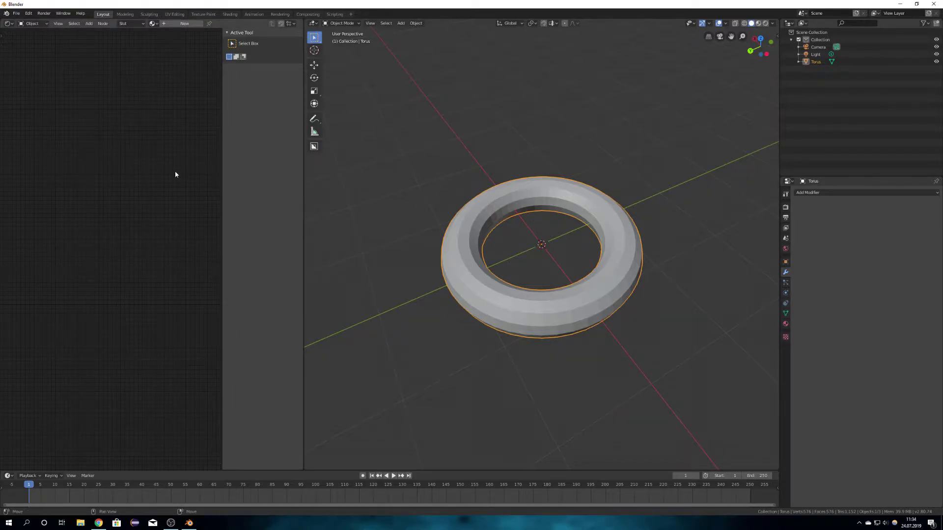
pyautogui.press('n')
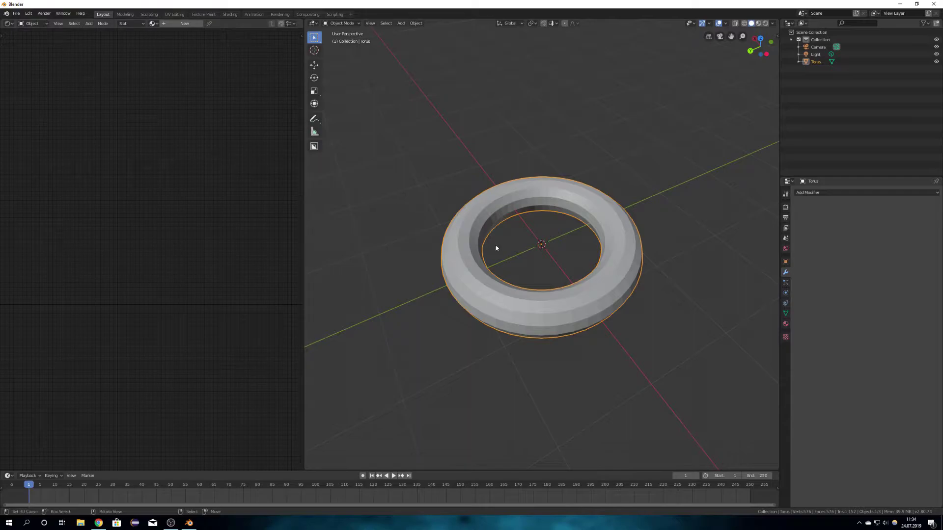
# - Create a new node-based material for the torus in the Shader Editor
pyautogui.moveTo(543, 274); pyautogui.dragTo(747, 272, button='middle')
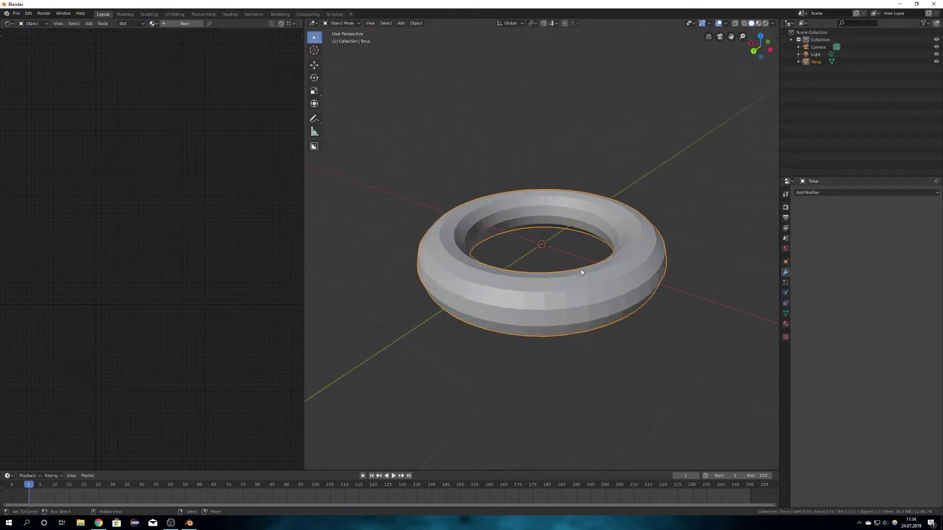
pyautogui.scroll(4, 582, 270)
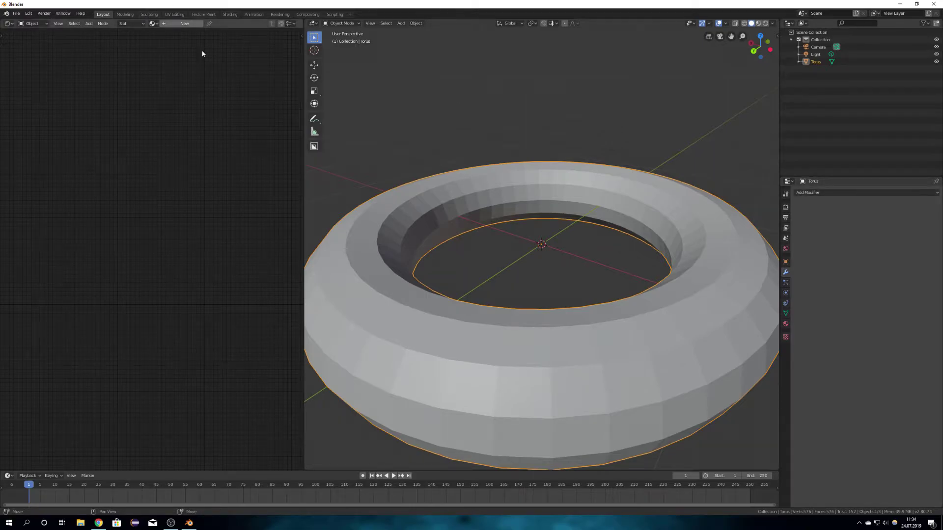
pyautogui.scroll(-4, 522, 227)
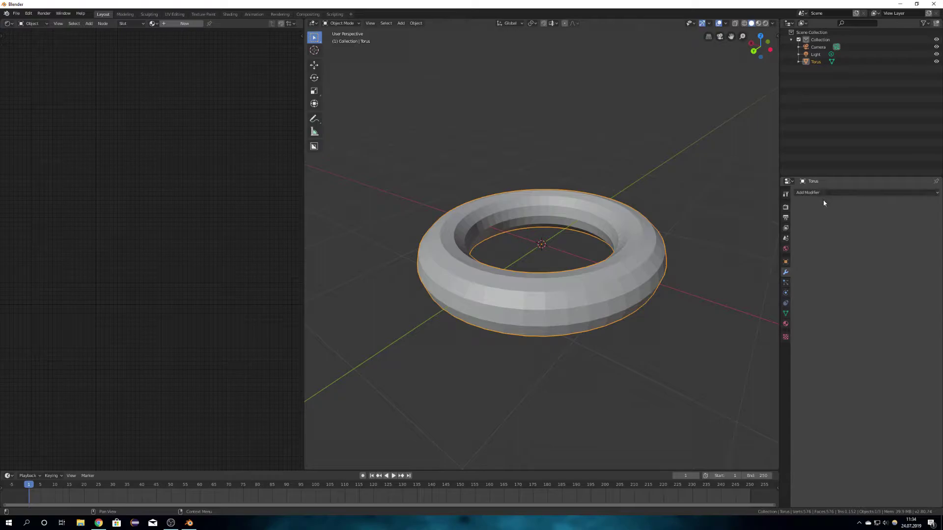
pyautogui.moveTo(628, 209); pyautogui.dragTo(349, 186, button='middle')
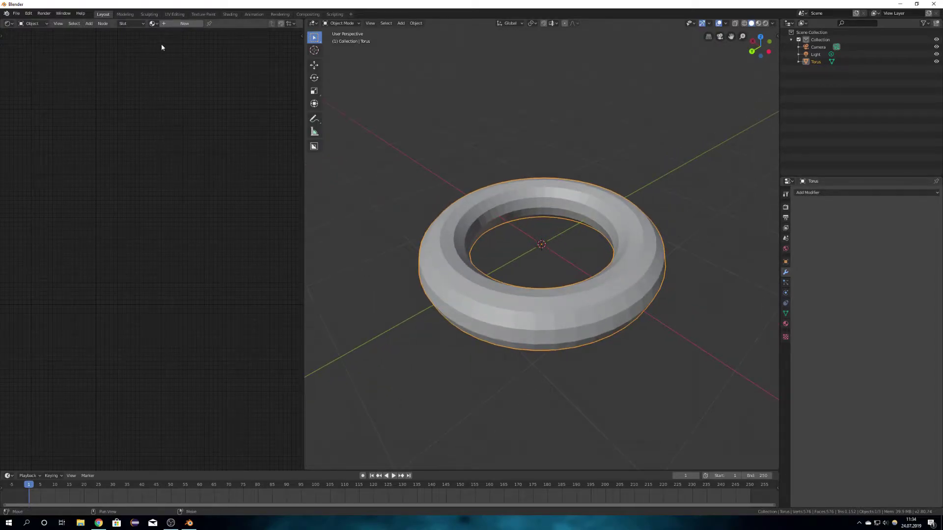
pyautogui.click(177, 25)
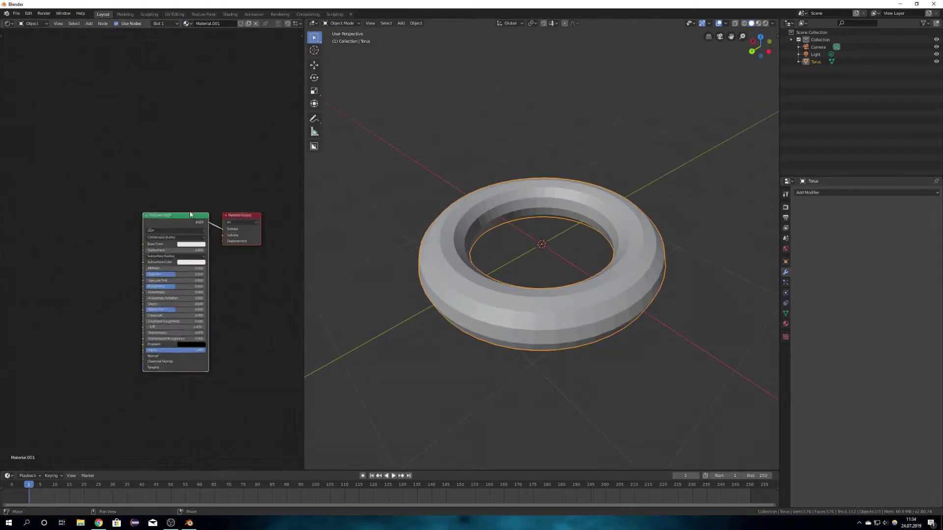
pyautogui.hotkey('shift', 'a')
pyautogui.click(112, 212)
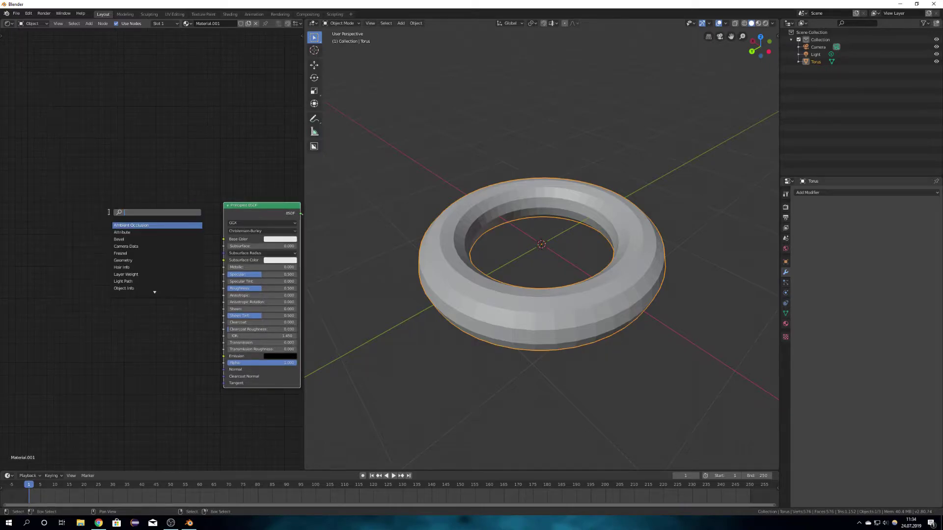
pyautogui.write('image')
pyautogui.click(131, 225)
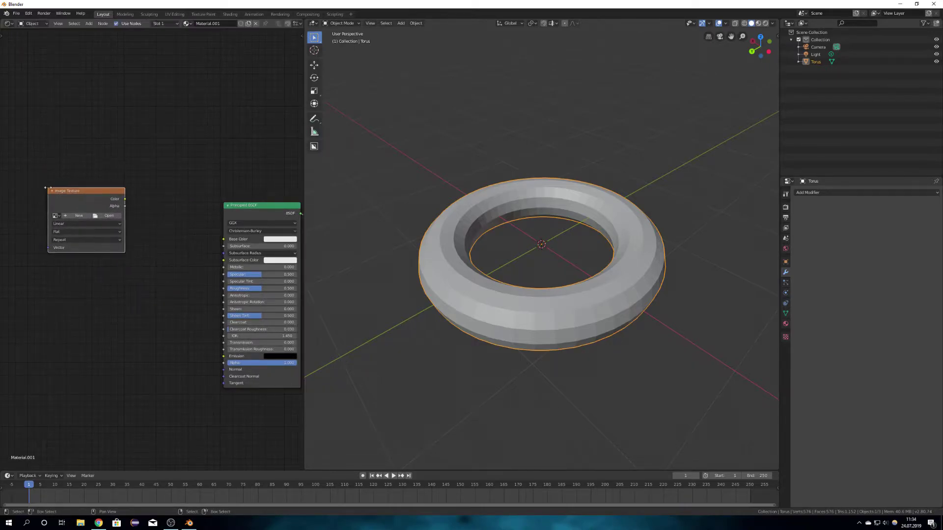
pyautogui.click(157, 242)
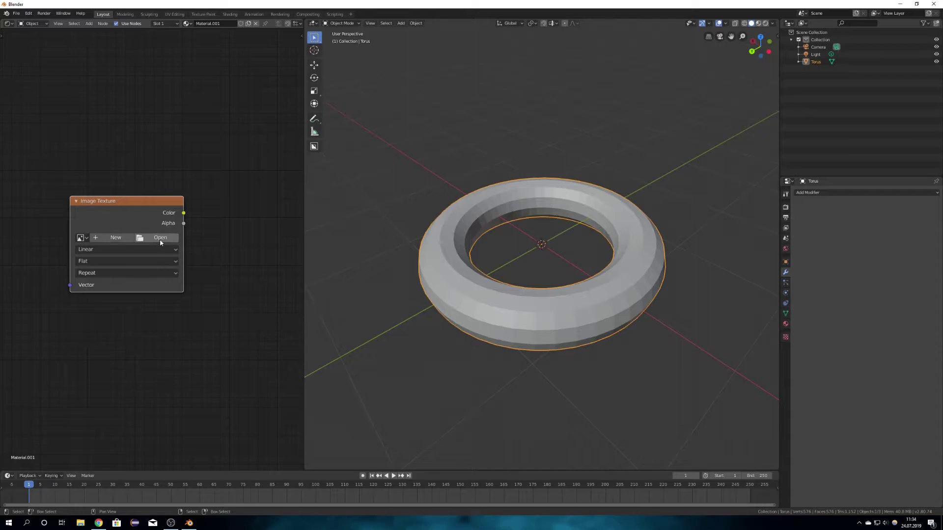
pyautogui.click(160, 242)
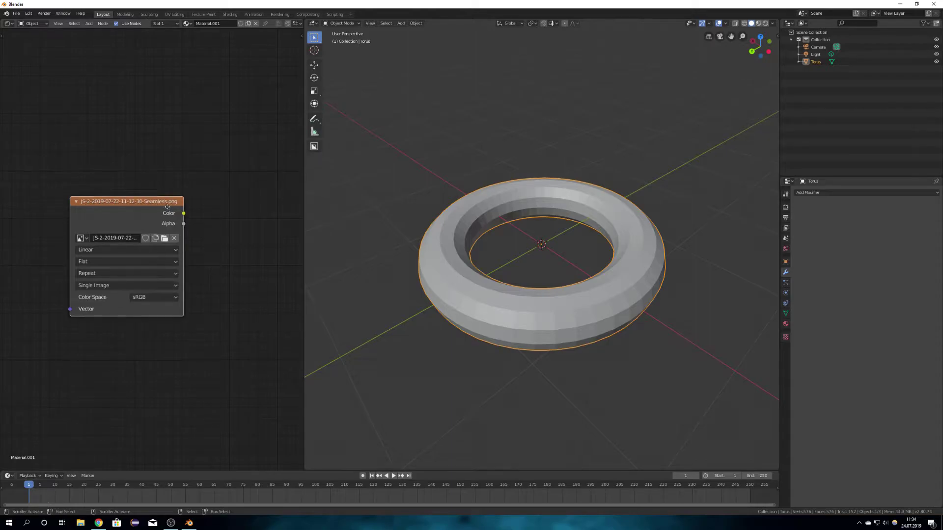
# - Connect the image texture's Color to the Principled BSDF's Base Color and show the torus in LookDev shading
pyautogui.moveTo(199, 218); pyautogui.dragTo(104, 203, button='middle')
pyautogui.moveTo(89, 199); pyautogui.dragTo(234, 257)
pyautogui.moveTo(437, 273); pyautogui.dragTo(489, 269, button='middle')
pyautogui.press('z')
pyautogui.click(532, 287)
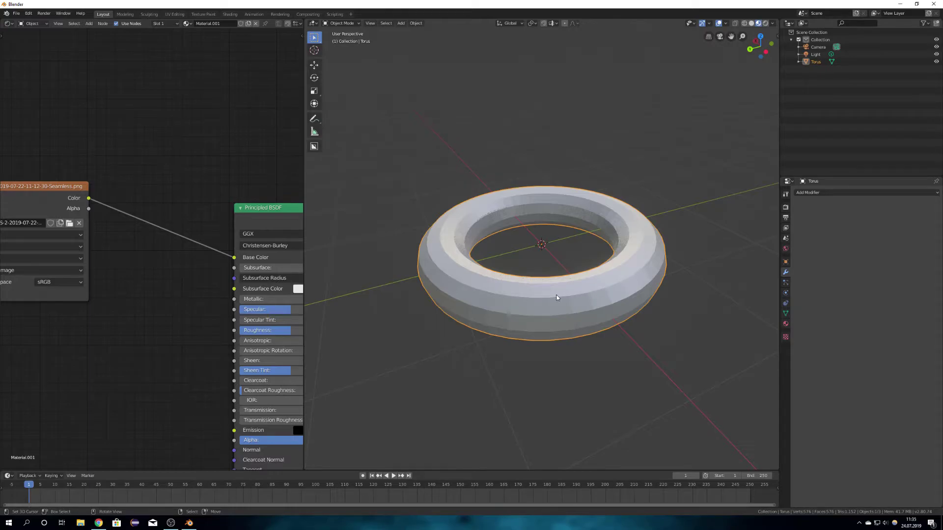
# - Examine how the image texture lies on the torus from several angles and over its mesh faces in Edit Mode
pyautogui.moveTo(523, 293); pyautogui.dragTo(482, 337, button='middle')
pyautogui.scroll(5, 540, 337)
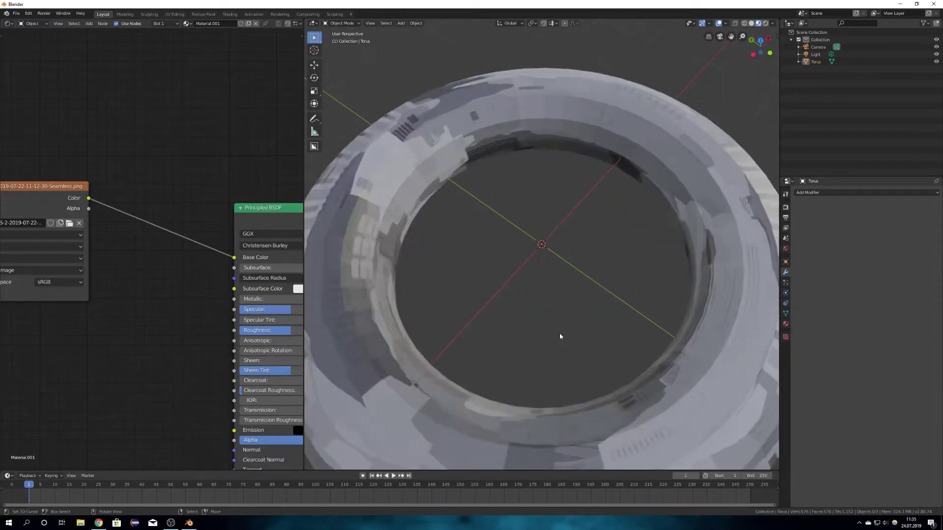
pyautogui.scroll(-5, 560, 336)
pyautogui.moveTo(560, 337); pyautogui.dragTo(538, 314, button='middle')
pyautogui.click(538, 314)
pyautogui.press('Tab')
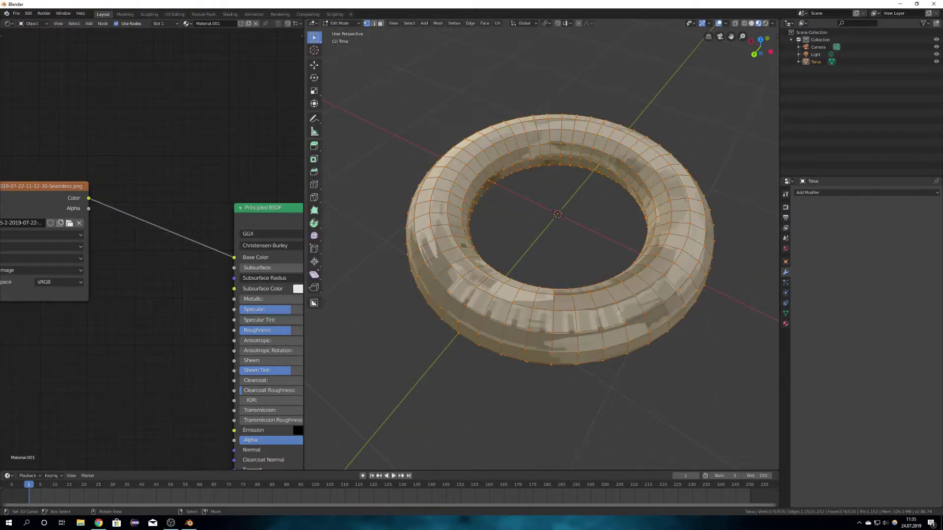
pyautogui.moveTo(619, 314); pyautogui.dragTo(577, 299, button='middle')
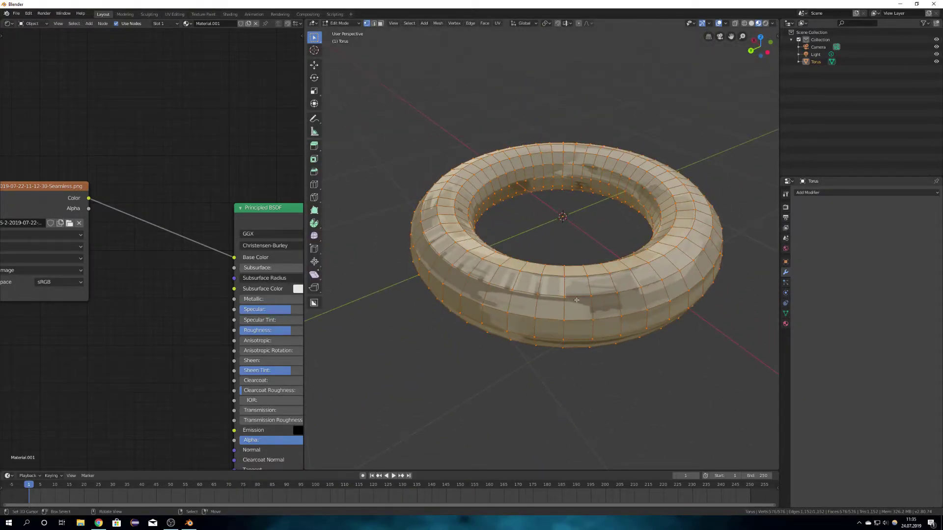
pyautogui.rightClick(577, 299)
pyautogui.rightClick(541, 335)
pyautogui.press('Tab')
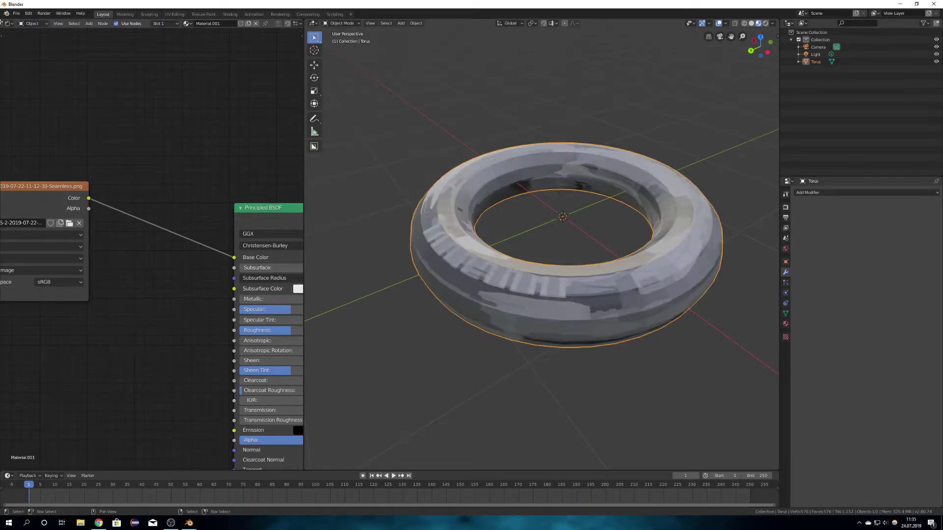
# - Split the Shader Editor horizontally, make the upper area an Image Editor and display the whole seamless JSplacement image in it
pyautogui.moveTo(1, 22); pyautogui.dragTo(3, 236)
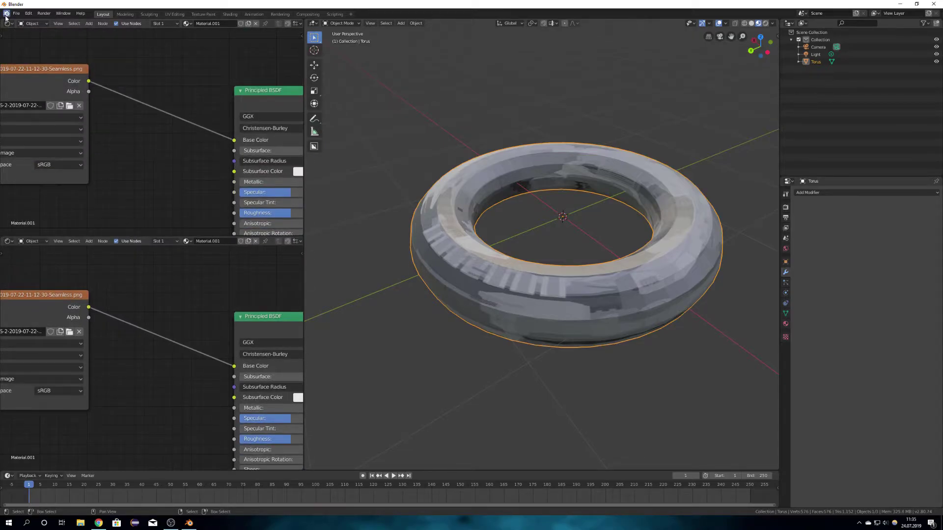
pyautogui.click(8, 23)
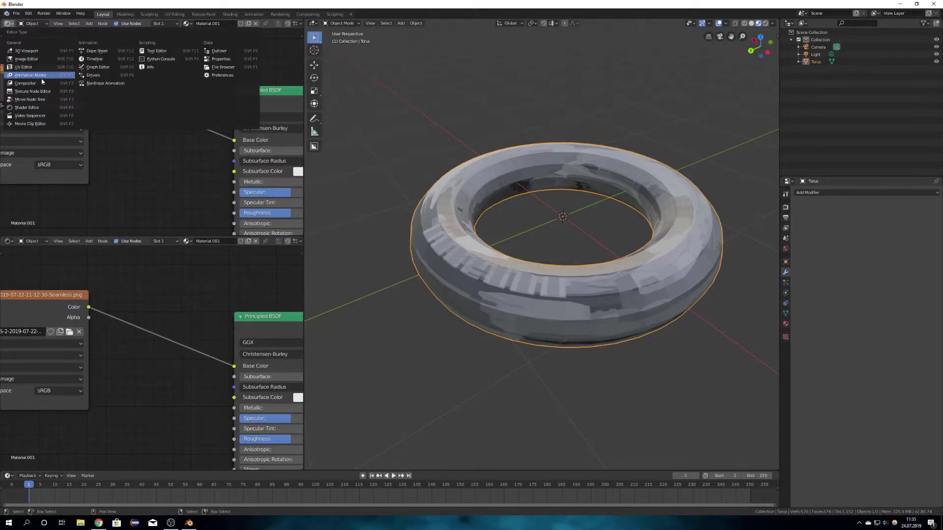
pyautogui.click(27, 58)
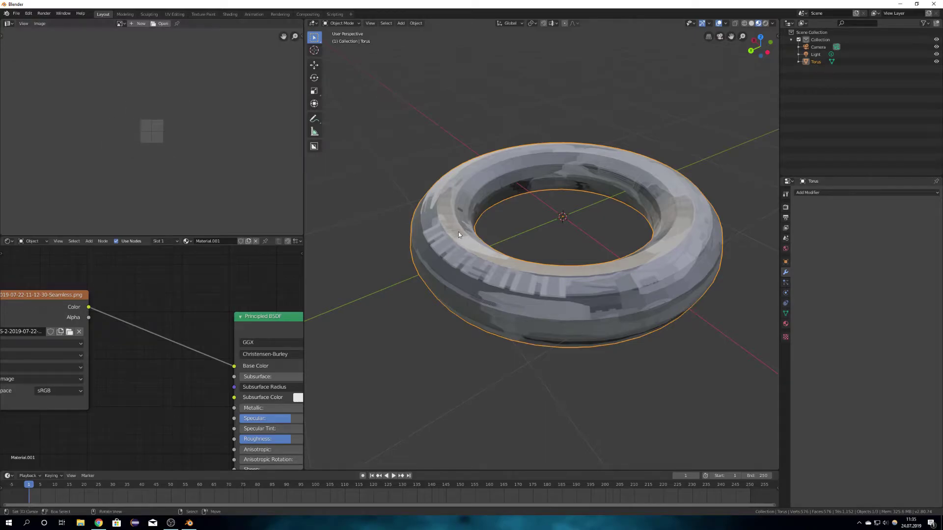
pyautogui.click(120, 24)
pyautogui.click(138, 35)
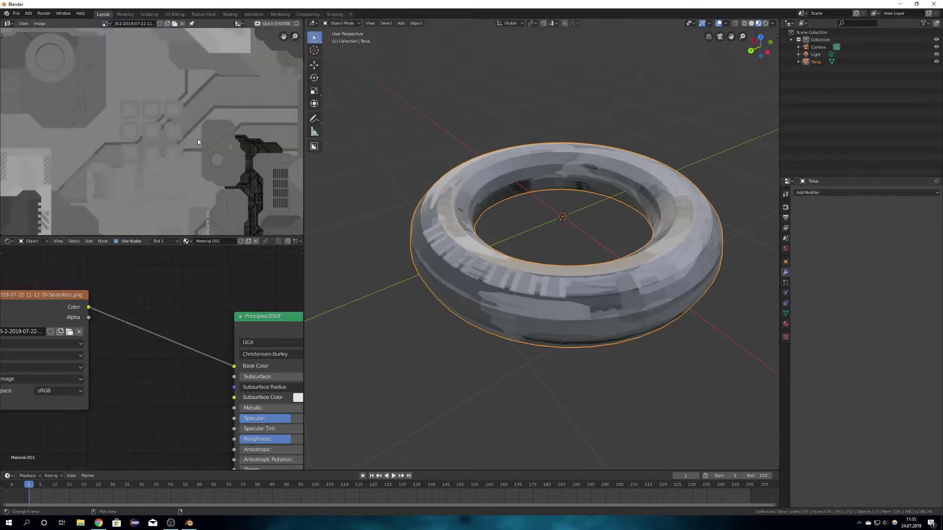
pyautogui.scroll(-7, 194, 136)
pyautogui.scroll(2, 193, 137)
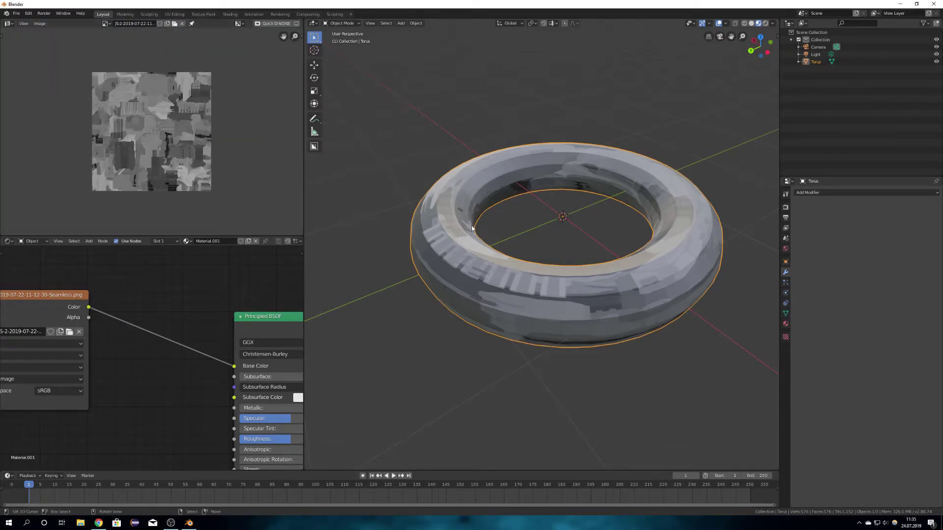
# - Put the torus in Edit Mode to display its UV layout over the seamless image
pyautogui.moveTo(479, 229); pyautogui.dragTo(488, 229, button='middle')
pyautogui.hotkey('ctrl', 'Tab')
pyautogui.click(547, 229)
pyautogui.moveTo(556, 240); pyautogui.dragTo(549, 243, button='middle')
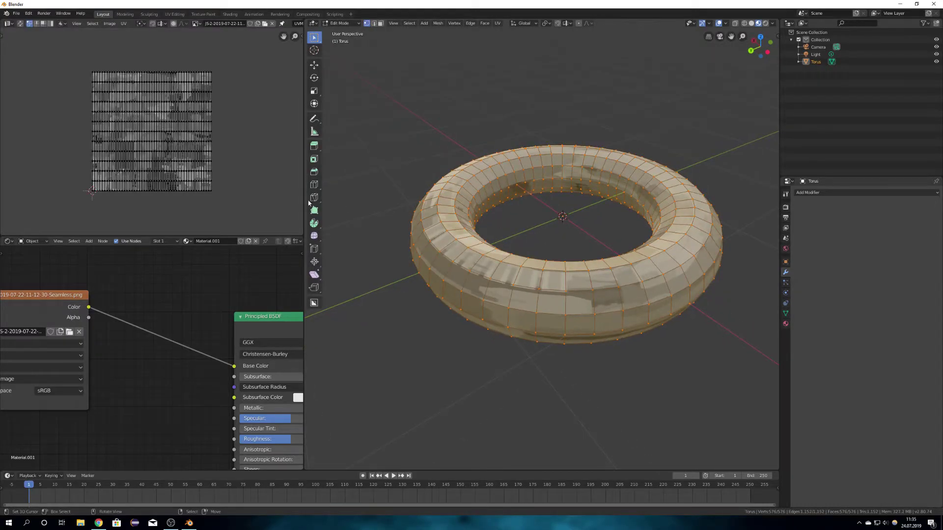
pyautogui.scroll(2, 139, 119)
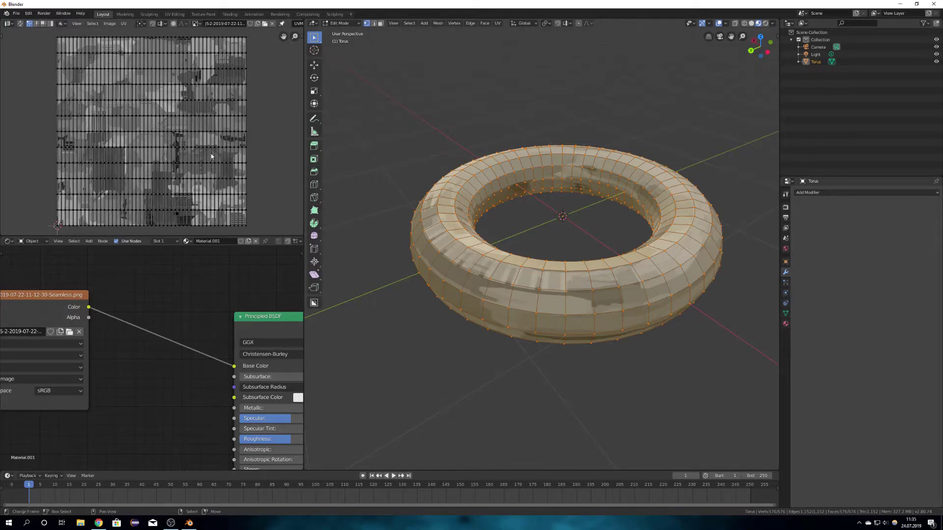
# - Reset the UV mapping of all the torus's faces
pyautogui.moveTo(442, 231); pyautogui.dragTo(452, 236, button='middle')
pyautogui.press('u')
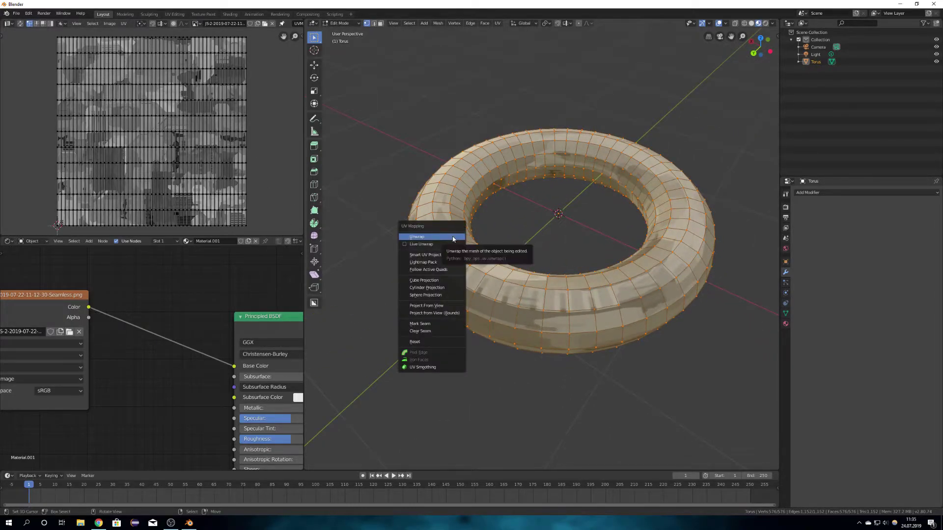
pyautogui.click(427, 340)
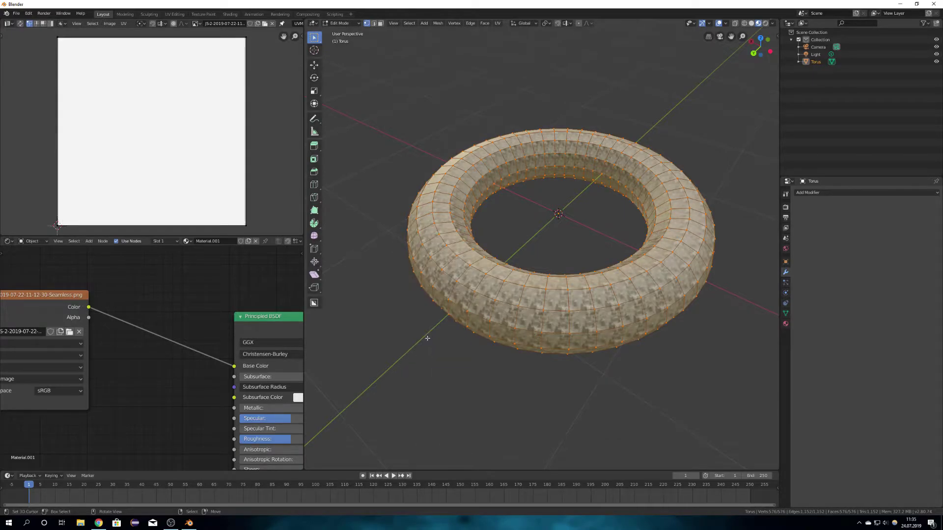
pyautogui.scroll(3, 560, 292)
pyautogui.moveTo(533, 305); pyautogui.dragTo(543, 289, button='middle')
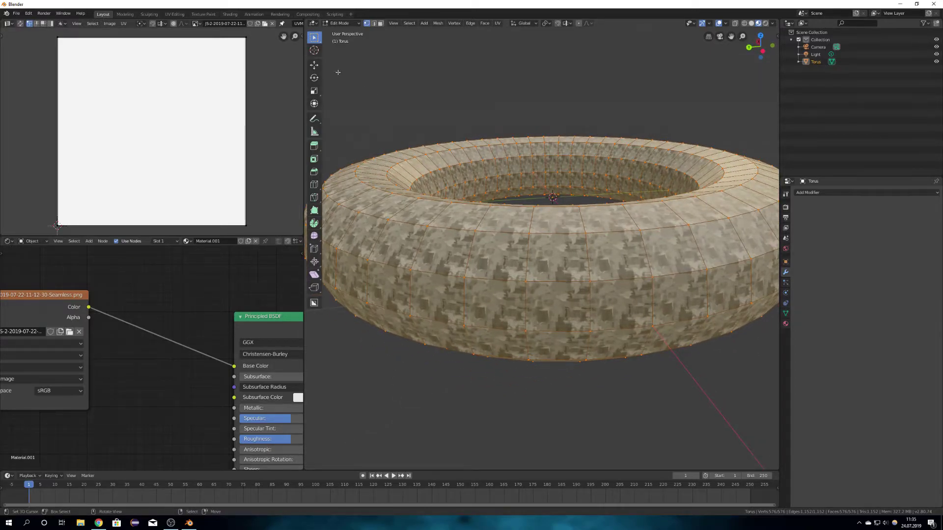
# - In face selection mode, make one outer face active and unwrap the torus with Follow Active Quads using Length Average
pyautogui.click(380, 23)
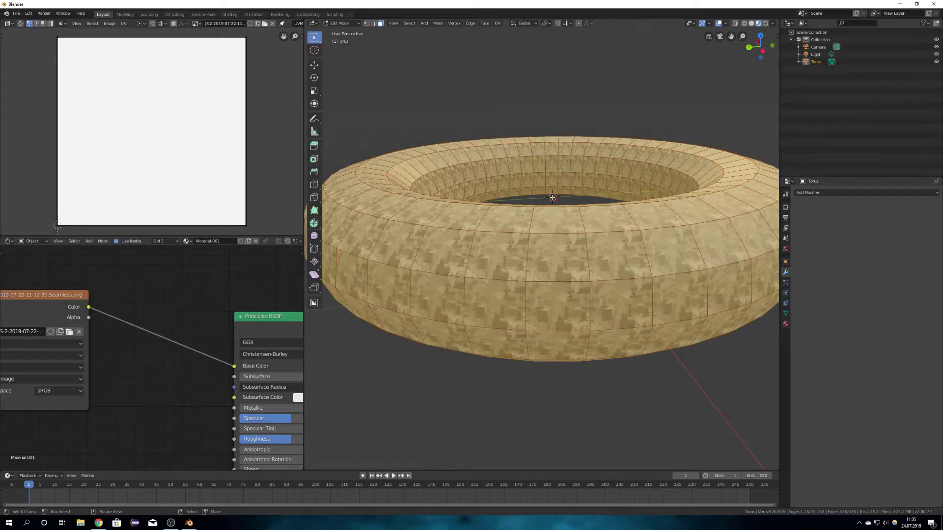
pyautogui.scroll(-3, 628, 240)
pyautogui.click(628, 241)
pyautogui.moveTo(643, 245); pyautogui.dragTo(640, 248, button='middle')
pyautogui.press('u')
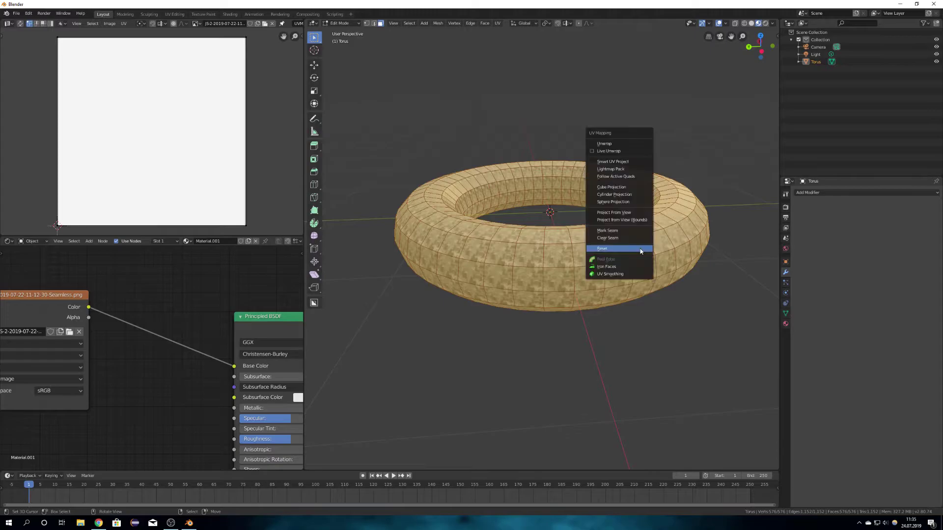
pyautogui.click(626, 176)
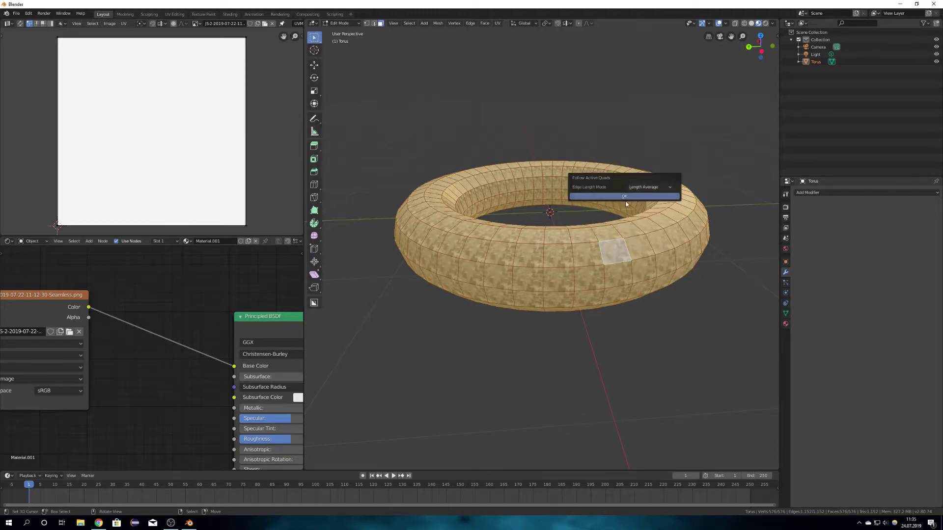
pyautogui.click(626, 197)
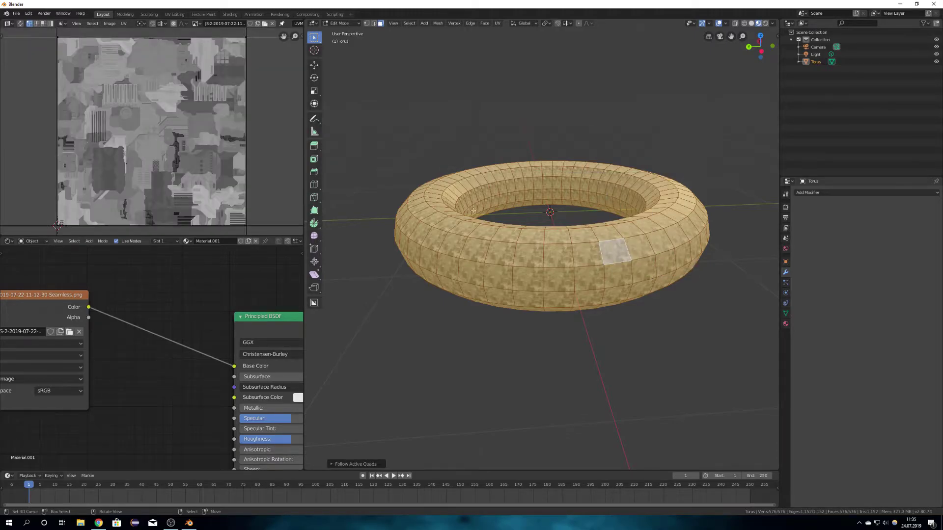
# - Examine the new UV strip as a whole and the torus's texture in Object Mode, ending back in Edit Mode
pyautogui.scroll(-10, 198, 143)
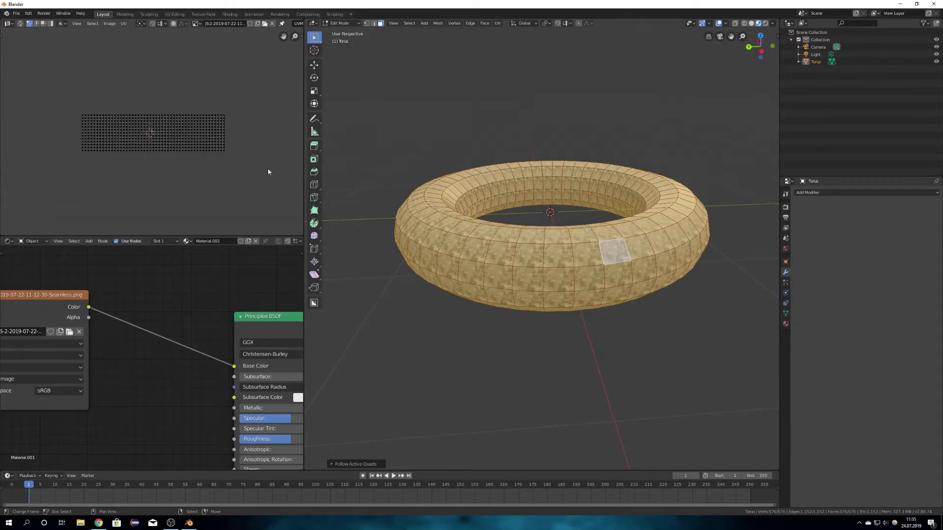
pyautogui.moveTo(474, 211); pyautogui.dragTo(492, 231, button='middle')
pyautogui.hotkey('ctrl', 'Tab')
pyautogui.click(433, 230)
pyautogui.hotkey('ctrl', 'Tab')
pyautogui.click(573, 242)
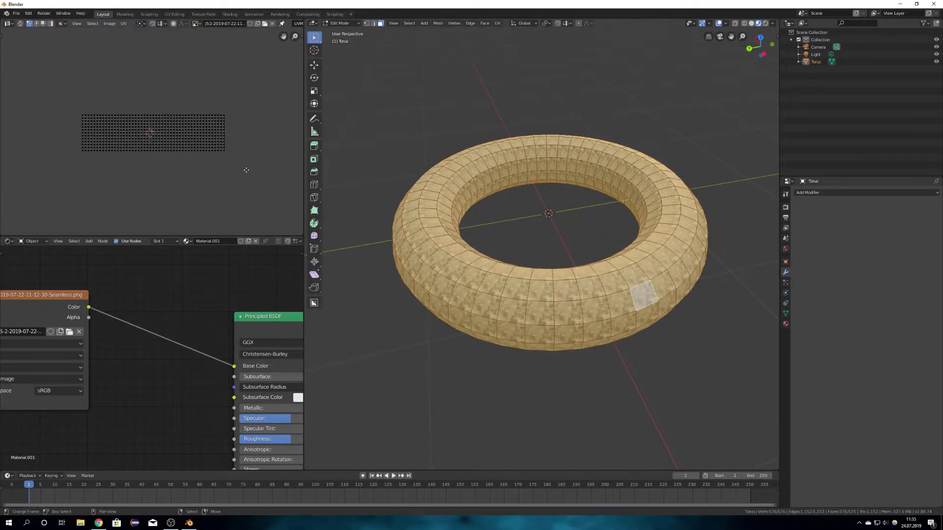
# - Select the whole UV strip and scale it down twice, the second time by about 0.63
pyautogui.press('a')
pyautogui.moveTo(246, 170); pyautogui.dragTo(236, 175, button='middle')
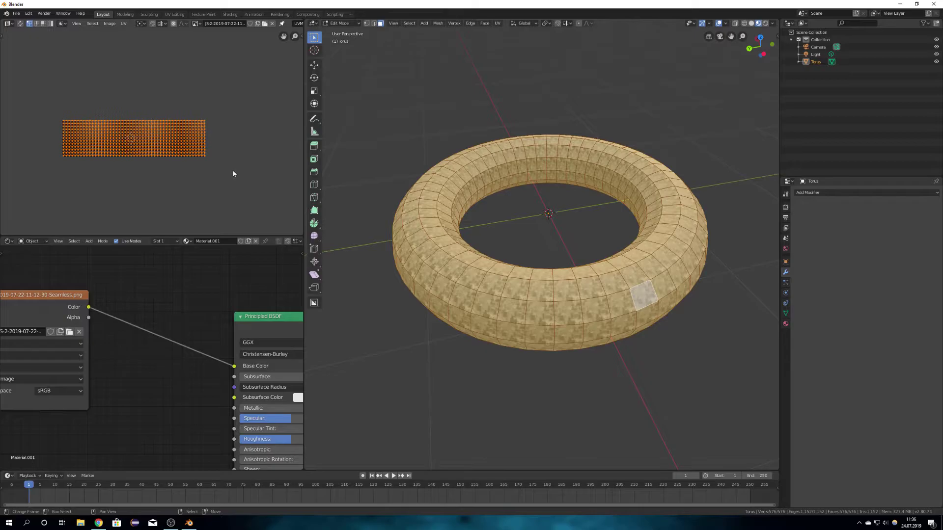
pyautogui.press('s')
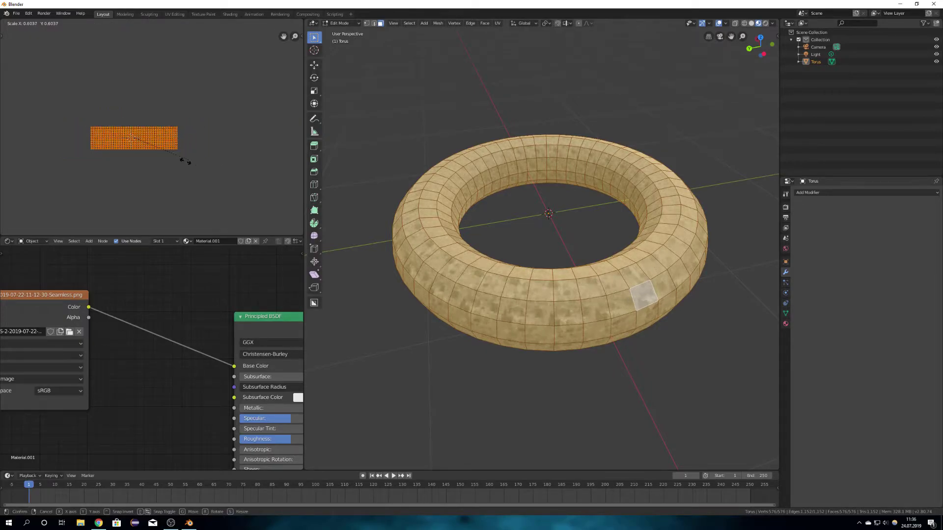
pyautogui.click(147, 157)
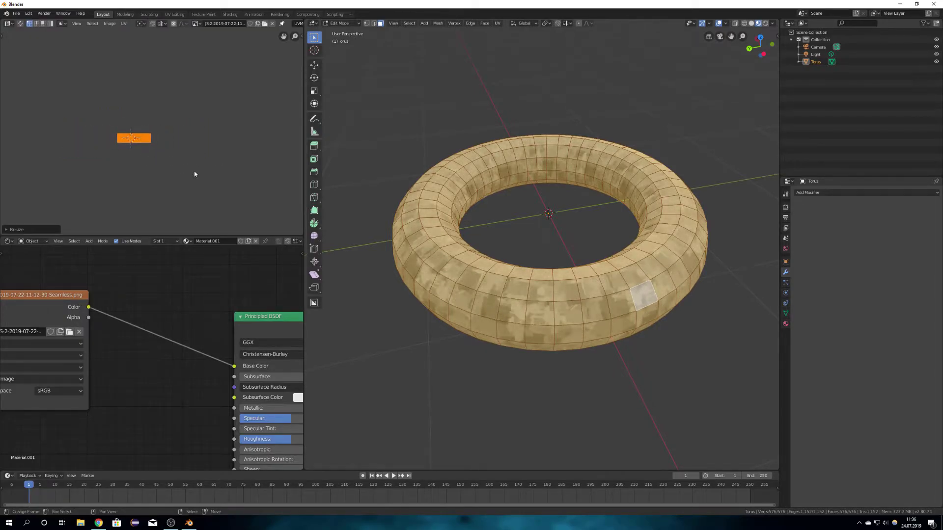
pyautogui.press('s')
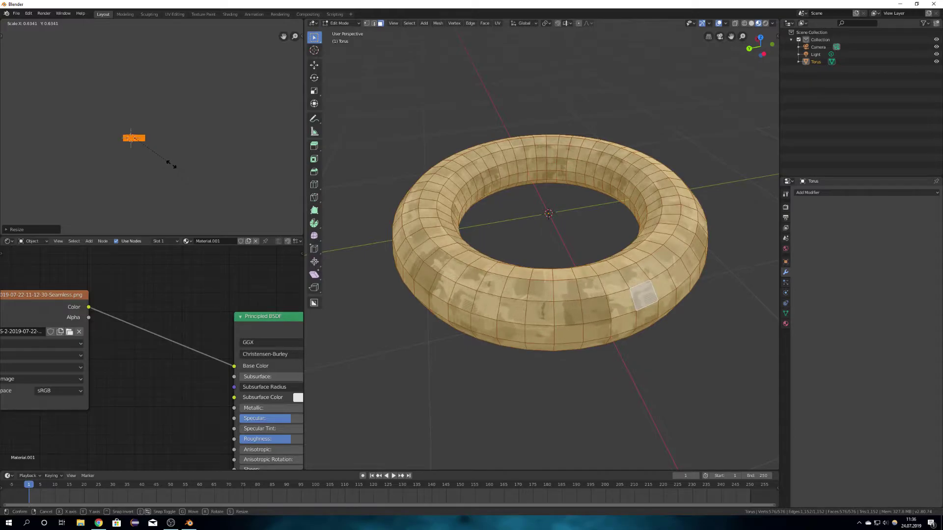
pyautogui.click(170, 164)
# - Examine the rescaled texture on the torus in Object Mode, near and far and from several angles
pyautogui.hotkey('ctrl', 'Tab')
pyautogui.click(499, 228)
pyautogui.moveTo(530, 243); pyautogui.dragTo(512, 222, button='middle')
pyautogui.scroll(4, 539, 239)
pyautogui.scroll(-8, 522, 235)
pyautogui.scroll(3, 567, 243)
pyautogui.moveTo(567, 243); pyautogui.dragTo(543, 246, button='middle')
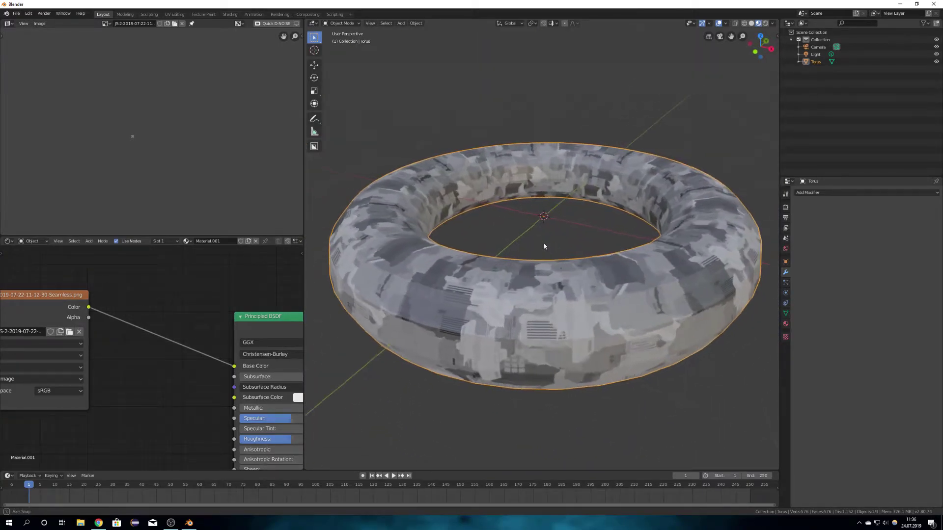
# - Scale the torus's UV strip by about 0.9 in Edit Mode and return to Object Mode to check the texture
pyautogui.hotkey('ctrl', 'Tab')
pyautogui.click(503, 219)
pyautogui.scroll(6, 149, 156)
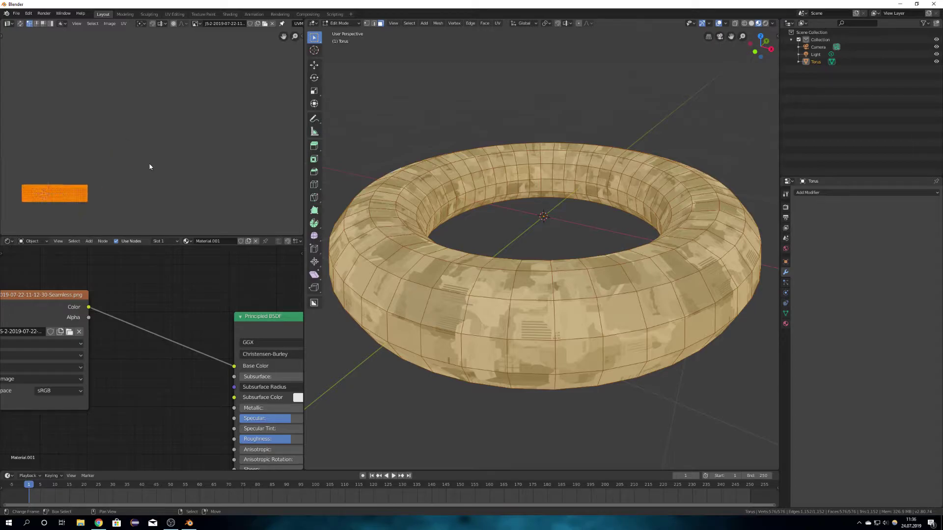
pyautogui.scroll(4, 150, 167)
pyautogui.moveTo(84, 183); pyautogui.dragTo(162, 170, button='middle')
pyautogui.press('s')
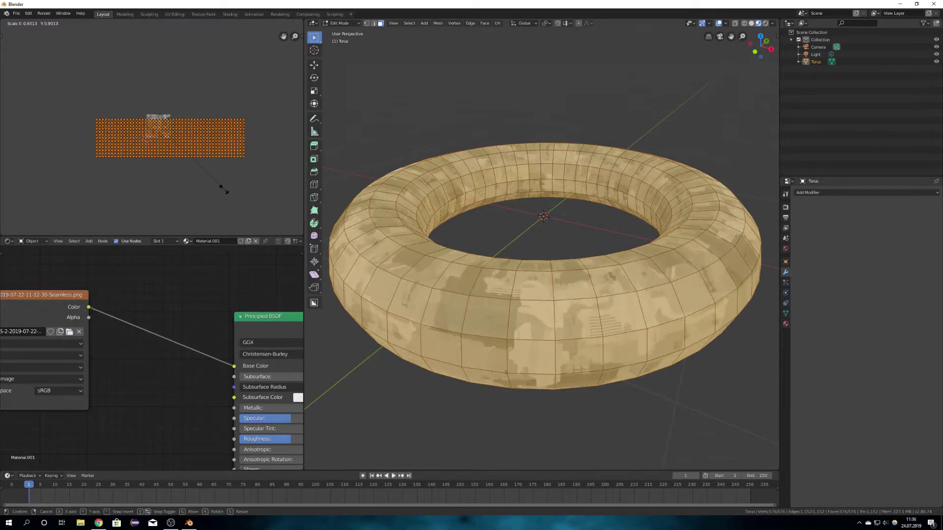
pyautogui.click(221, 188)
pyautogui.press('Tab')
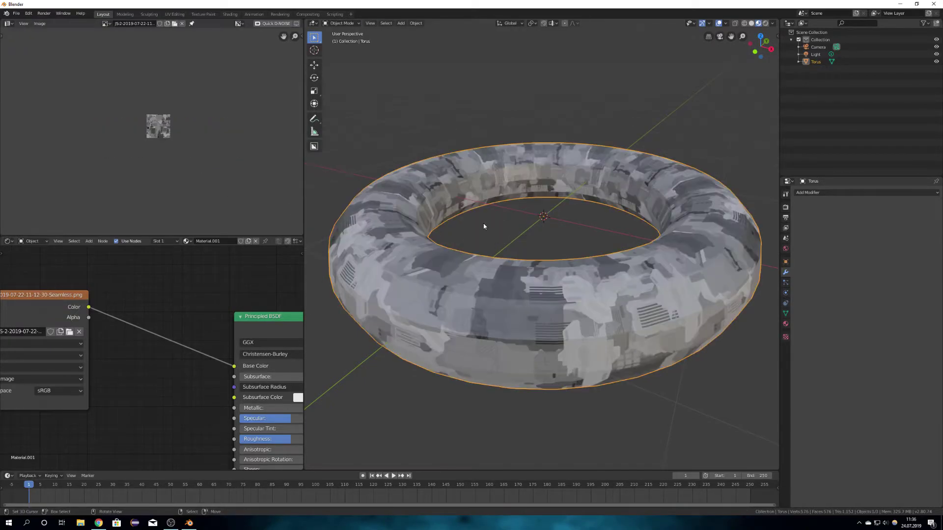
pyautogui.scroll(-6, 484, 224)
pyautogui.moveTo(484, 224); pyautogui.dragTo(475, 252, button='middle')
pyautogui.scroll(5, 521, 271)
pyautogui.moveTo(521, 272); pyautogui.dragTo(514, 250, button='middle')
# - Rearrange the Image Texture, Principled BSDF and Material Output nodes to make room between them
pyautogui.moveTo(210, 338); pyautogui.dragTo(113, 282, button='middle')
pyautogui.scroll(-8, 152, 302)
pyautogui.moveTo(190, 318); pyautogui.dragTo(159, 255)
pyautogui.moveTo(47, 304); pyautogui.dragTo(33, 405)
pyautogui.moveTo(236, 329); pyautogui.dragTo(283, 405)
pyautogui.moveTo(147, 404); pyautogui.dragTo(183, 319, button='middle')
pyautogui.moveTo(91, 319); pyautogui.dragTo(109, 320)
# - Add a Displacement node below the Principled BSDF and connect its output to the Material Output's Displacement input
pyautogui.moveTo(239, 338); pyautogui.dragTo(171, 327, button='middle')
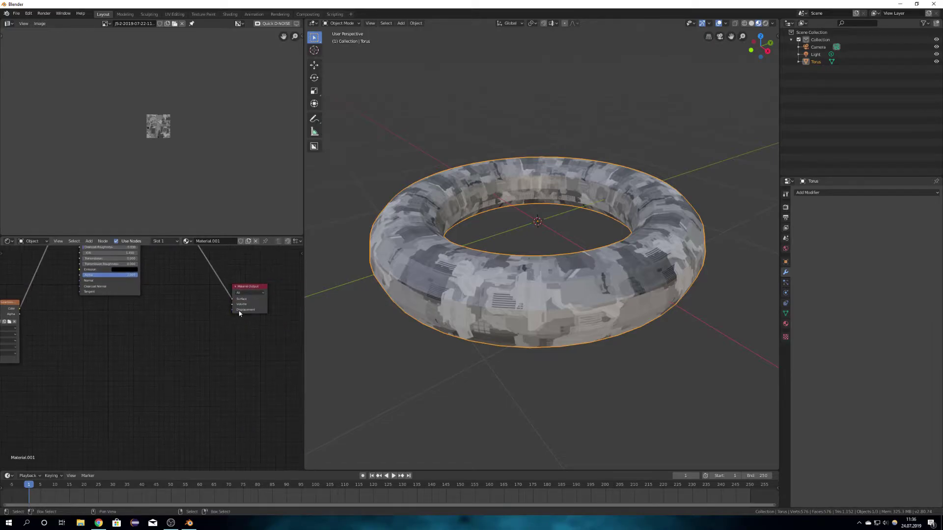
pyautogui.hotkey('shift', 'a')
pyautogui.click(163, 333)
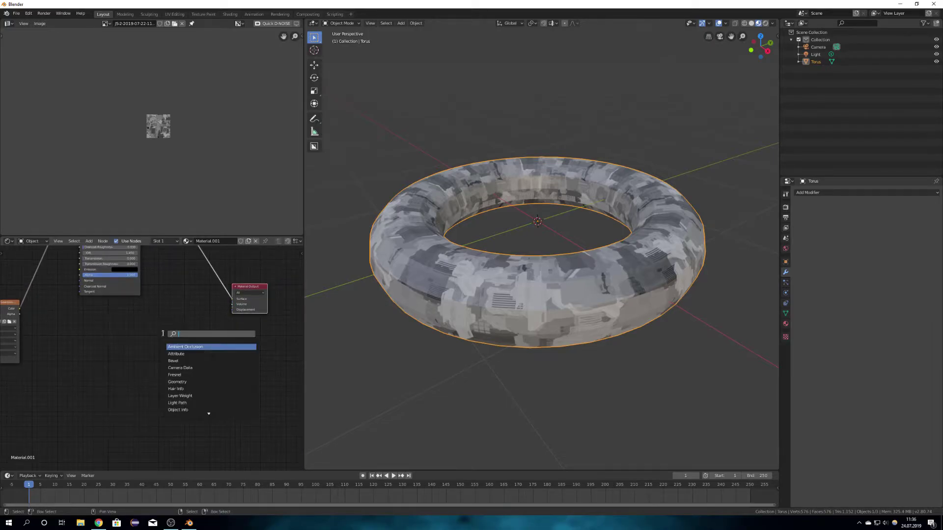
pyautogui.write('dis')
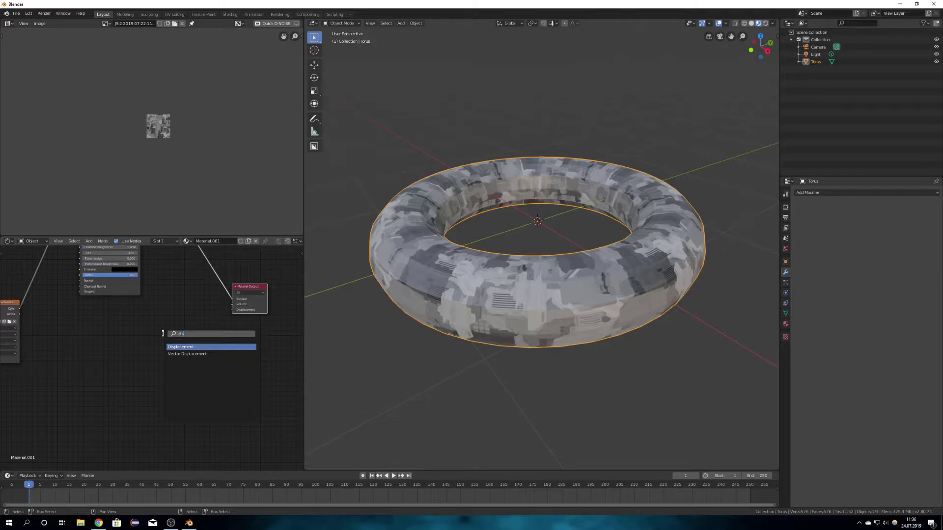
pyautogui.click(200, 346)
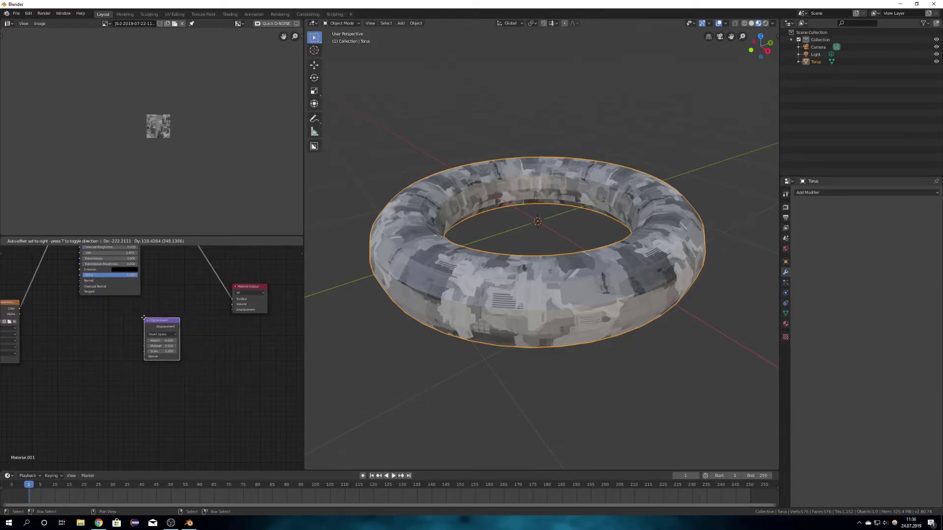
pyautogui.click(180, 330)
pyautogui.scroll(5, 162, 327)
pyautogui.moveTo(144, 324); pyautogui.dragTo(96, 331, button='middle')
pyautogui.moveTo(146, 320); pyautogui.dragTo(141, 294)
pyautogui.moveTo(225, 294); pyautogui.dragTo(224, 294)
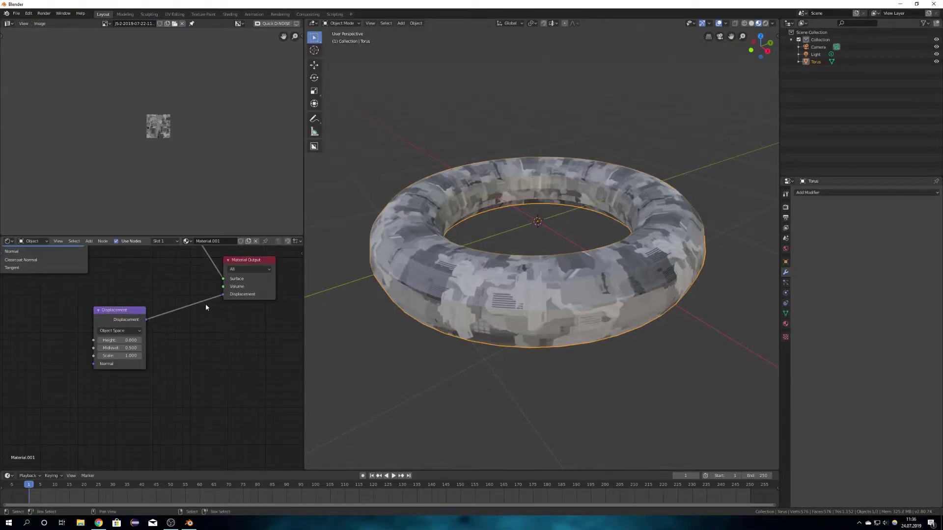
# - Link the Image Texture's Color output to the Displacement node's Height input and deselect the torus
pyautogui.moveTo(19, 301); pyautogui.dragTo(200, 311, button='middle')
pyautogui.moveTo(91, 303)
pyautogui.mouseDown()
pyautogui.moveTo(147, 362)
pyautogui.moveTo(278, 357)
pyautogui.moveTo(275, 350)
pyautogui.mouseUp()
pyautogui.moveTo(233, 328); pyautogui.dragTo(92, 308, button='middle')
pyautogui.moveTo(461, 283); pyautogui.dragTo(414, 301, button='middle')
pyautogui.scroll(4, 555, 329)
pyautogui.moveTo(556, 329); pyautogui.dragTo(529, 310, button='middle')
pyautogui.scroll(-6, 529, 308)
pyautogui.press('a')
pyautogui.hotkey('alt', 'a')
pyautogui.scroll(-1, 689, 260)
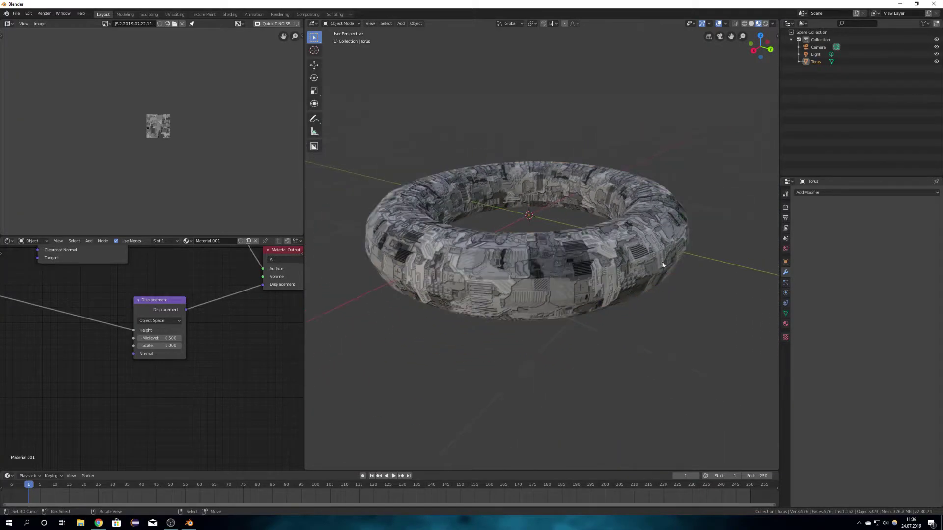
# - Set the material's surface displacement method to Displacement and Bump
pyautogui.click(786, 323)
pyautogui.scroll(-10, 811, 303)
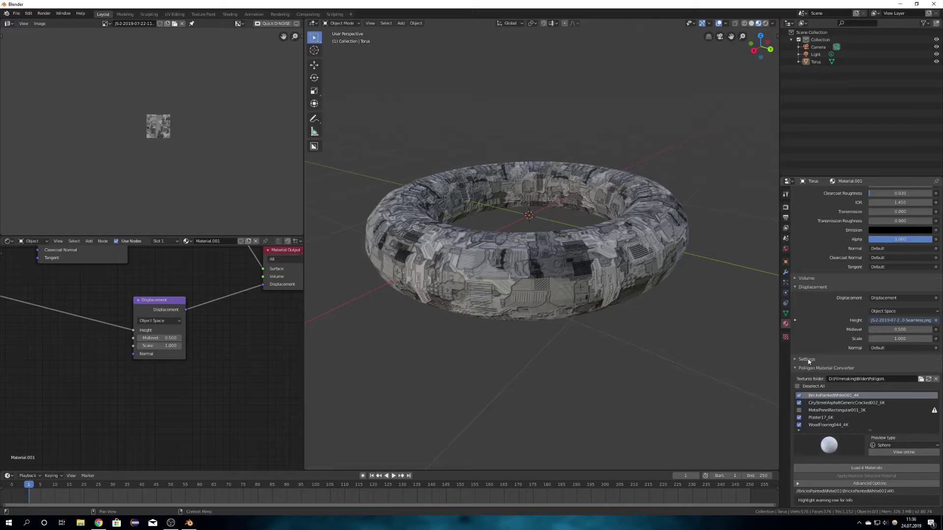
pyautogui.click(808, 360)
pyautogui.click(885, 409)
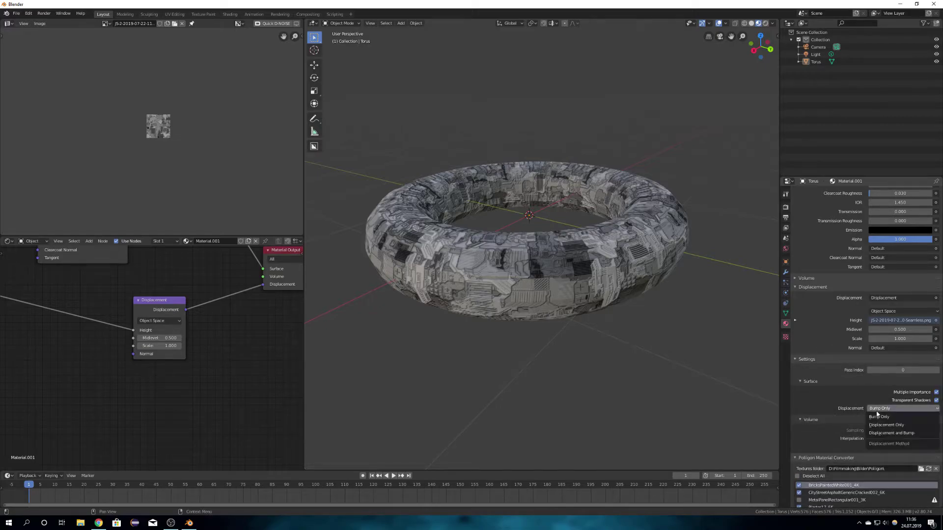
pyautogui.click(905, 433)
pyautogui.scroll(4, 480, 270)
pyautogui.moveTo(481, 269); pyautogui.dragTo(515, 282, button='middle')
pyautogui.scroll(1, 514, 282)
pyautogui.scroll(-4, 537, 164)
# - Add a Subdivision Surface modifier to the torus and enable Adaptive subdivision, checking that the Cycles feature set is Experimental
pyautogui.click(786, 272)
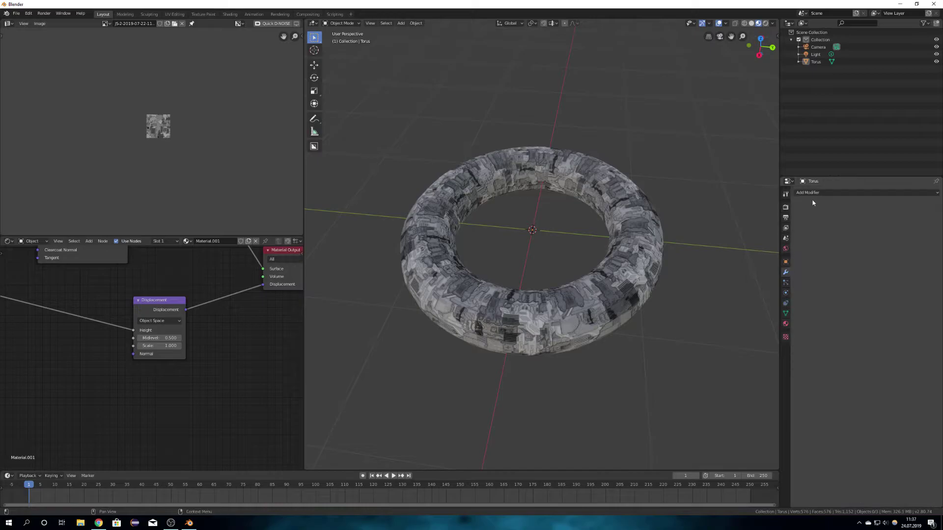
pyautogui.click(832, 193)
pyautogui.click(811, 317)
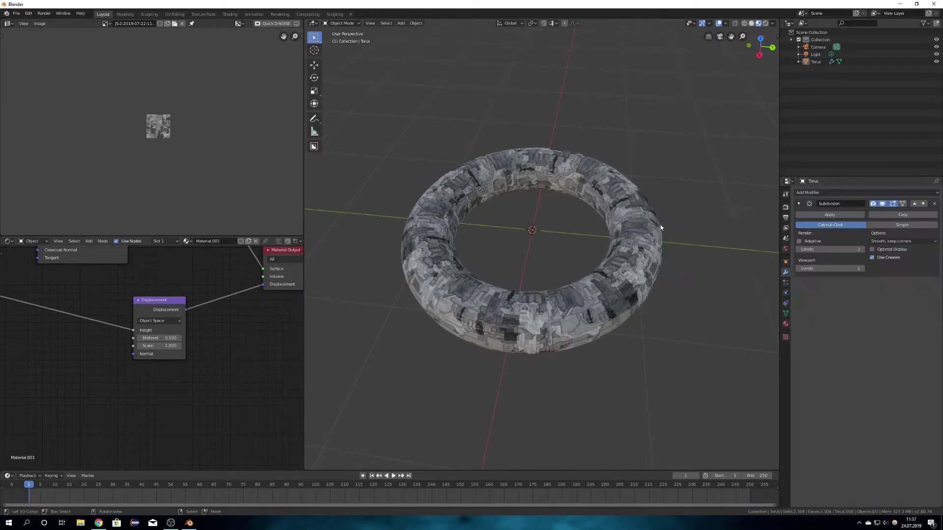
pyautogui.scroll(4, 634, 251)
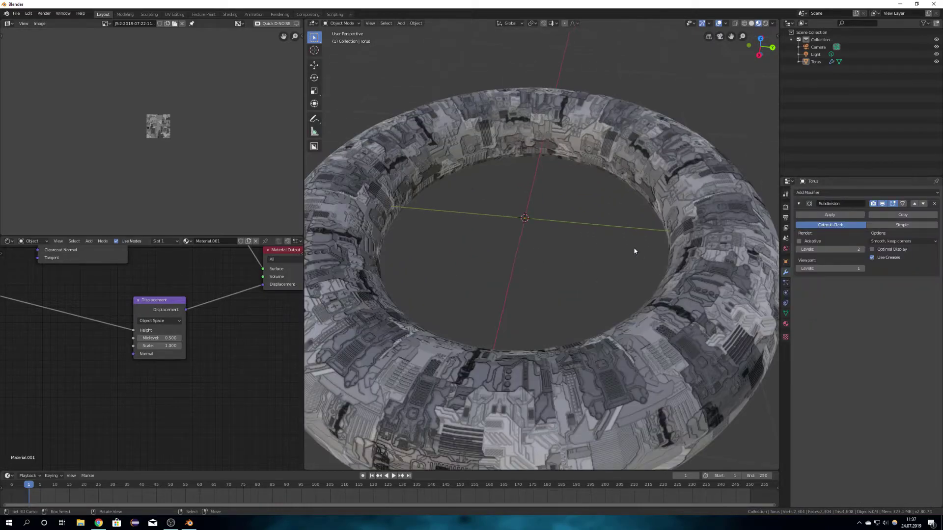
pyautogui.click(786, 207)
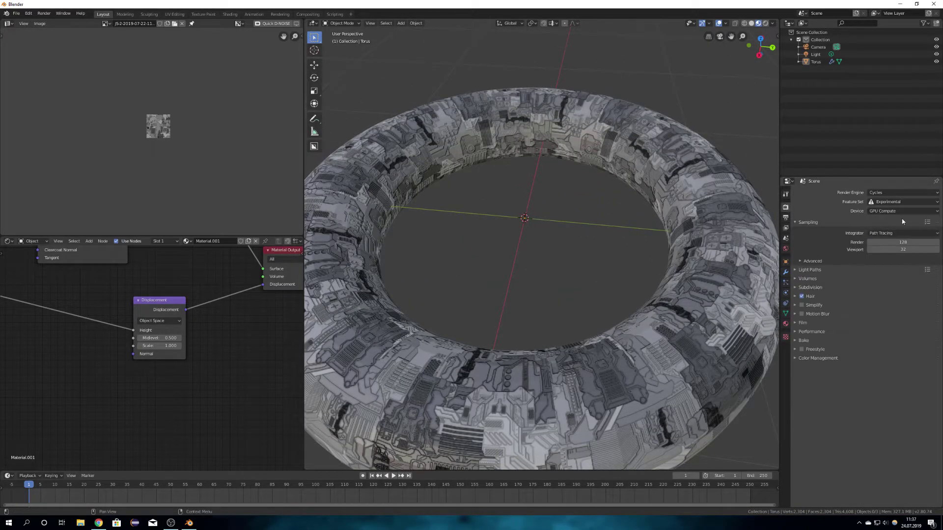
pyautogui.click(785, 273)
pyautogui.click(799, 241)
# - Align the scene camera to a close-up view of the torus and delete the surplus camera added for it
pyautogui.moveTo(579, 265); pyautogui.dragTo(549, 238, button='middle')
pyautogui.scroll(2, 549, 239)
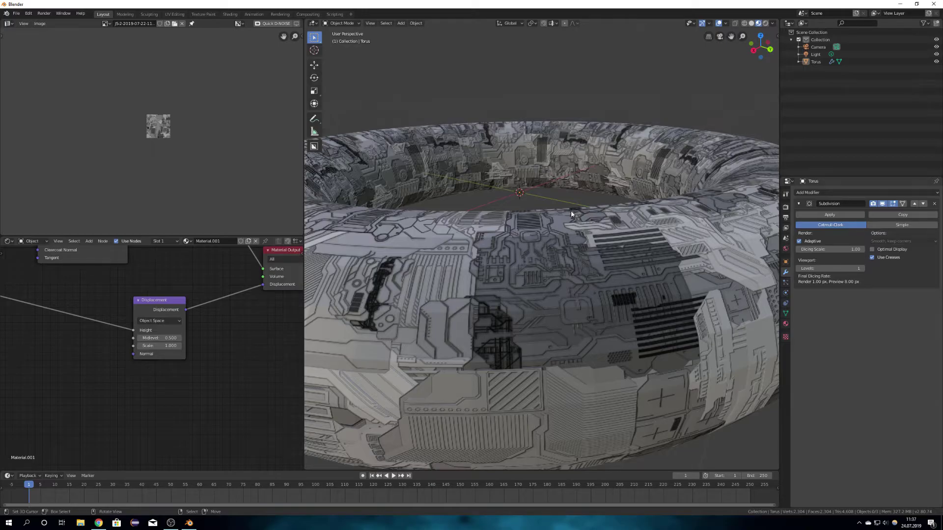
pyautogui.moveTo(571, 214); pyautogui.dragTo(560, 227, button='middle')
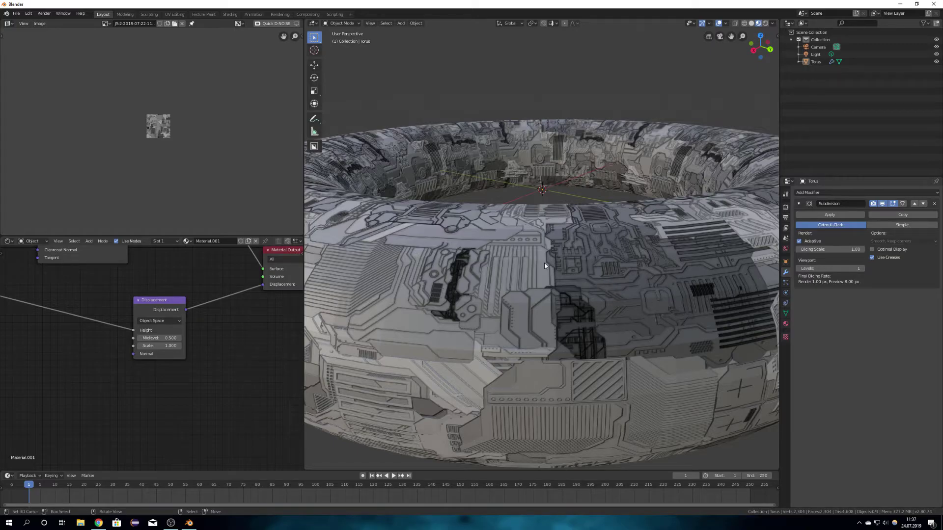
pyautogui.moveTo(544, 266); pyautogui.dragTo(545, 283, button='middle')
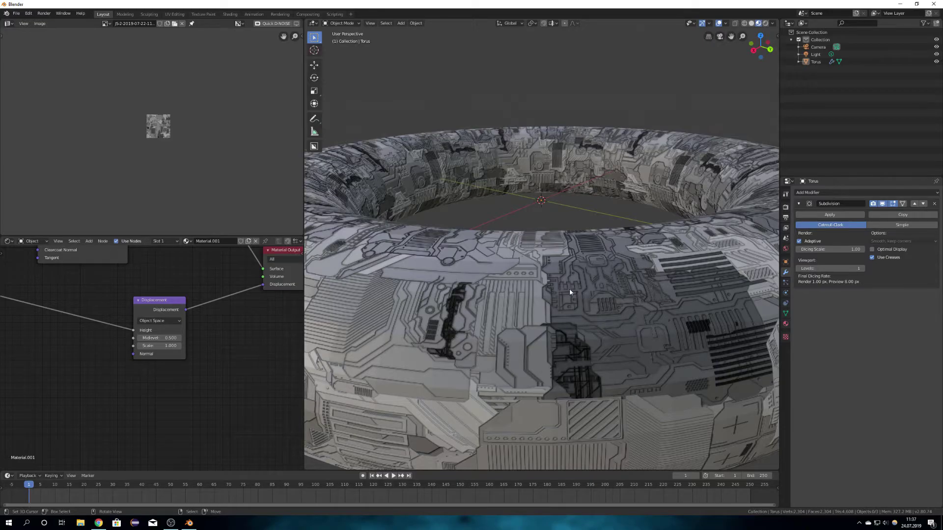
pyautogui.moveTo(570, 291); pyautogui.dragTo(565, 290, button='middle')
pyautogui.hotkey('shift', 'a')
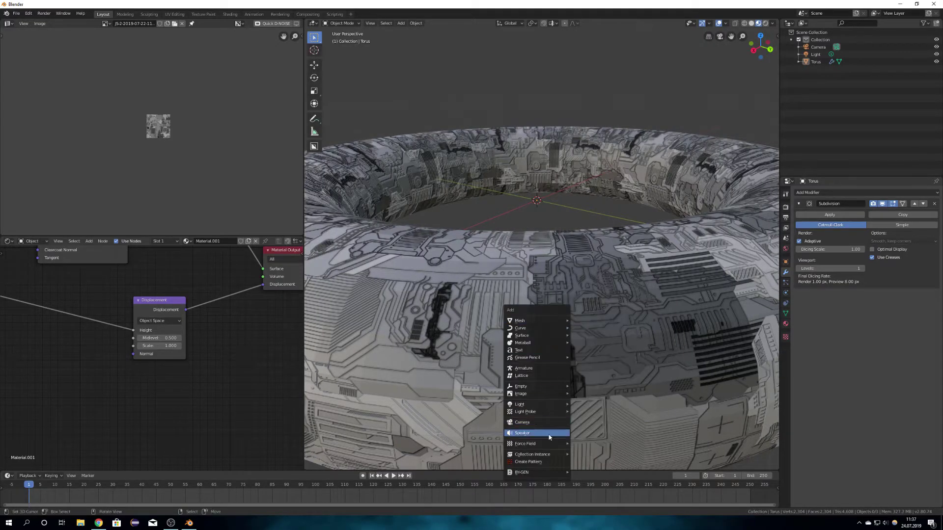
pyautogui.click(549, 422)
pyautogui.press('ctrl+KP_0')
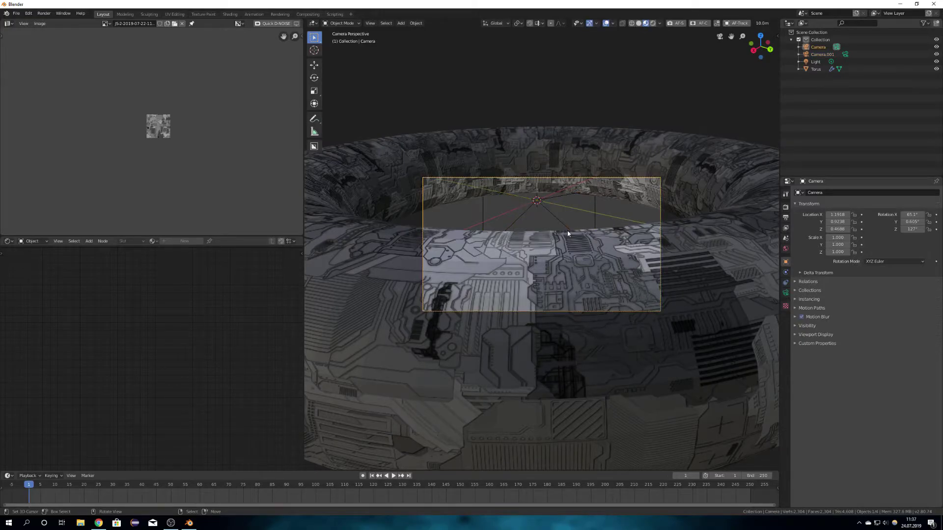
pyautogui.press('x')
pyautogui.click(559, 196)
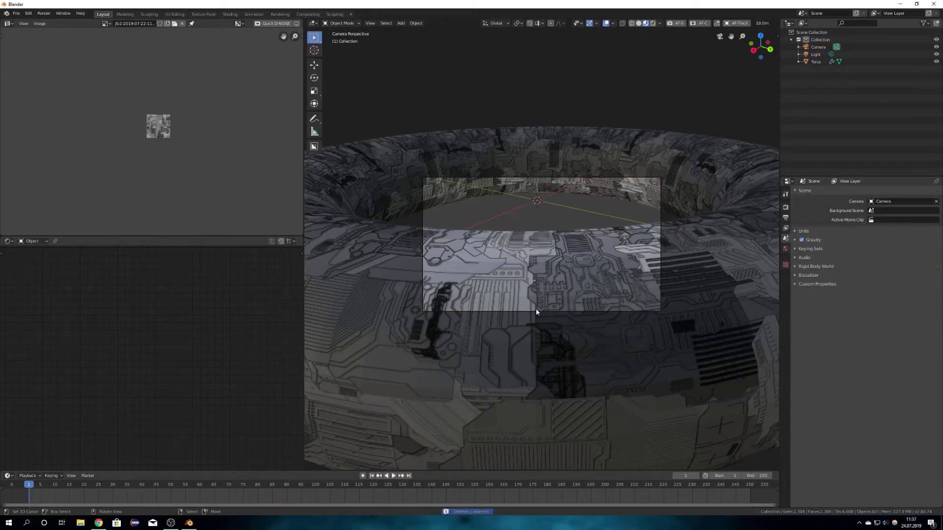
# - Move the camera back along its local Z axis and tilt it slightly with a trackball rotation to frame the torus
pyautogui.click(535, 310)
pyautogui.press('g')
pyautogui.press('z')
pyautogui.press('z')
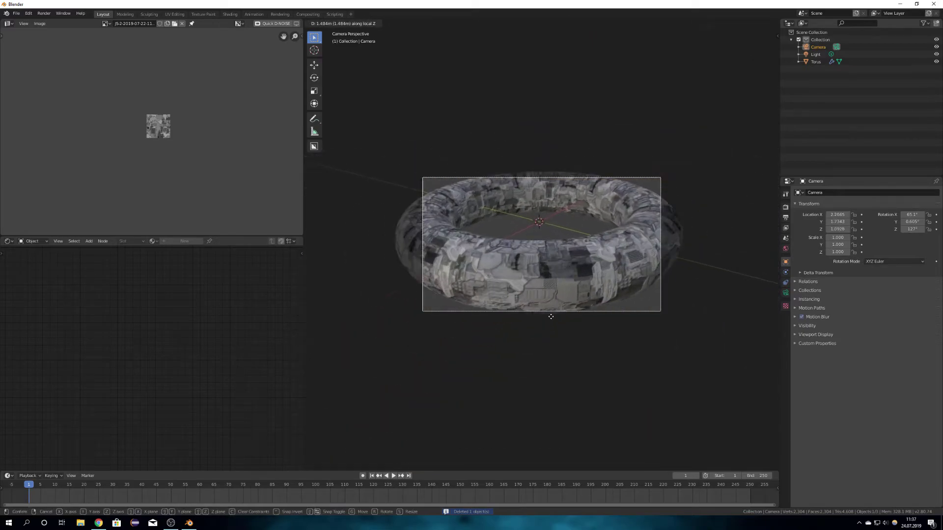
pyautogui.click(555, 294)
pyautogui.press('r')
pyautogui.press('r')
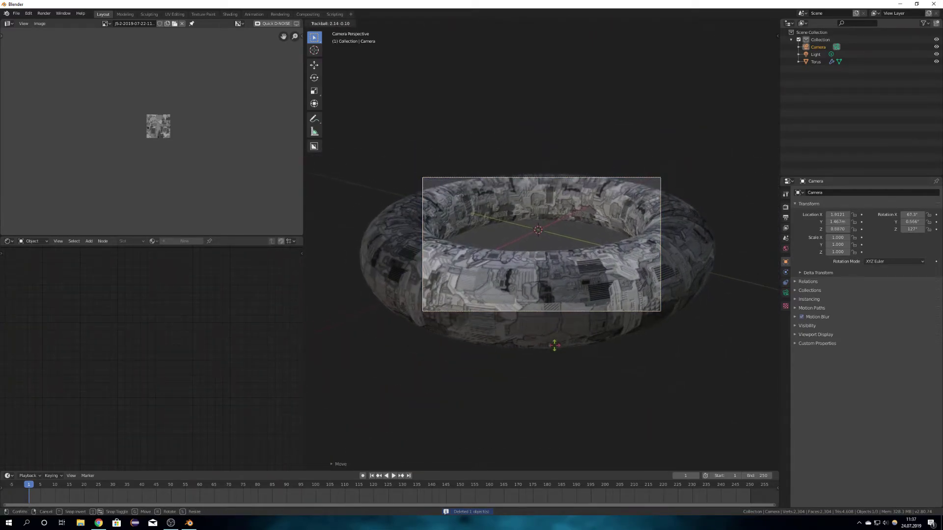
pyautogui.click(554, 343)
# - Set the camera's focal length to 36.5 mm and shift the camera slightly so the torus sits in the frame
pyautogui.click(786, 292)
pyautogui.click(885, 226)
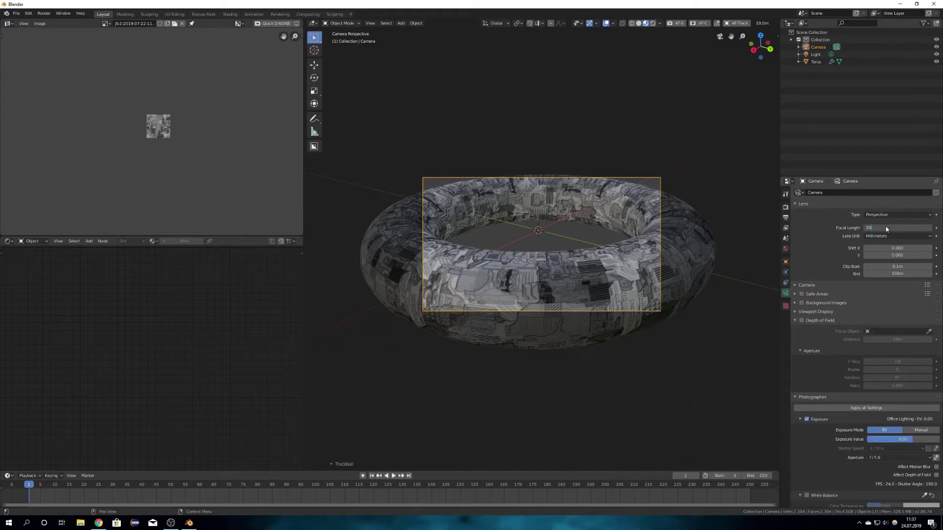
pyautogui.press('Return')
pyautogui.moveTo(885, 226); pyautogui.dragTo(917, 226)
pyautogui.press('g')
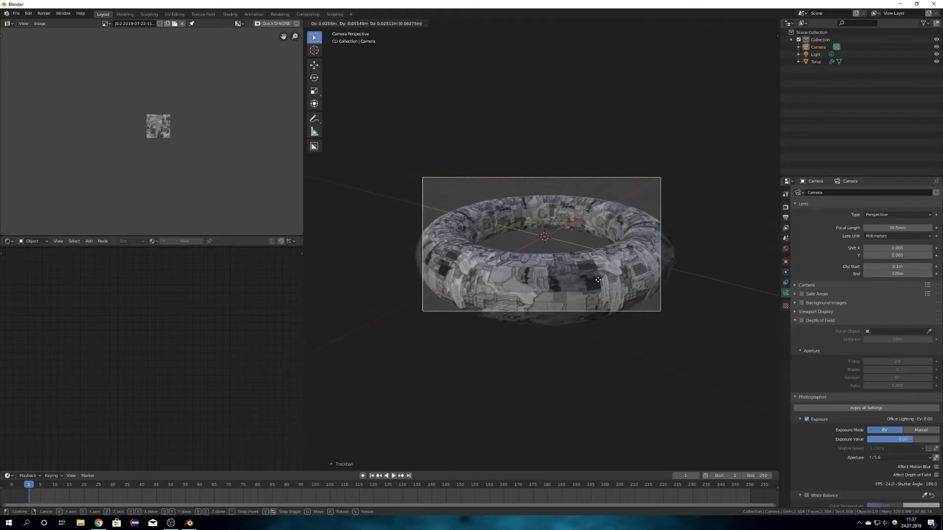
pyautogui.click(549, 258)
pyautogui.rightClick(575, 273)
# - Move the torus material's Image Texture and Principled BSDF nodes apart to make room between them
pyautogui.moveTo(193, 285); pyautogui.dragTo(229, 351, button='middle')
pyautogui.scroll(-6, 197, 324)
pyautogui.moveTo(173, 316); pyautogui.dragTo(230, 327, button='middle')
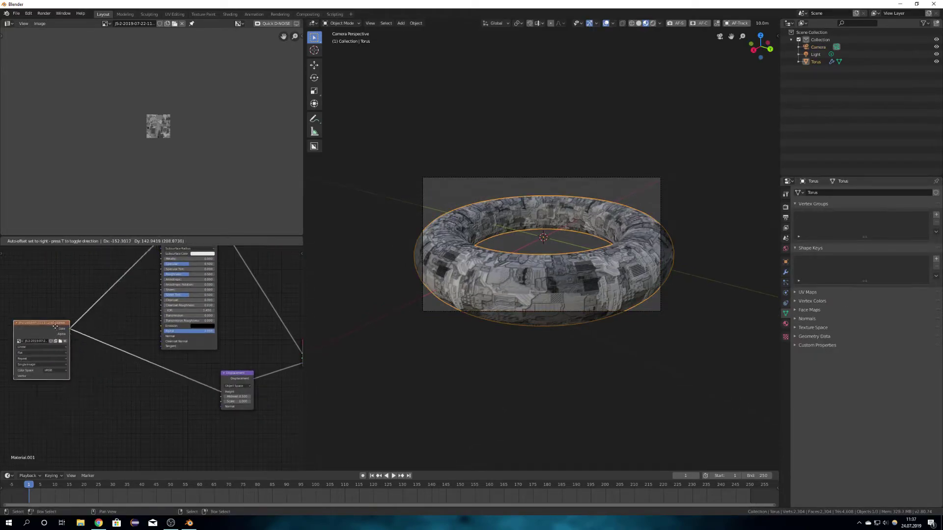
pyautogui.moveTo(55, 326); pyautogui.dragTo(49, 319)
pyautogui.moveTo(130, 299); pyautogui.dragTo(170, 370, button='middle')
pyautogui.click(226, 294)
pyautogui.moveTo(226, 295); pyautogui.dragTo(264, 261)
pyautogui.moveTo(513, 255); pyautogui.dragTo(506, 310, button='middle')
pyautogui.scroll(2, 518, 303)
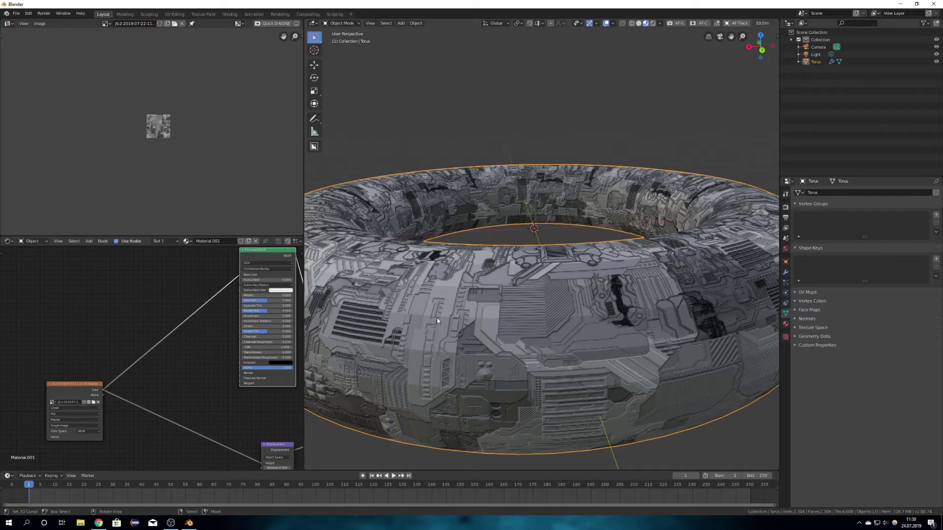
pyautogui.moveTo(203, 352); pyautogui.dragTo(158, 319, button='middle')
pyautogui.scroll(2, 158, 320)
pyautogui.moveTo(30, 362); pyautogui.dragTo(1, 319)
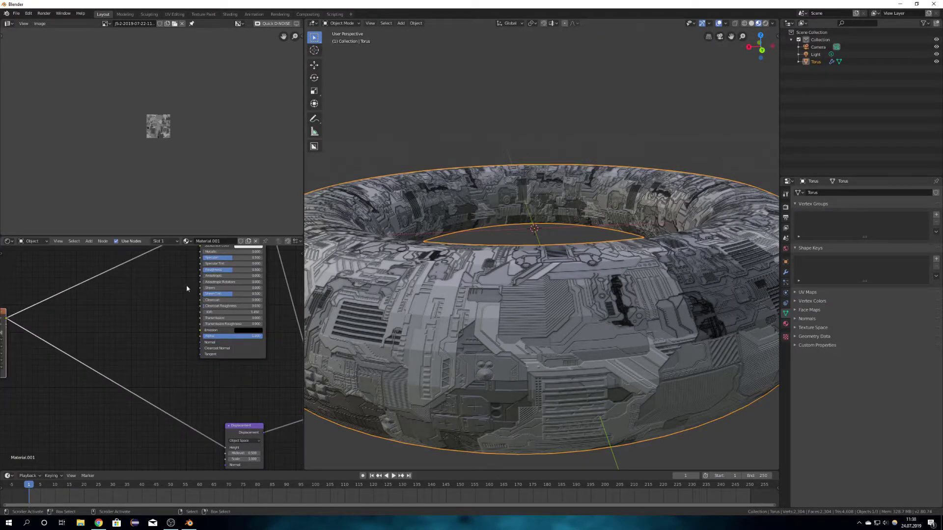
# - Add a ColorRamp node on the link between the Image Texture's Color and the Principled BSDF's Base Color
pyautogui.moveTo(123, 304); pyautogui.dragTo(185, 333, button='middle')
pyautogui.hotkey('shift', 'a')
pyautogui.click(185, 332)
pyautogui.write('col')
pyautogui.click(207, 343)
pyautogui.click(156, 288)
pyautogui.moveTo(393, 311); pyautogui.dragTo(423, 312, button='middle')
pyautogui.scroll(4, 138, 304)
# - Recolour the ramp's white stop bright green and shift the green and black stops toward the dark end
pyautogui.moveTo(136, 302); pyautogui.dragTo(140, 335, button='middle')
pyautogui.moveTo(138, 328)
pyautogui.mouseDown()
pyautogui.moveTo(178, 330)
pyautogui.moveTo(143, 328)
pyautogui.mouseUp()
pyautogui.click(143, 327)
pyautogui.moveTo(219, 328); pyautogui.dragTo(206, 328)
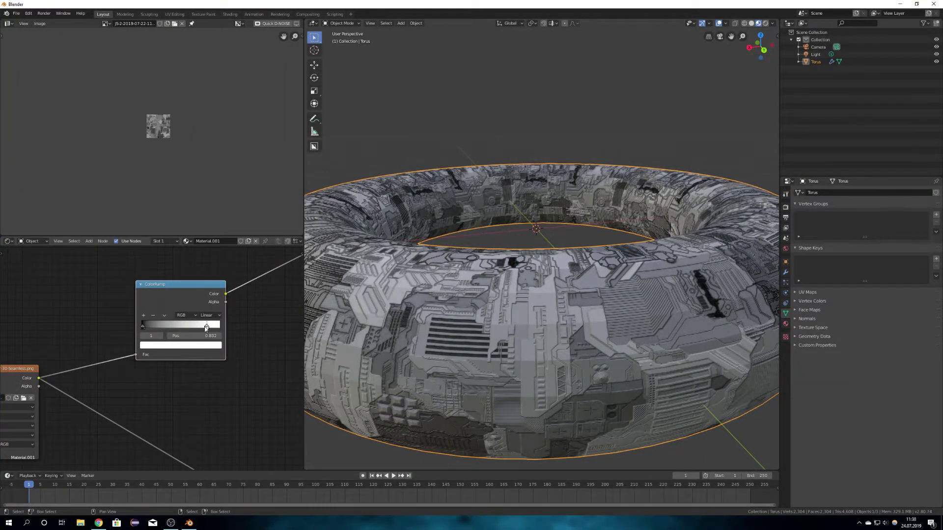
pyautogui.click(191, 346)
pyautogui.moveTo(164, 261); pyautogui.dragTo(147, 250)
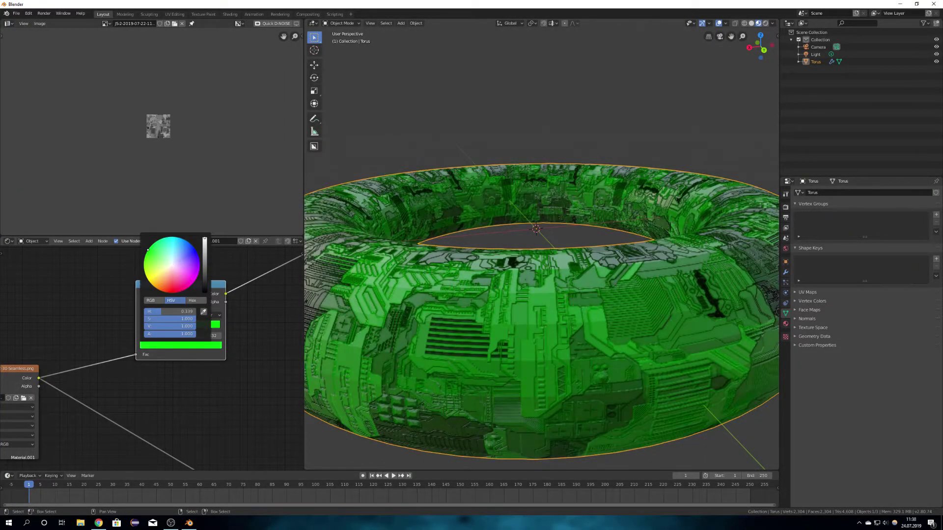
pyautogui.moveTo(207, 327); pyautogui.dragTo(146, 329)
# - Add a third stop to the color ramp at position 0.423 and give it a bright pale purple colour
pyautogui.keyDown('ctrl'); pyautogui.click(175, 328); pyautogui.keyUp('ctrl')
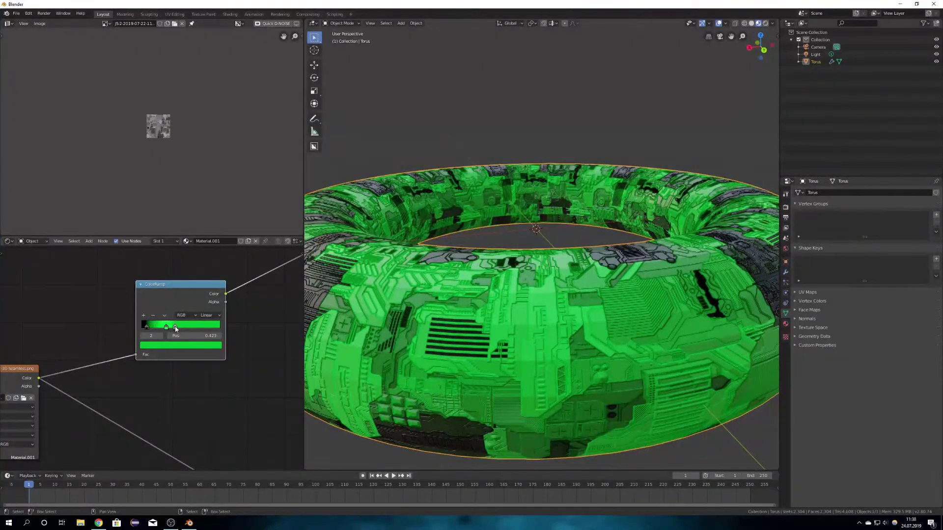
pyautogui.click(177, 348)
pyautogui.click(177, 265)
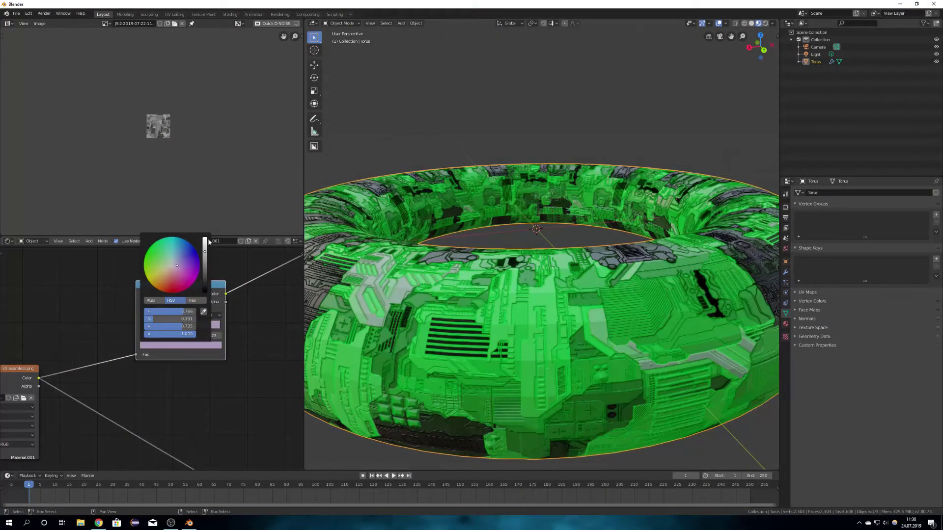
pyautogui.moveTo(209, 242); pyautogui.dragTo(208, 238)
pyautogui.scroll(-5, 480, 312)
pyautogui.moveTo(480, 312); pyautogui.dragTo(526, 297, button='middle')
pyautogui.scroll(8, 486, 302)
pyautogui.scroll(-8, 533, 275)
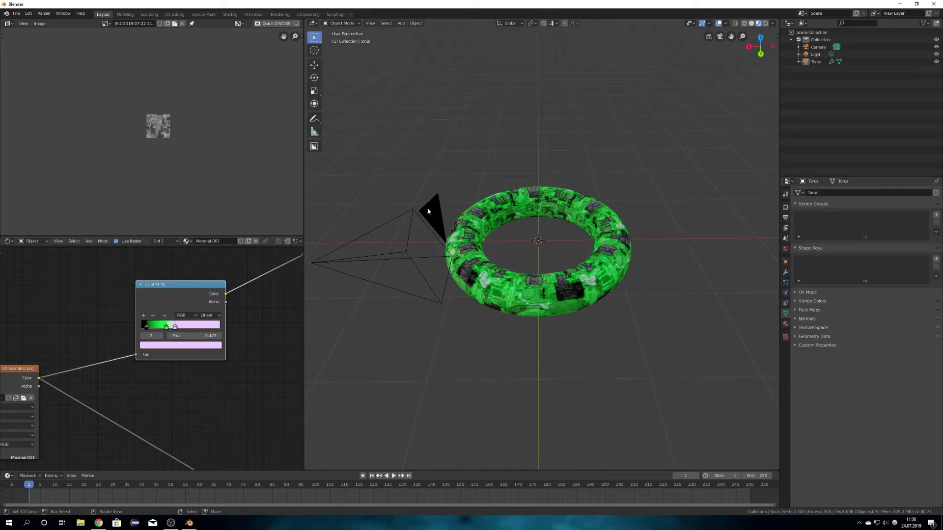
pyautogui.moveTo(410, 241); pyautogui.dragTo(426, 240, button='middle')
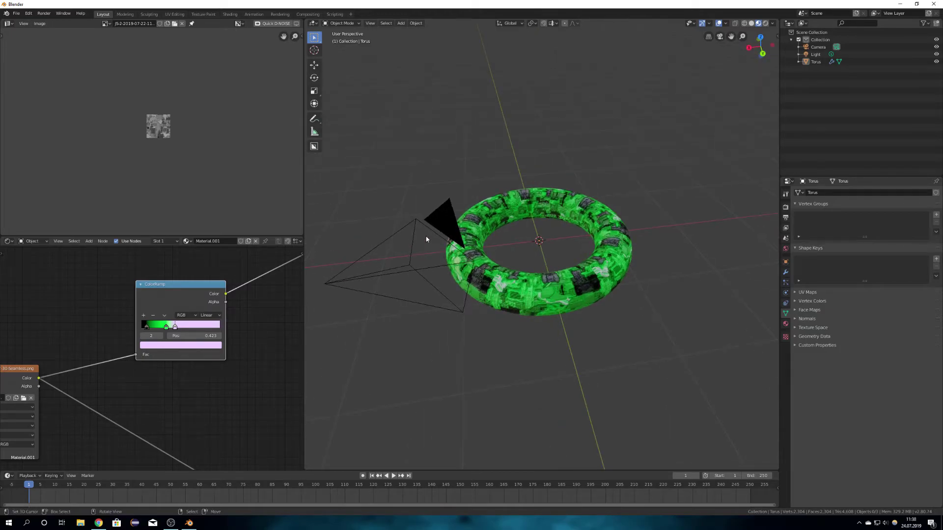
# - Save the scene as untitled.blend in the Desktop folder
pyautogui.hotkey('ctrl', 's')
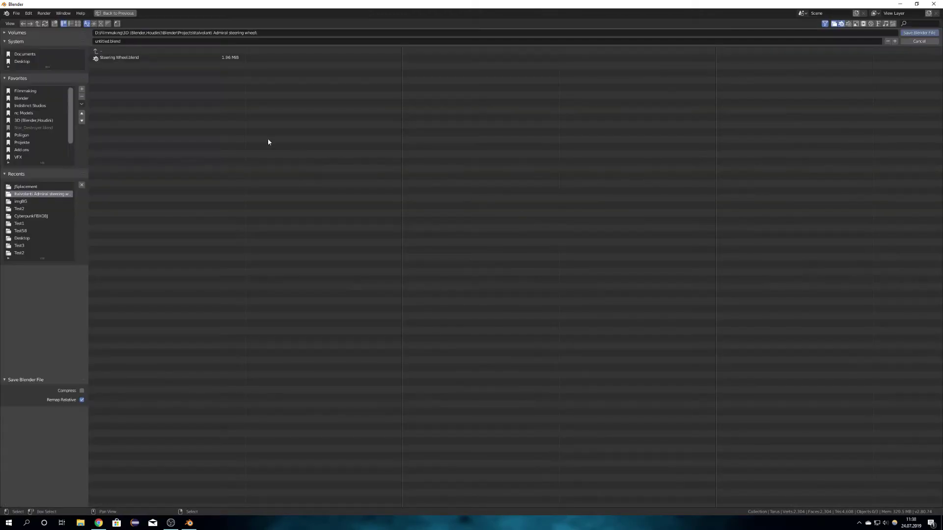
pyautogui.click(22, 62)
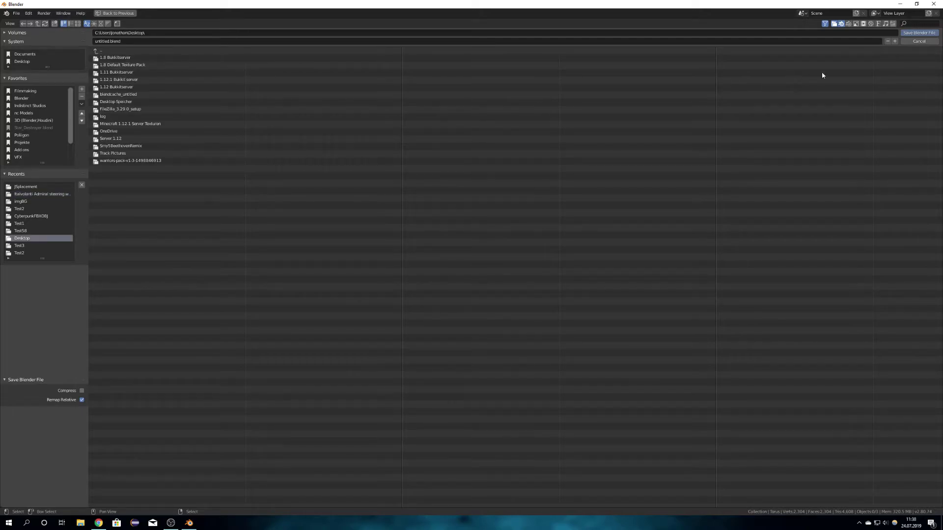
pyautogui.click(917, 32)
# - Preview the displaced torus in rendered shading and fit the camera view to the viewport
pyautogui.moveTo(450, 82); pyautogui.dragTo(544, 220, button='middle')
pyautogui.scroll(5, 530, 241)
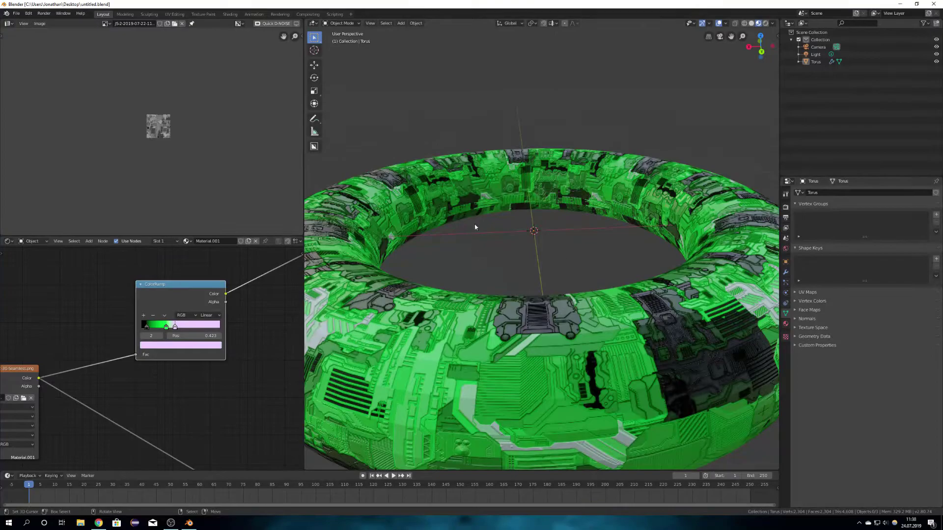
pyautogui.click(786, 272)
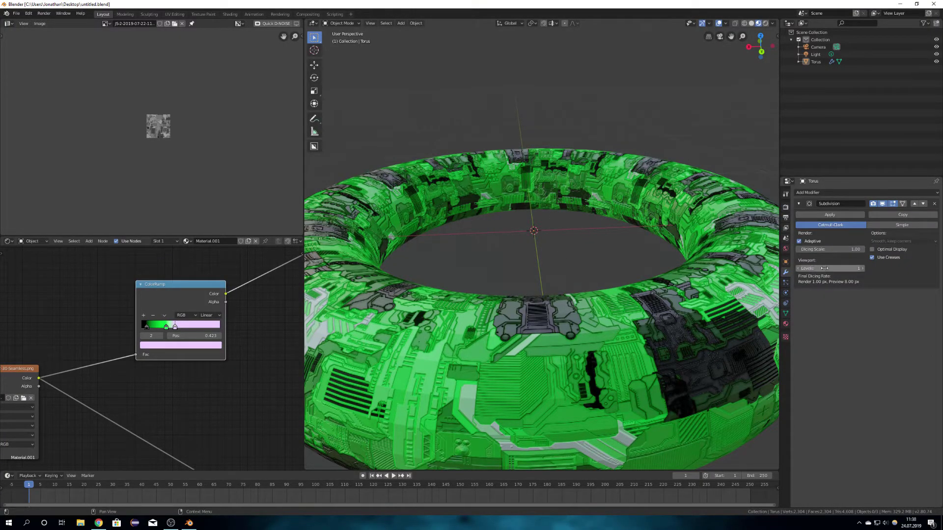
pyautogui.moveTo(552, 228); pyautogui.dragTo(563, 226, button='middle')
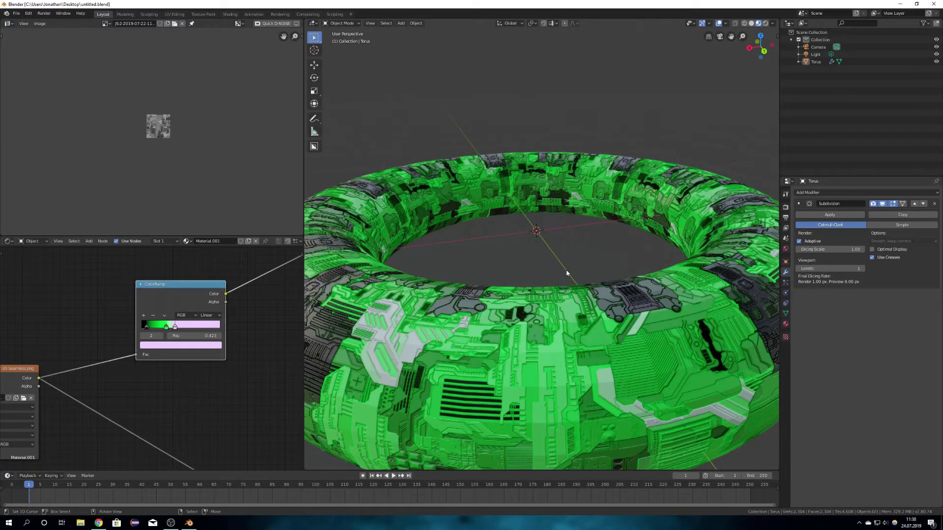
pyautogui.press('z')
pyautogui.click(547, 248)
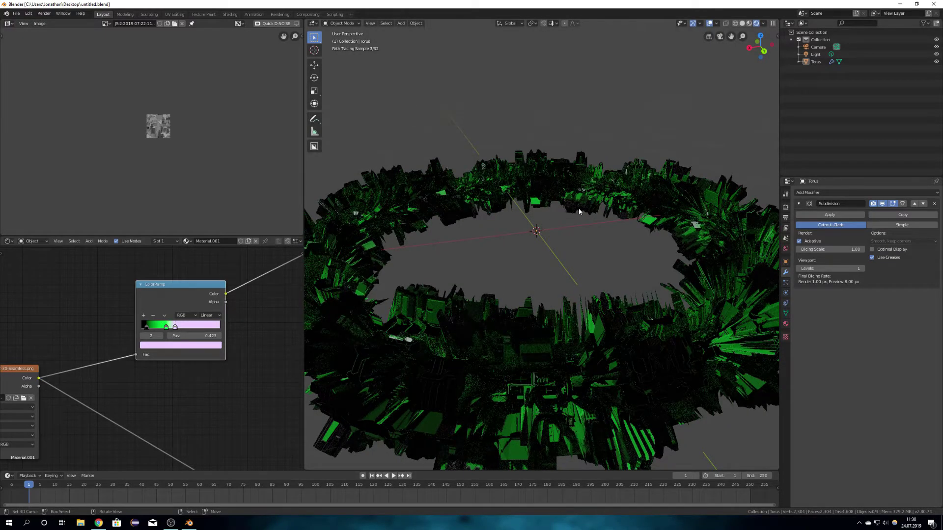
pyautogui.press('KP_0')
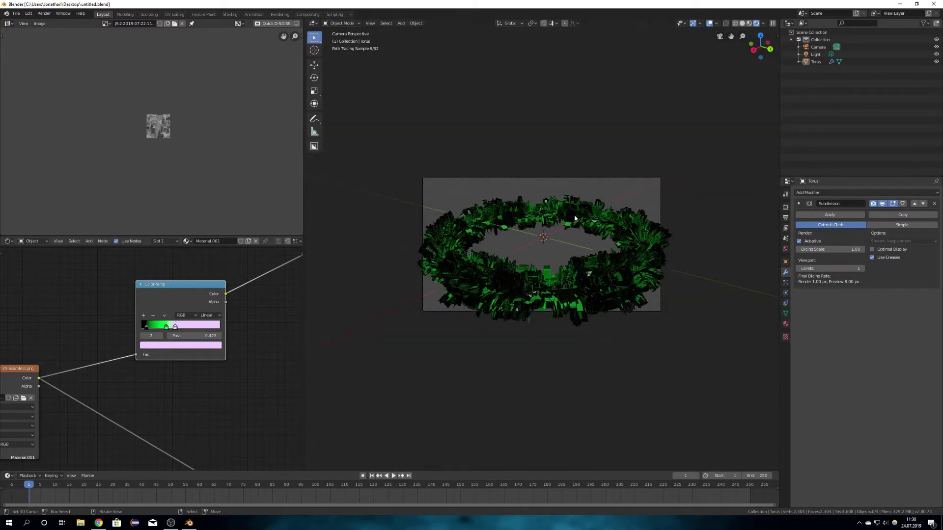
pyautogui.press('Home')
# - Lower the Displacement node's scale to 0.5, 0.3 and finally 0.2, and save the file
pyautogui.moveTo(188, 393); pyautogui.dragTo(53, 248, button='middle')
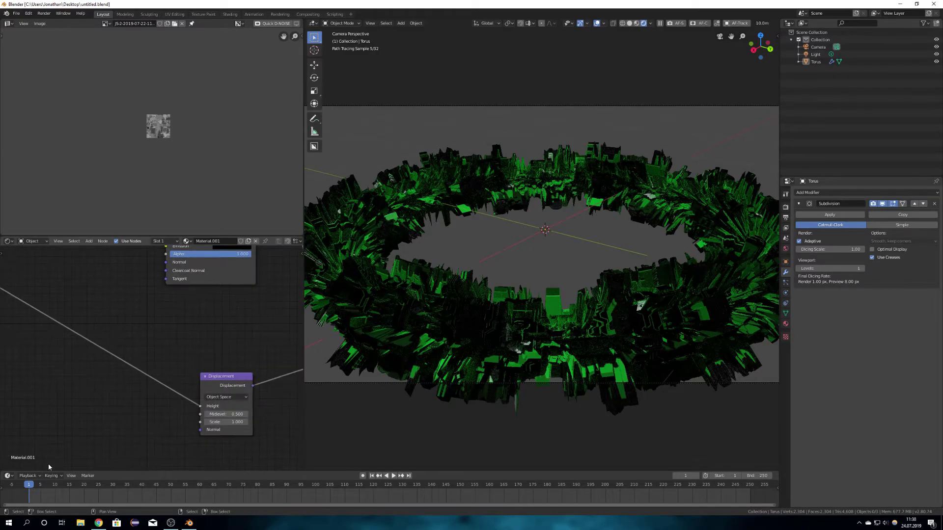
pyautogui.scroll(2, 232, 418)
pyautogui.doubleClick(179, 380)
pyautogui.write('.5')
pyautogui.press('Return')
pyautogui.doubleClick(179, 381)
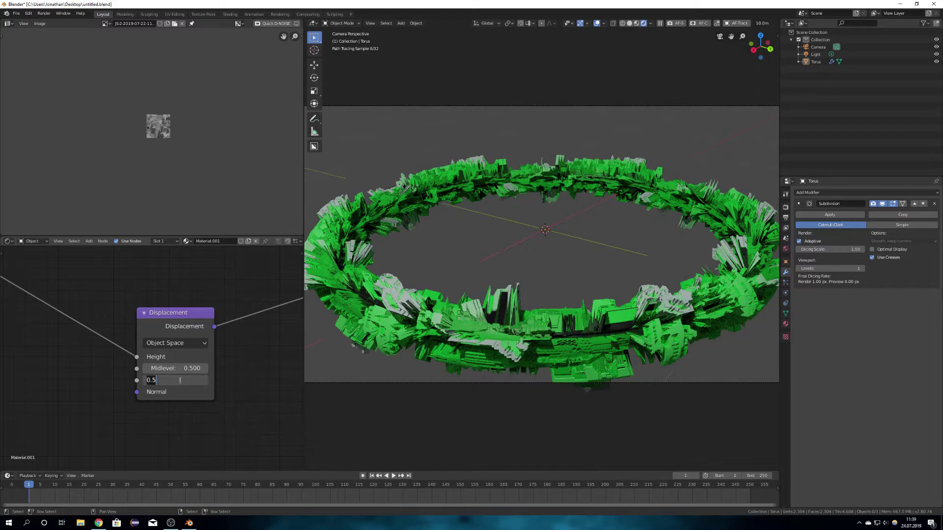
pyautogui.write('.3')
pyautogui.press('Return')
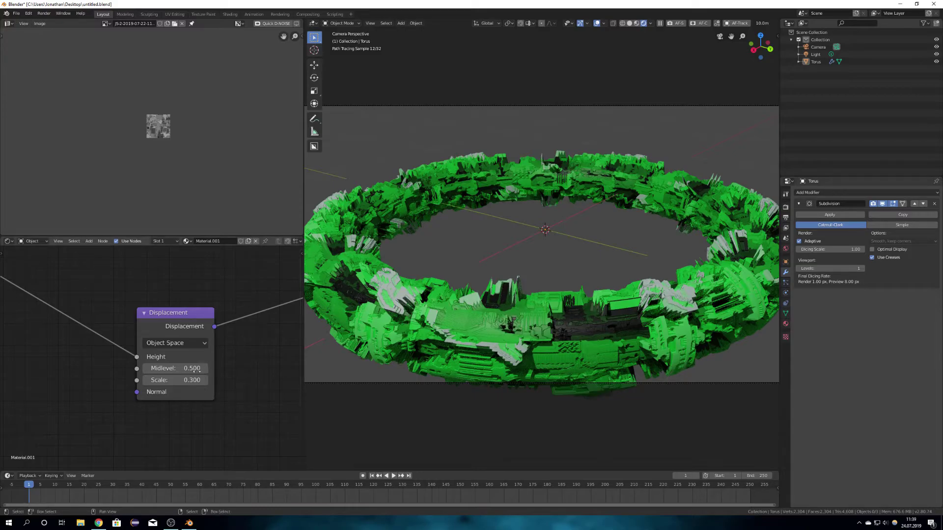
pyautogui.doubleClick(183, 379)
pyautogui.write('.2')
pyautogui.press('Return')
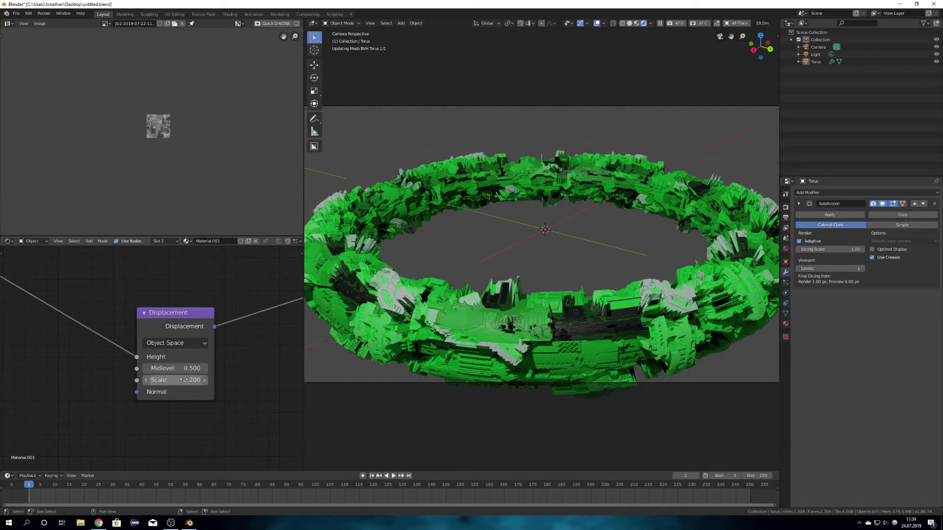
pyautogui.hotkey('ctrl', 's')
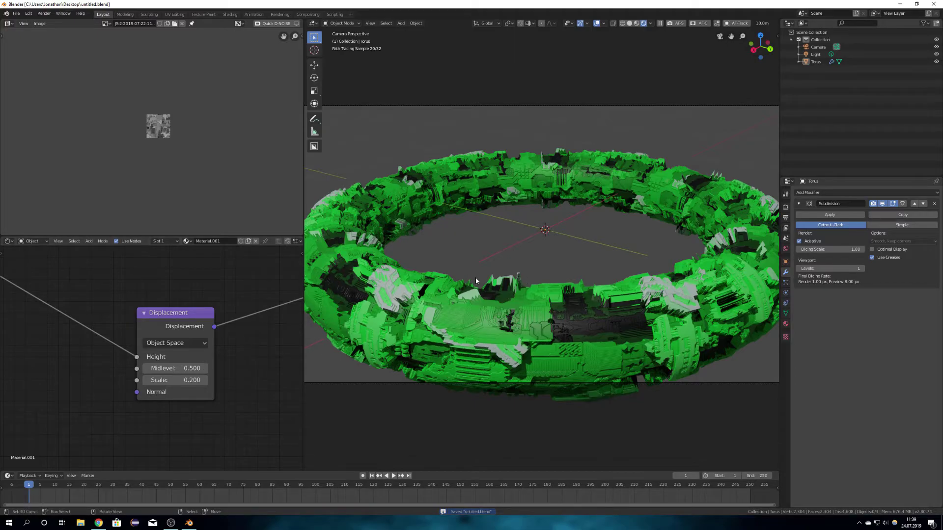
# - Set the preview dicing rate in the render subdivision settings to 3 px
pyautogui.click(785, 207)
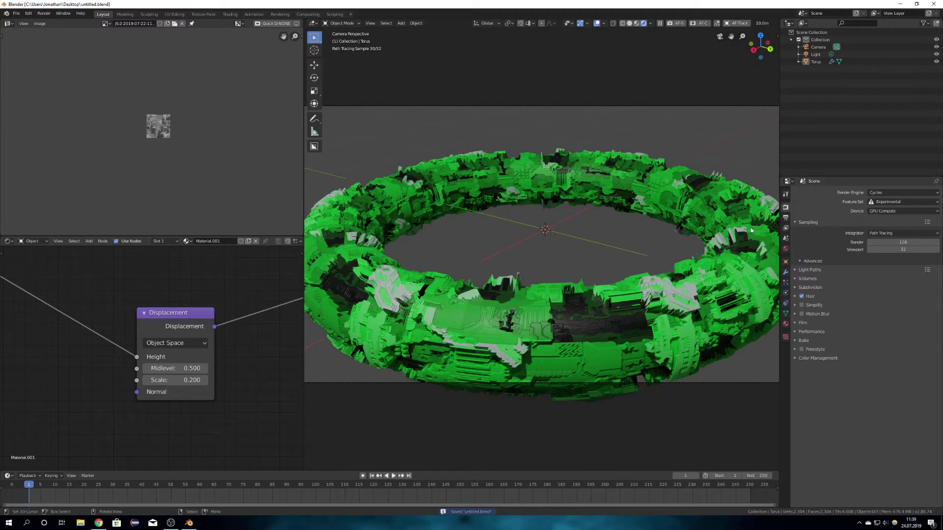
pyautogui.moveTo(567, 271); pyautogui.dragTo(556, 274, button='middle')
pyautogui.scroll(3, 557, 274)
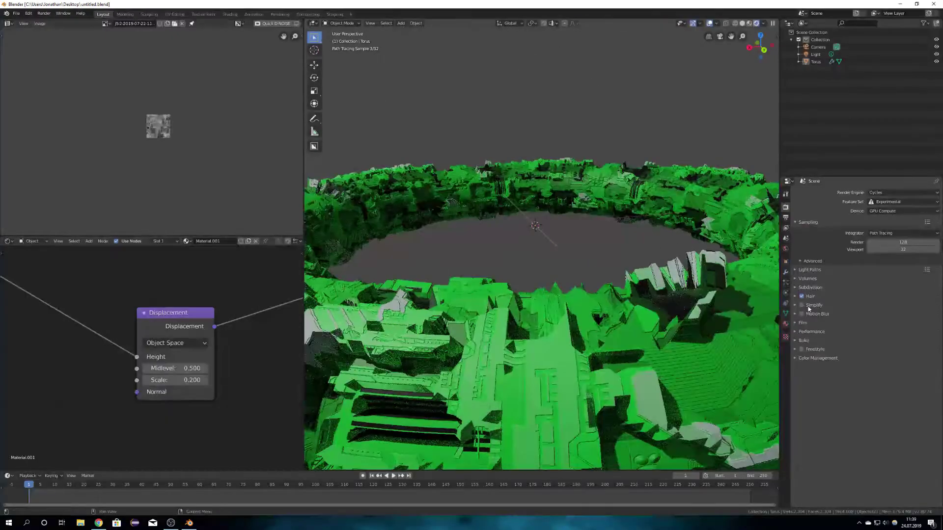
pyautogui.click(810, 287)
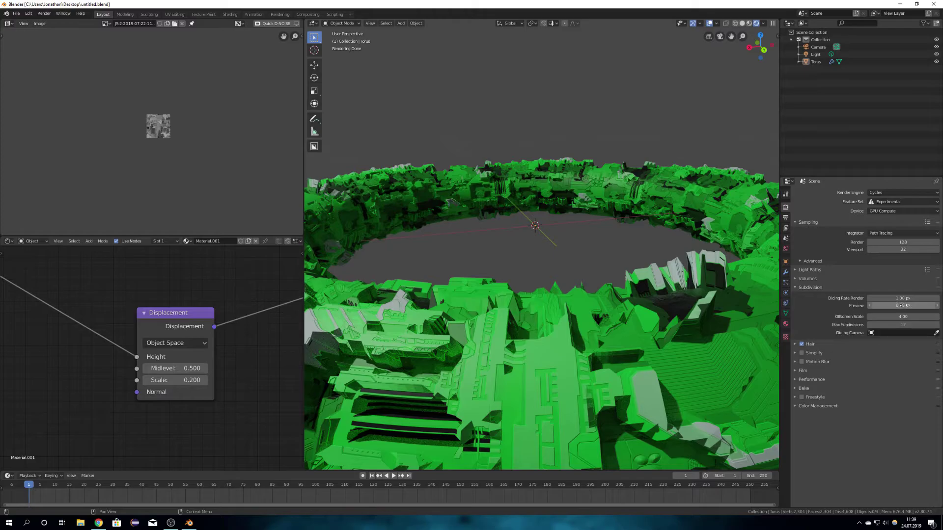
pyautogui.click(902, 305)
pyautogui.write('8.0')
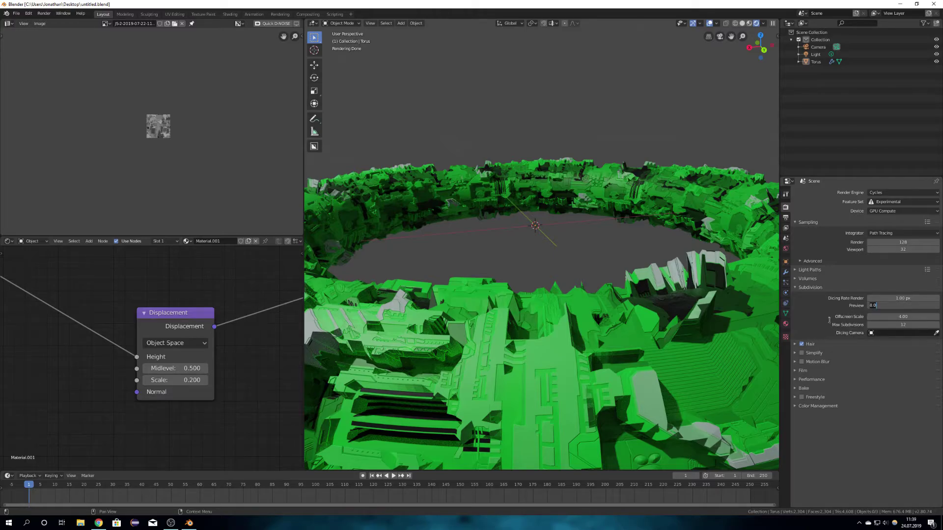
pyautogui.press('Return')
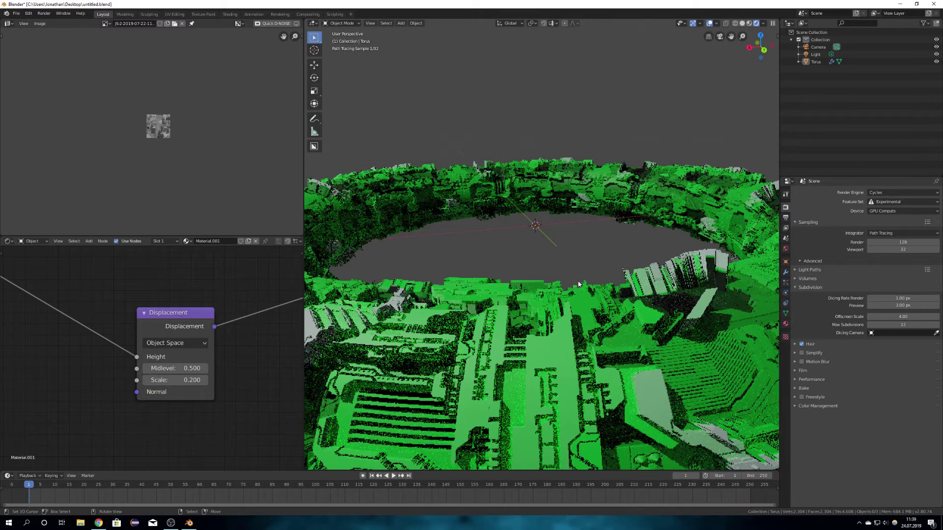
# - Return to the camera view and set the Displacement node's scale to 0.15
pyautogui.moveTo(556, 298); pyautogui.dragTo(565, 297, button='middle')
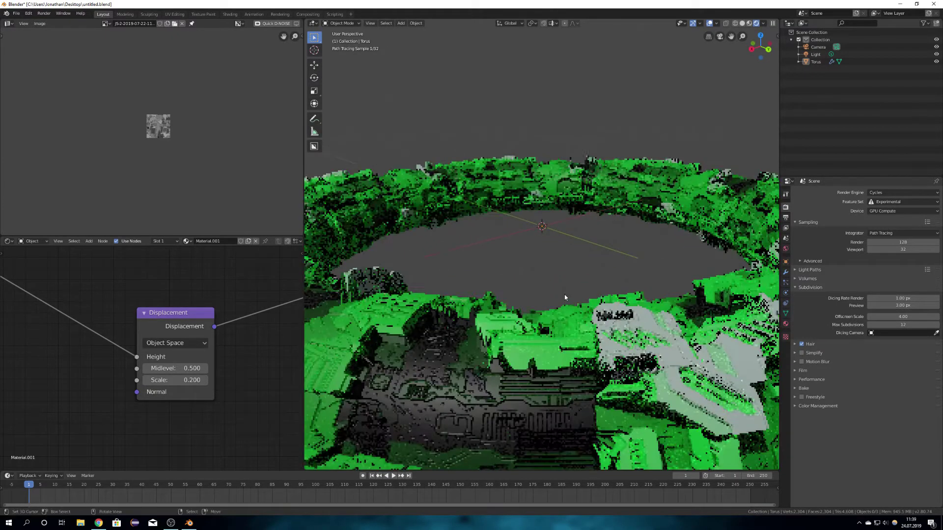
pyautogui.press('KP_0')
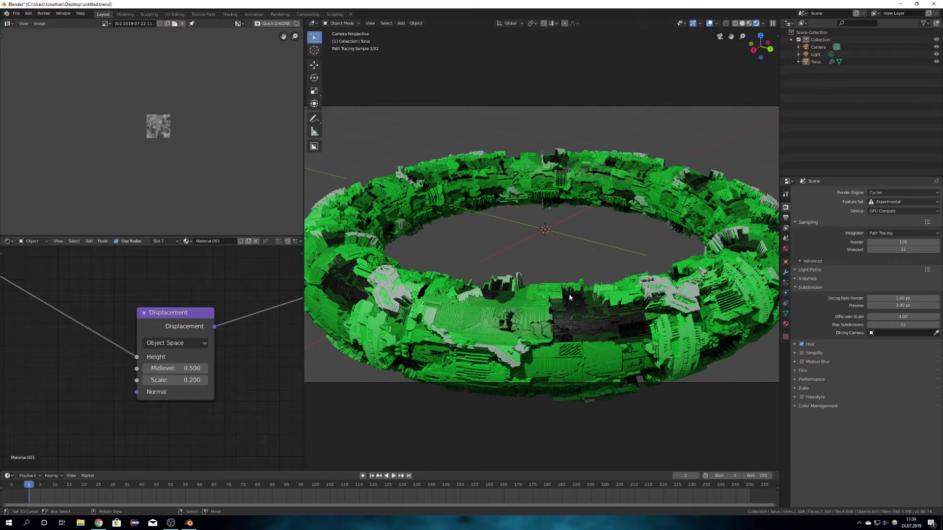
pyautogui.click(183, 379)
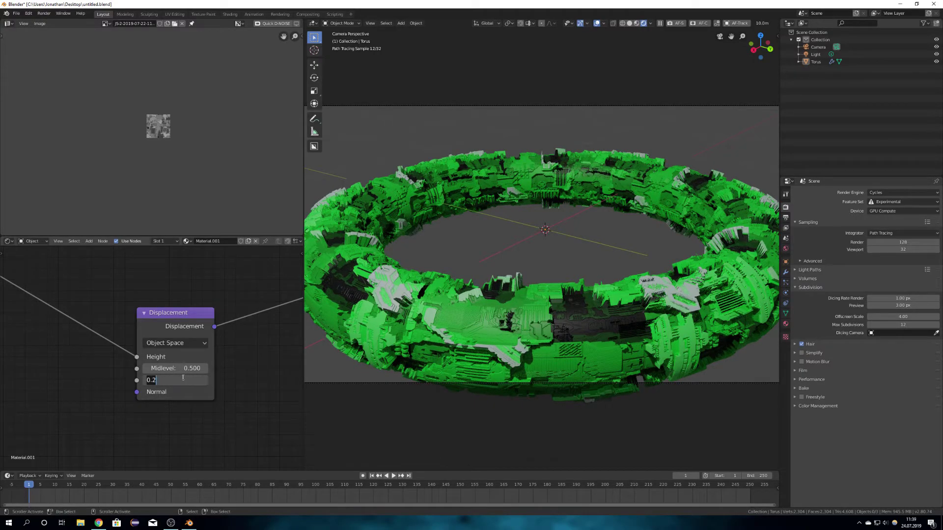
pyautogui.press('Return')
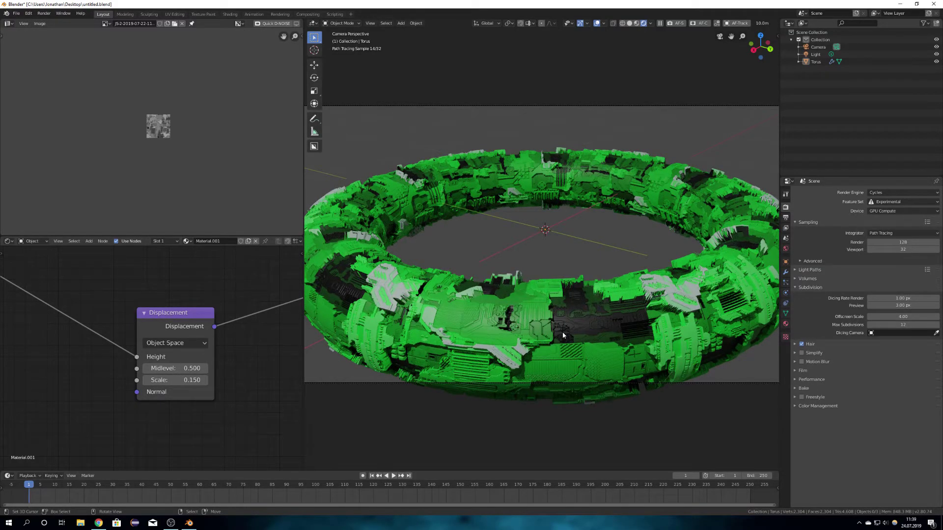
# - Switch the viewport to solid shading with the torus selected and save the file
pyautogui.press('z')
pyautogui.click(618, 334)
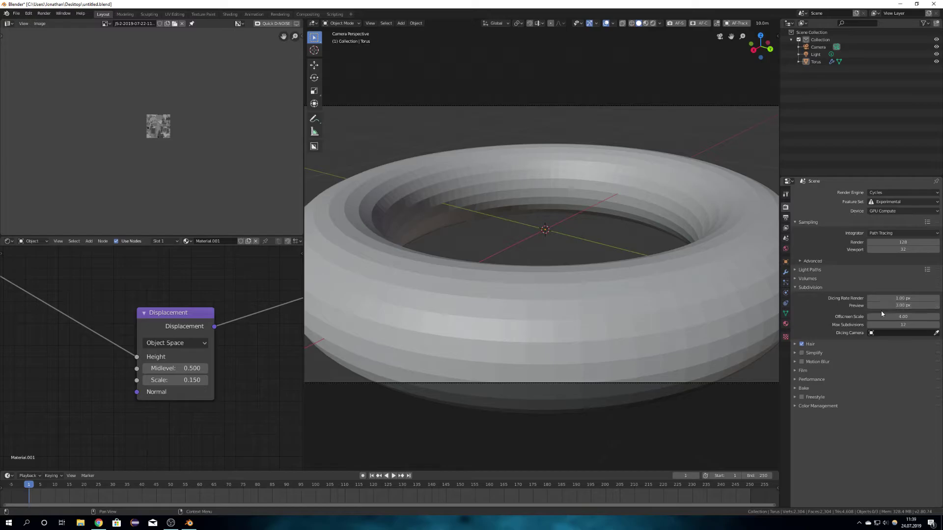
pyautogui.click(620, 332)
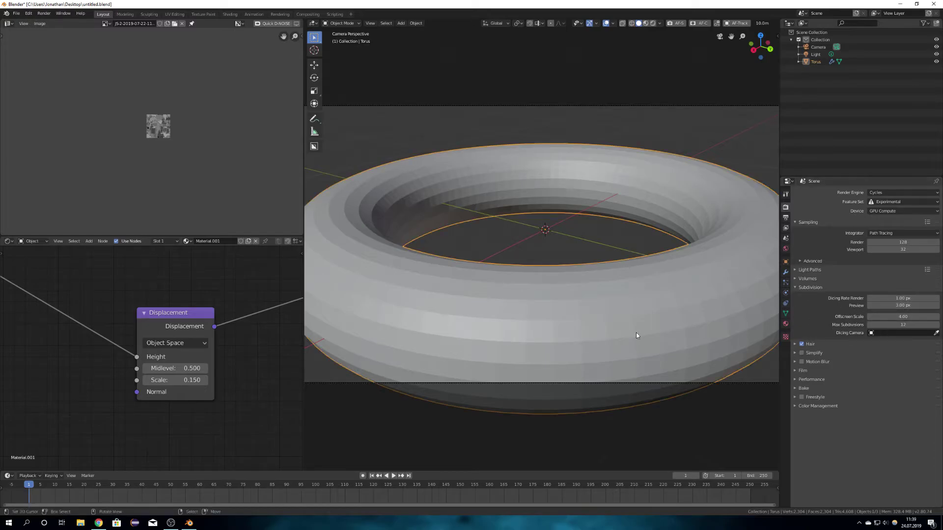
pyautogui.hotkey('ctrl', 's')
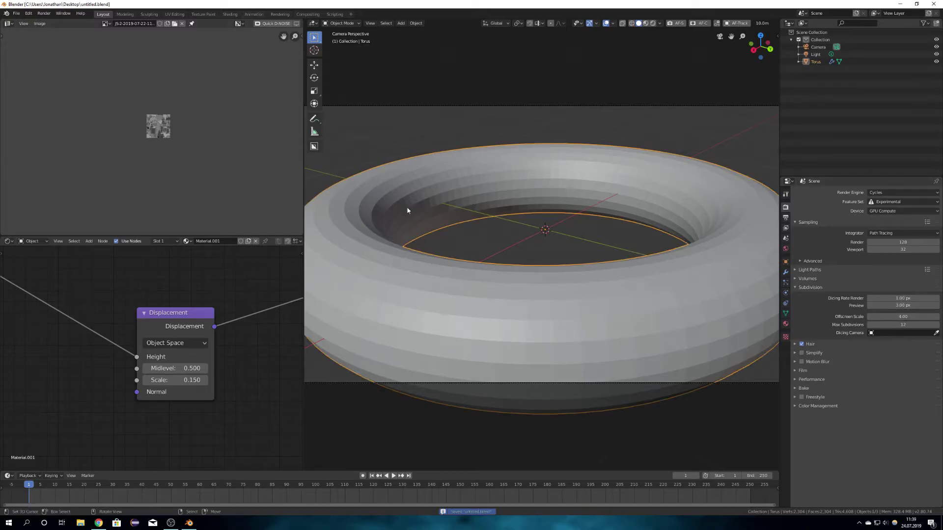
# - Set the dicing scale of the torus's Subdivision modifier to 0.8 and save the file
pyautogui.click(785, 298)
pyautogui.click(786, 272)
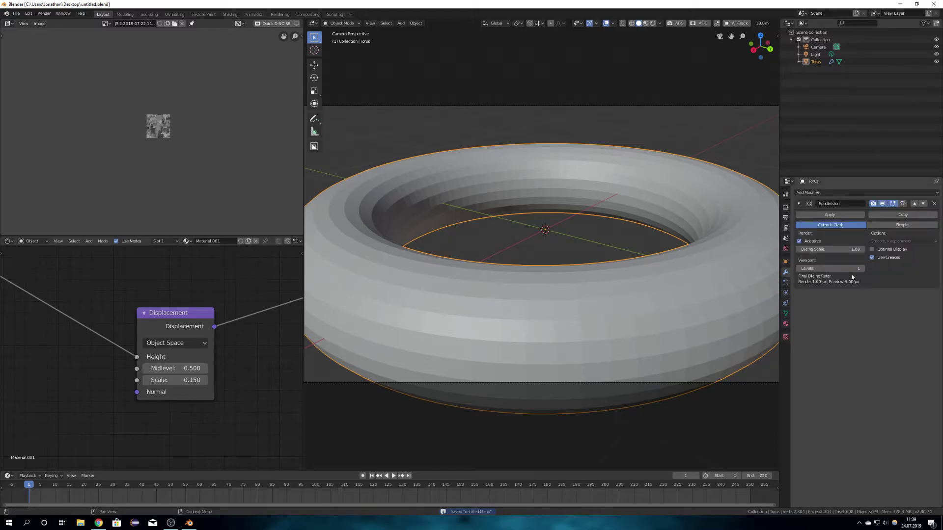
pyautogui.click(825, 250)
pyautogui.write('0.8')
pyautogui.press('Return')
pyautogui.hotkey('ctrl', 's')
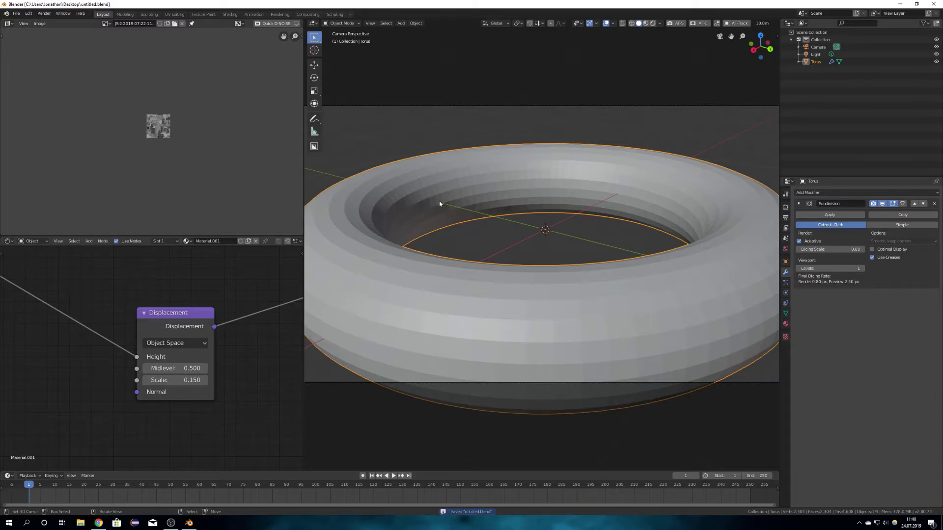
# - Review the material's node tree and check the torus's framing in the camera view
pyautogui.scroll(-2, 475, 237)
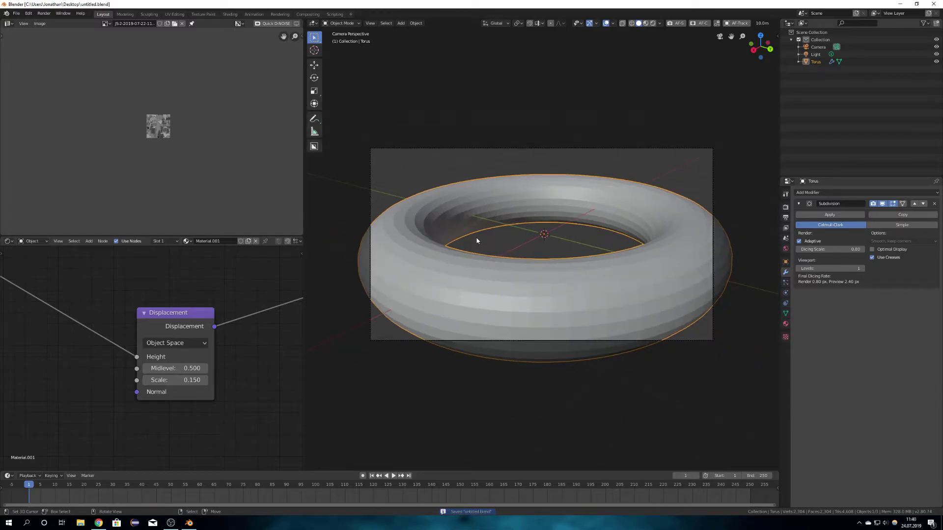
pyautogui.moveTo(141, 285); pyautogui.dragTo(189, 376, button='middle')
pyautogui.scroll(-5, 177, 319)
pyautogui.moveTo(167, 299); pyautogui.dragTo(175, 353, button='middle')
pyautogui.moveTo(568, 298)
pyautogui.mouseDown(button='middle')
pyautogui.moveTo(541, 293)
pyautogui.moveTo(575, 291)
pyautogui.mouseUp(button='middle')
pyautogui.scroll(-7, 540, 292)
pyautogui.scroll(5, 514, 286)
pyautogui.moveTo(518, 292); pyautogui.dragTo(566, 268, button='middle')
pyautogui.press('KP_0')
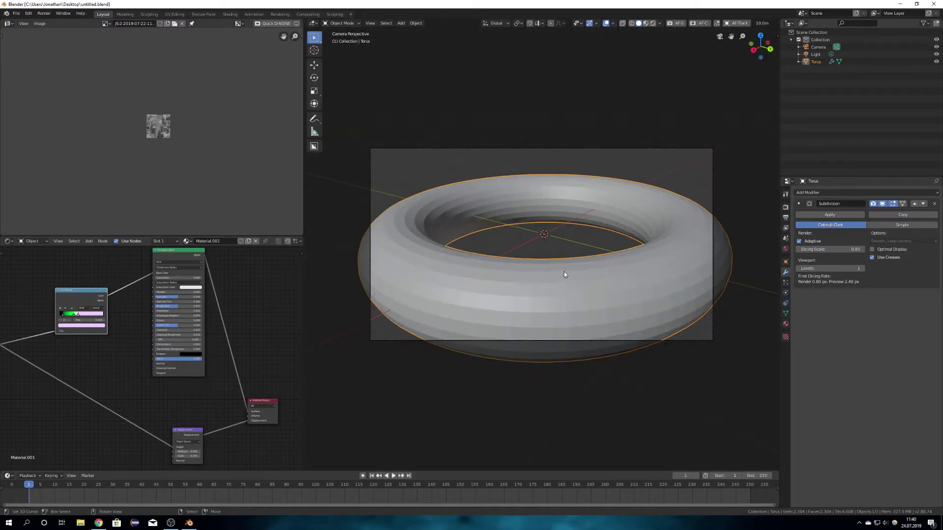
pyautogui.scroll(-3, 578, 267)
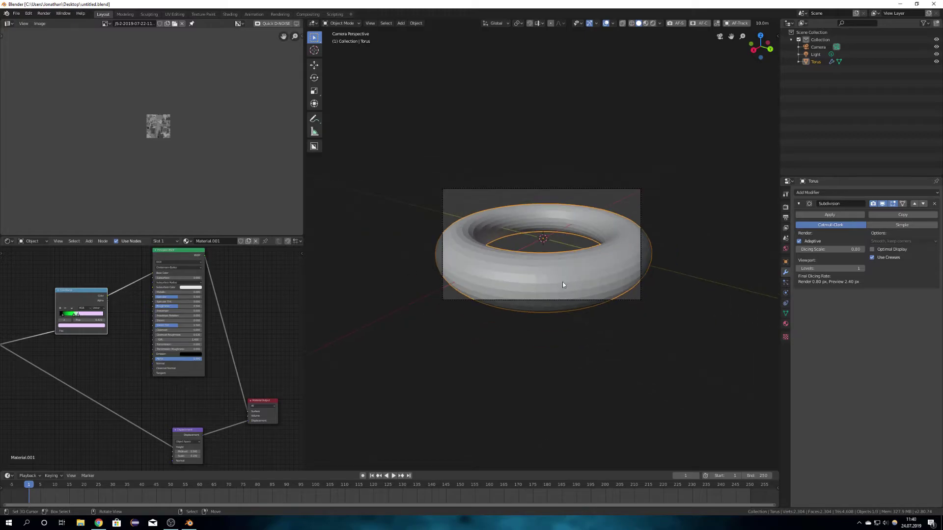
pyautogui.scroll(5, 567, 273)
pyautogui.scroll(-2, 568, 279)
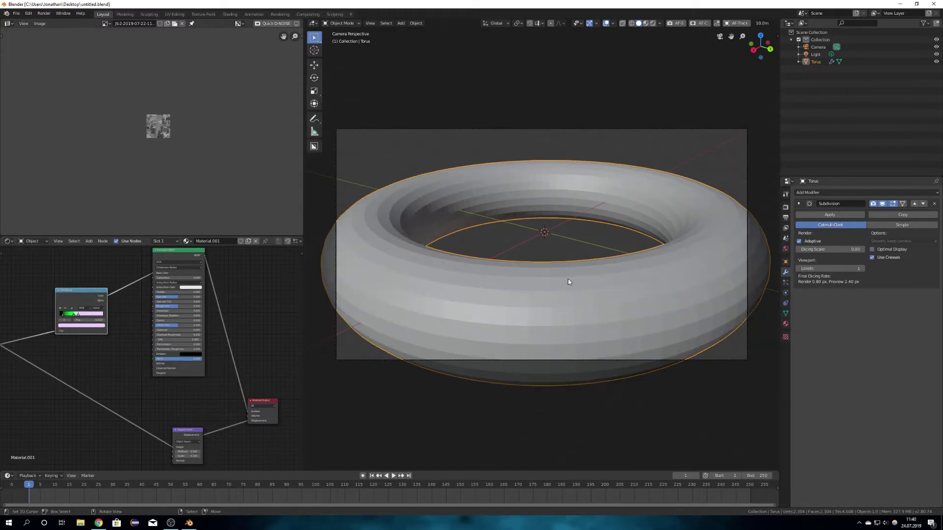
# - Switch to rendered shading and disable the Subdivision modifier's viewport display on the torus
pyautogui.press('z')
pyautogui.click(495, 172)
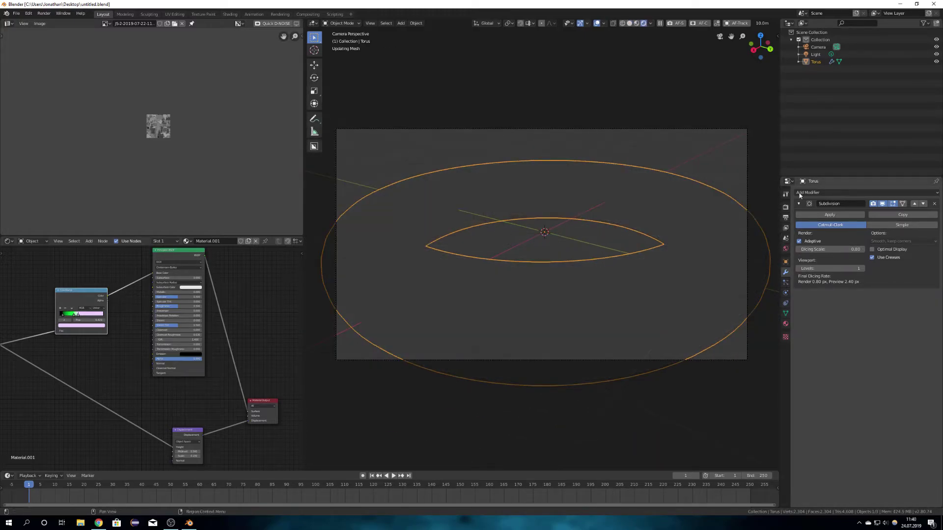
pyautogui.click(883, 204)
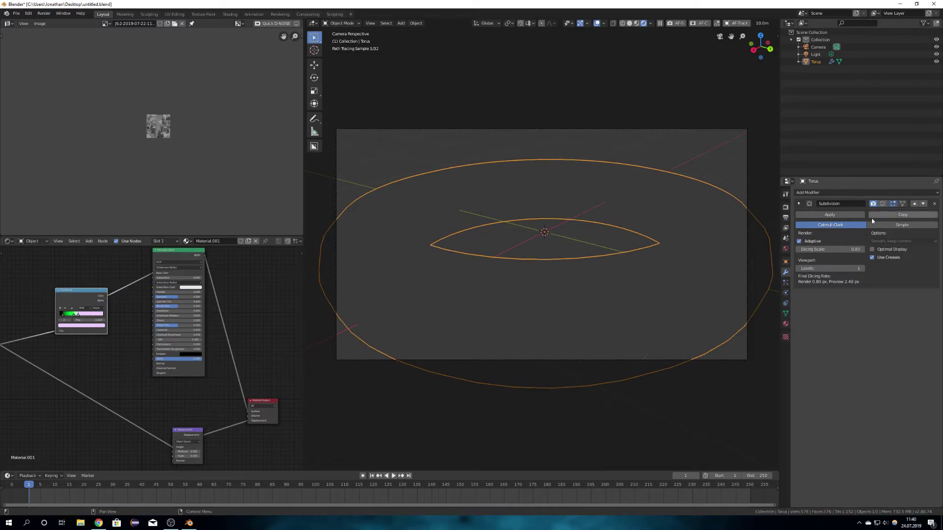
pyautogui.moveTo(655, 254); pyautogui.dragTo(609, 240, button='middle')
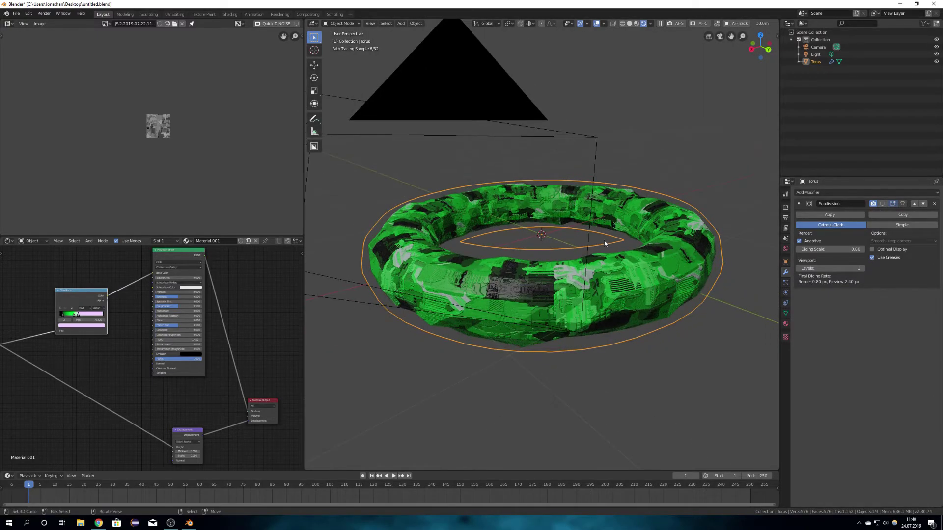
# - Switch the shader editor to the World nodes and add a Noise Texture node
pyautogui.click(33, 242)
pyautogui.click(56, 252)
pyautogui.scroll(2, 99, 327)
pyautogui.moveTo(175, 358); pyautogui.dragTo(223, 334, button='middle')
pyautogui.hotkey('shift', 'a')
pyautogui.click(76, 318)
pyautogui.write('noise')
pyautogui.press('Return')
pyautogui.click(127, 302)
pyautogui.moveTo(106, 322); pyautogui.dragTo(199, 332, button='middle')
pyautogui.scroll(5, 127, 320)
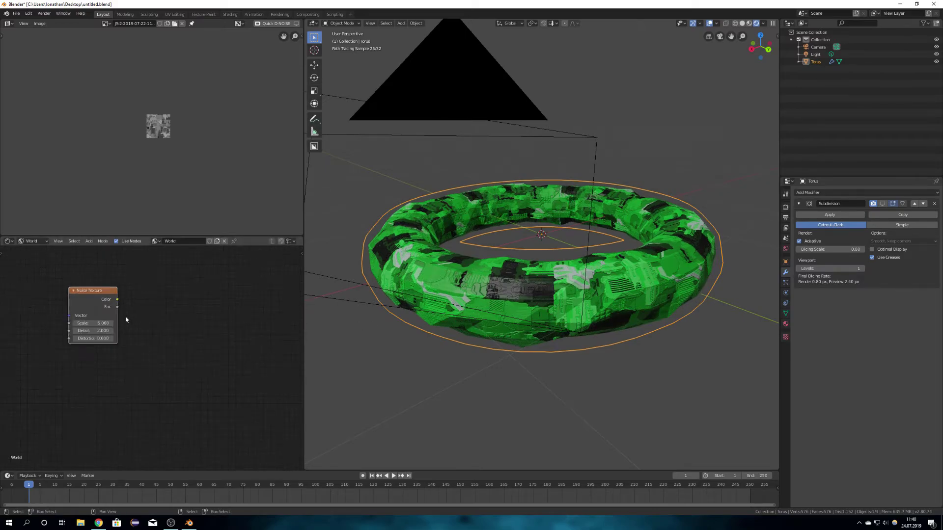
# - Raise the Noise Texture's scale and adjust its detail value
pyautogui.click(94, 318)
pyautogui.write('00')
pyautogui.press('Return')
pyautogui.click(84, 328)
pyautogui.press('Return')
# - Add a ColorRamp, connect the noise output to its Fac and its Color to the world Background's Color
pyautogui.moveTo(155, 349); pyautogui.dragTo(66, 351, button='middle')
pyautogui.hotkey('shift', 'a')
pyautogui.write('colo')
pyautogui.press('Return')
pyautogui.click(132, 353)
pyautogui.moveTo(24, 297); pyautogui.dragTo(125, 382)
pyautogui.moveTo(93, 326); pyautogui.dragTo(6, 332, button='middle')
pyautogui.moveTo(128, 327); pyautogui.dragTo(220, 325)
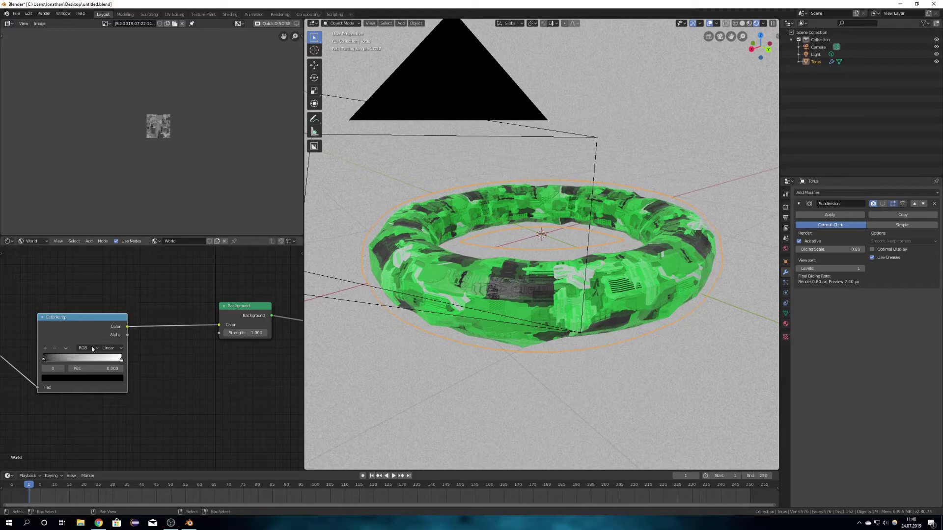
# - Move the world ramp's black stop to about 0.67, return to the camera view and save the file
pyautogui.moveTo(43, 363); pyautogui.dragTo(98, 364)
pyautogui.press('KP_0')
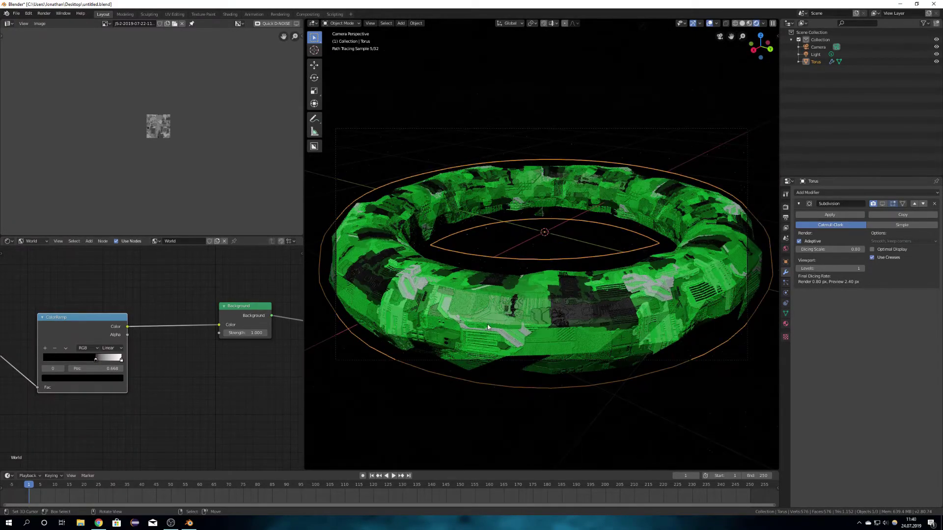
pyautogui.hotkey('ctrl', 's')
# - Add a UV sphere at the centre of the torus and scale it down to fit inside the ring
pyautogui.click(474, 259)
pyautogui.hotkey('shift', 'a')
pyautogui.moveTo(492, 285)
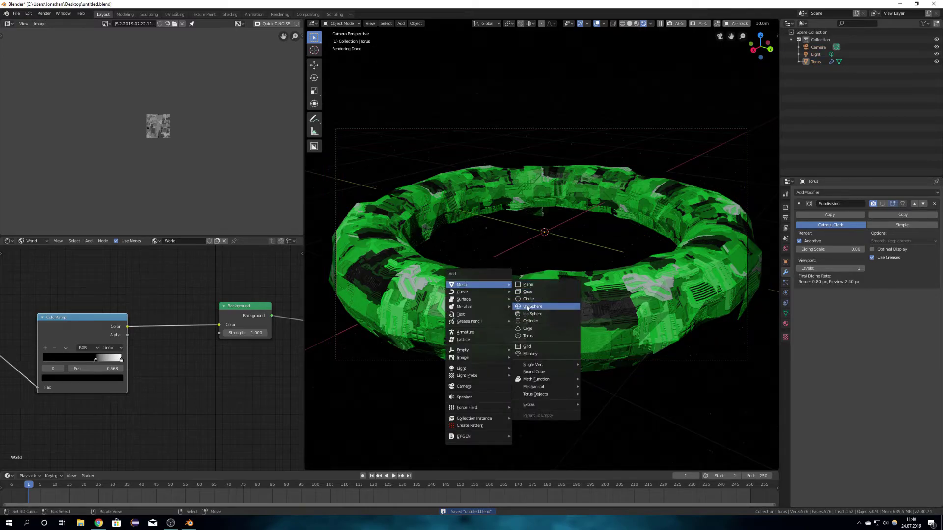
pyautogui.click(528, 306)
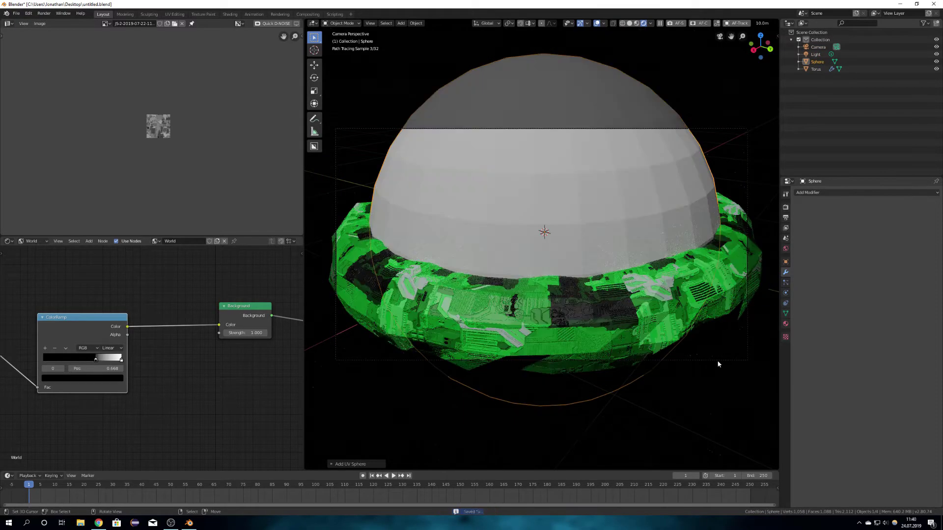
pyautogui.press('s')
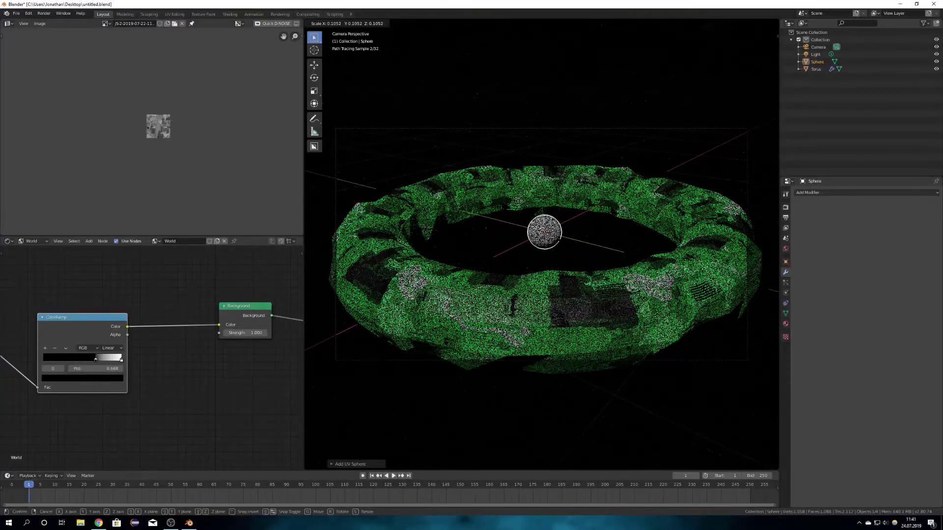
pyautogui.click(694, 190)
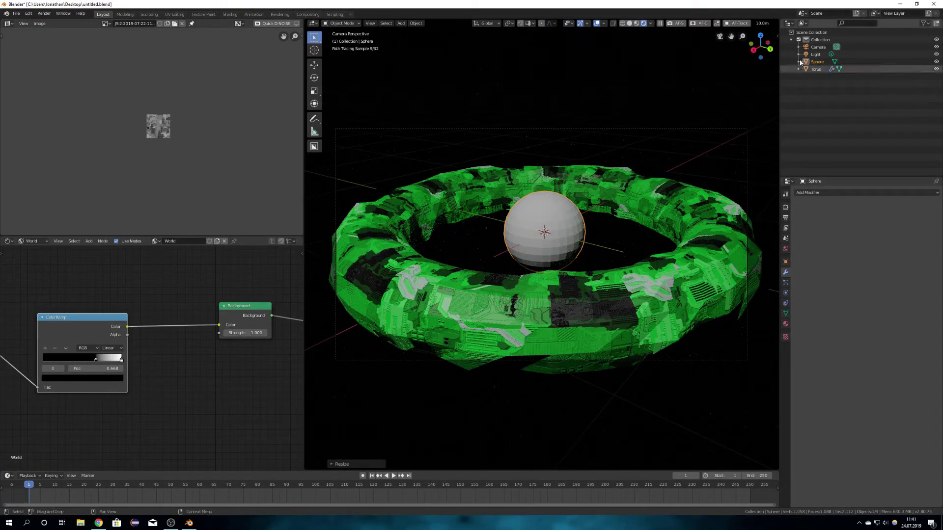
# - Clear the Light's location to place it at the world origin inside the sphere
pyautogui.click(816, 55)
pyautogui.hotkey('alt', 'g')
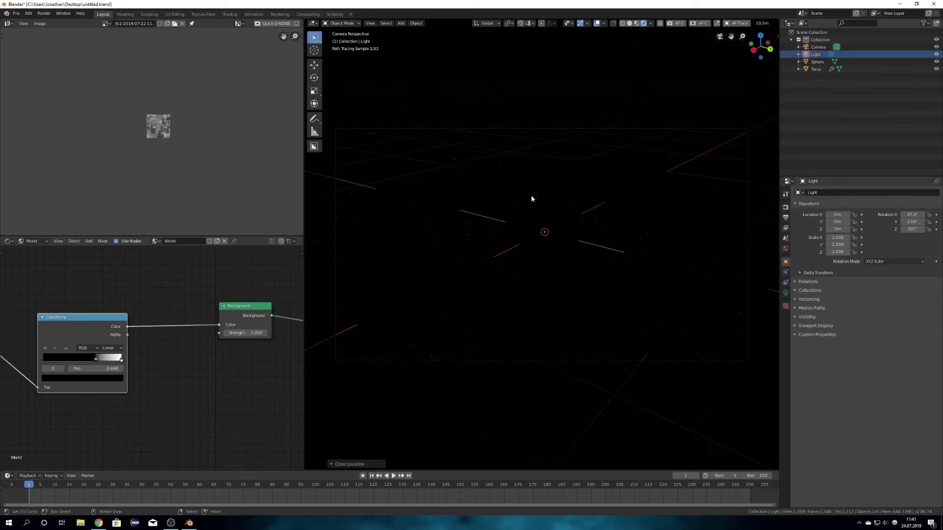
pyautogui.click(786, 272)
# - Give the sphere a new material with a Glass BSDF surface and a roughness of 1.000
pyautogui.moveTo(583, 247); pyautogui.dragTo(537, 242, button='middle')
pyautogui.click(542, 236)
pyautogui.click(537, 242)
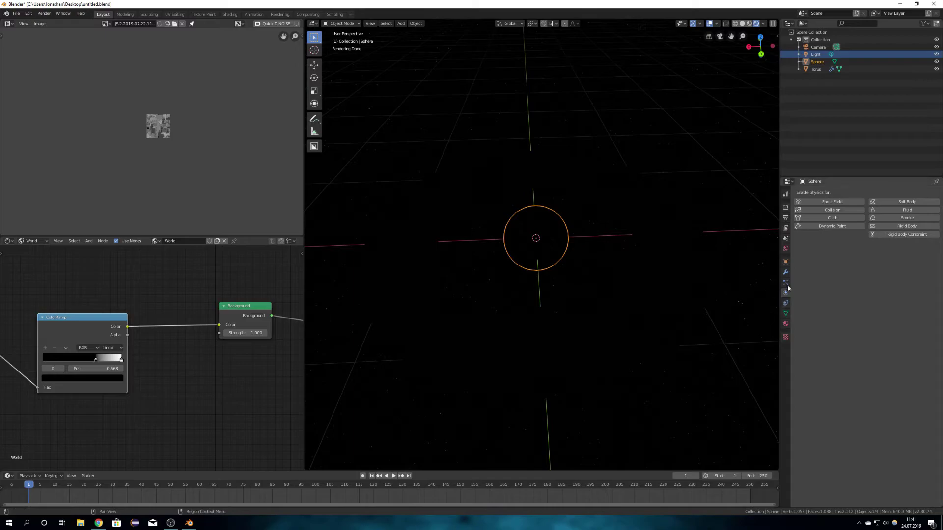
pyautogui.click(785, 324)
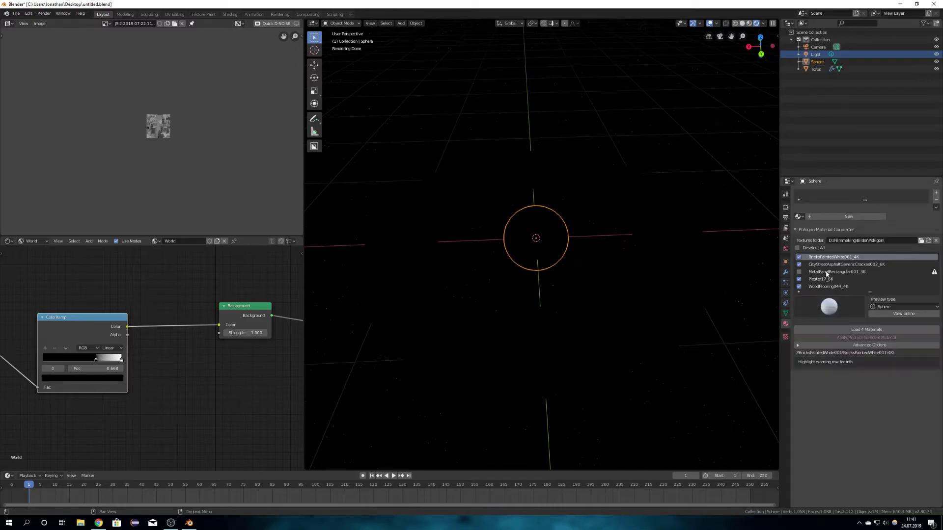
pyautogui.click(849, 217)
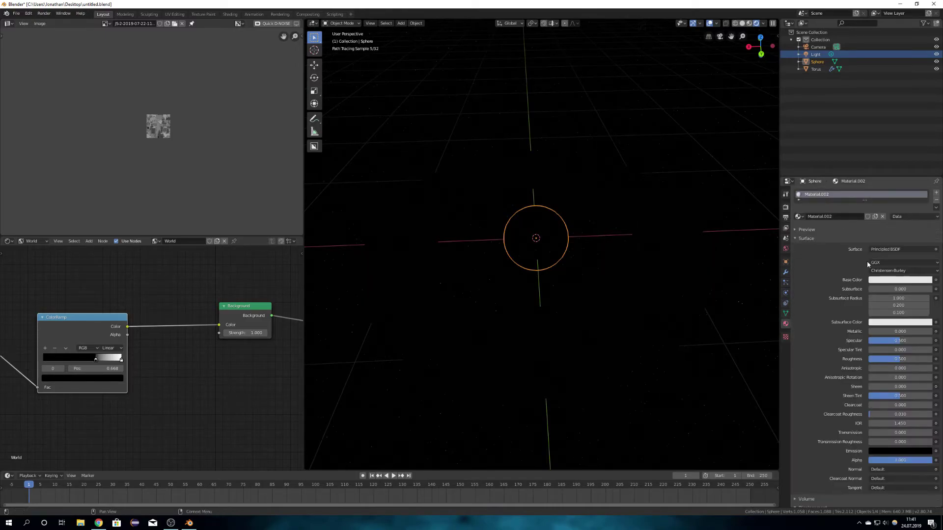
pyautogui.click(887, 251)
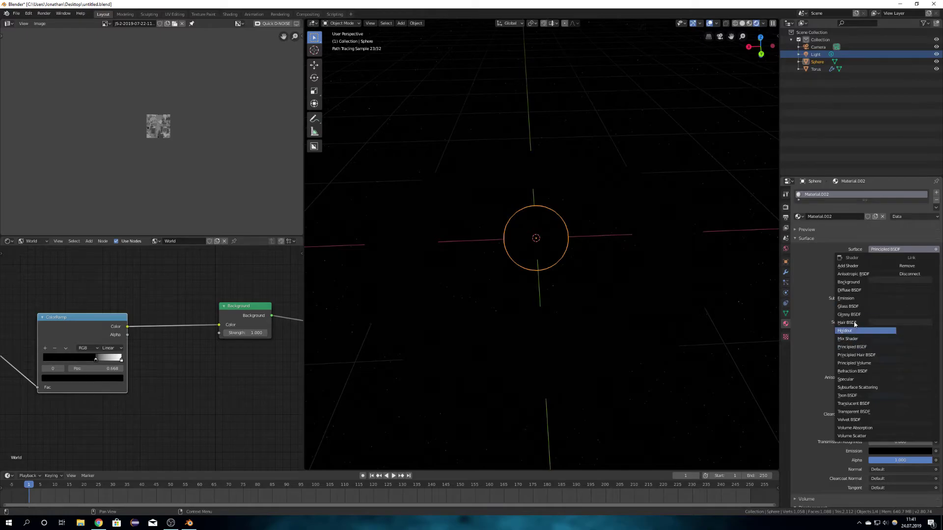
pyautogui.click(853, 306)
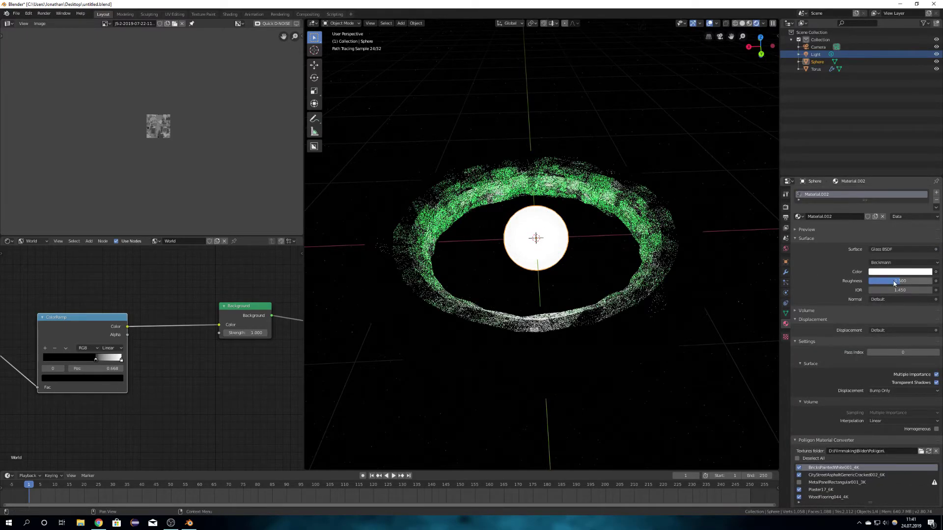
pyautogui.moveTo(894, 282); pyautogui.dragTo(931, 281)
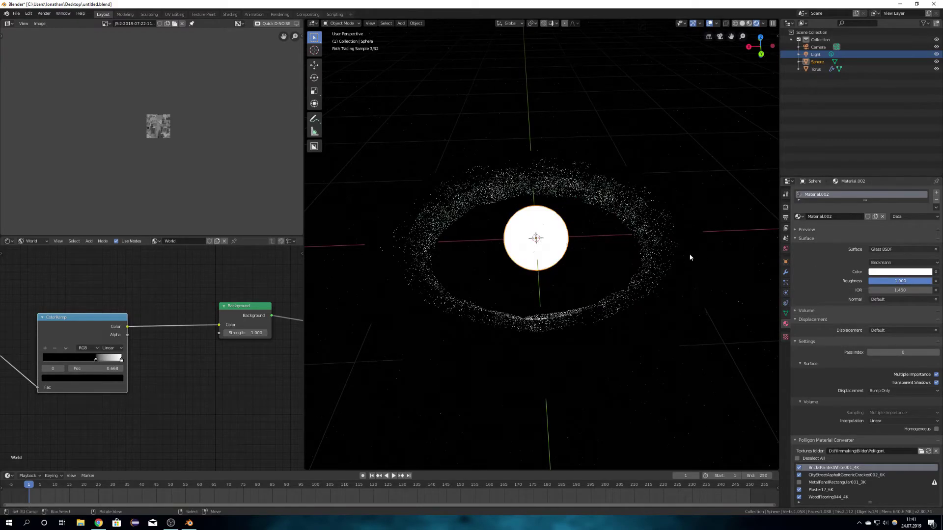
# - Set the point light's power to 100 W and save the file
pyautogui.click(816, 54)
pyautogui.doubleClick(887, 240)
pyautogui.write('100')
pyautogui.press('Return')
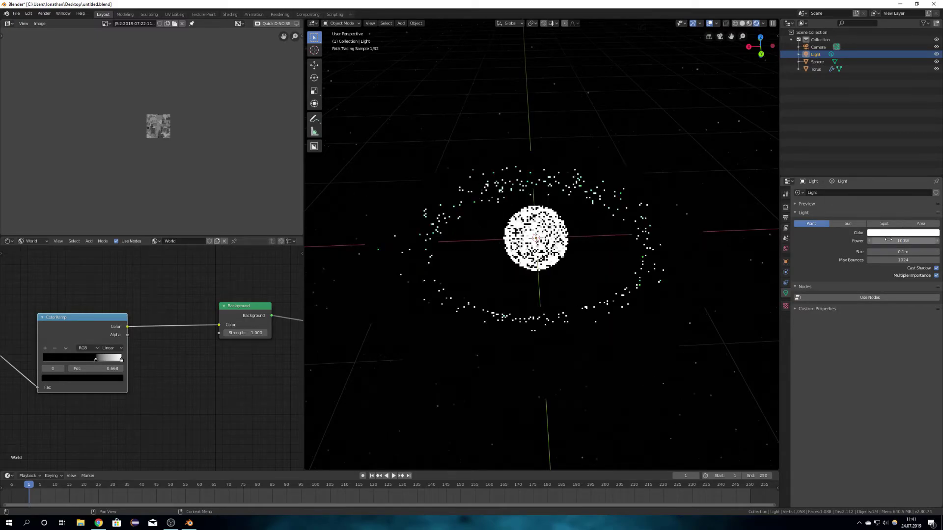
pyautogui.hotkey('ctrl', 's')
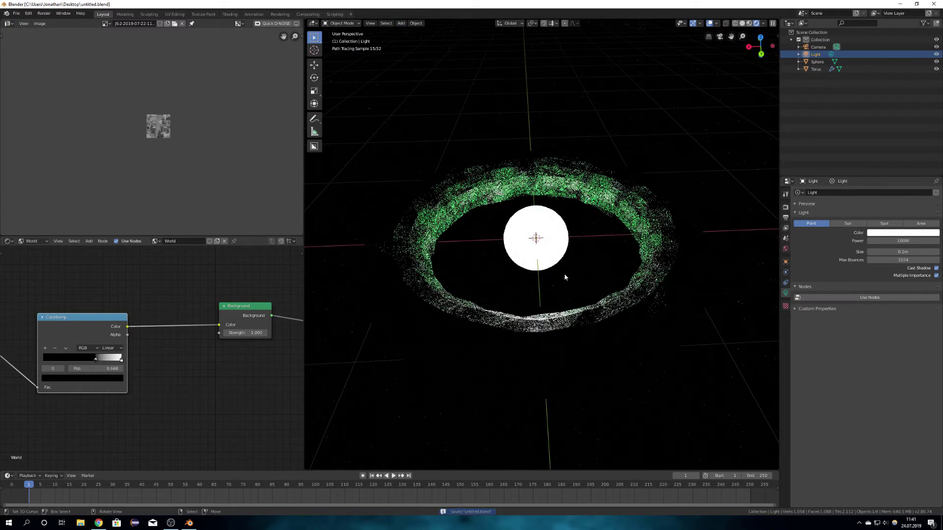
# - Switch the viewport to solid shading, add an area light and raise it along Z above the torus
pyautogui.moveTo(564, 273)
pyautogui.mouseDown(button='middle')
pyautogui.moveTo(605, 274)
pyautogui.moveTo(474, 275)
pyautogui.mouseUp(button='middle')
pyautogui.press('z')
pyautogui.click(720, 285)
pyautogui.hotkey('shift', 'a')
pyautogui.moveTo(472, 370)
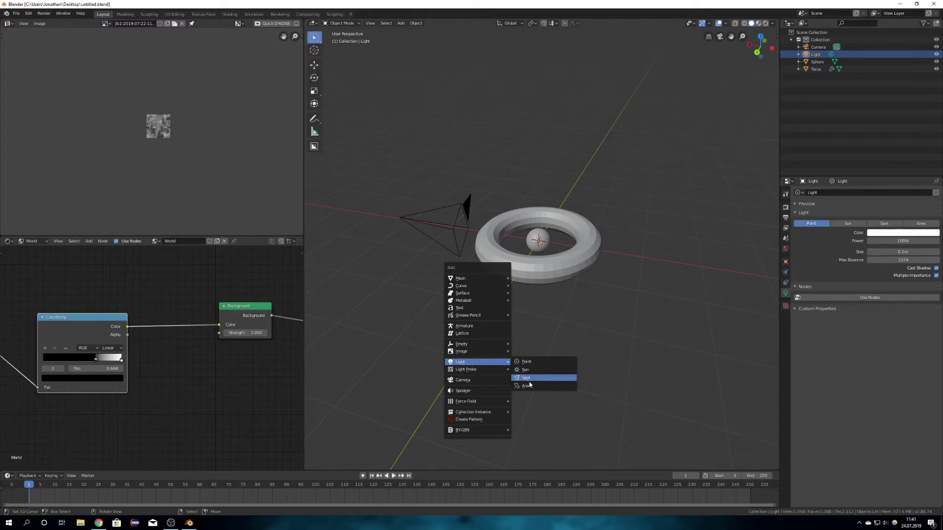
pyautogui.click(527, 386)
pyautogui.press('g')
pyautogui.press('z')
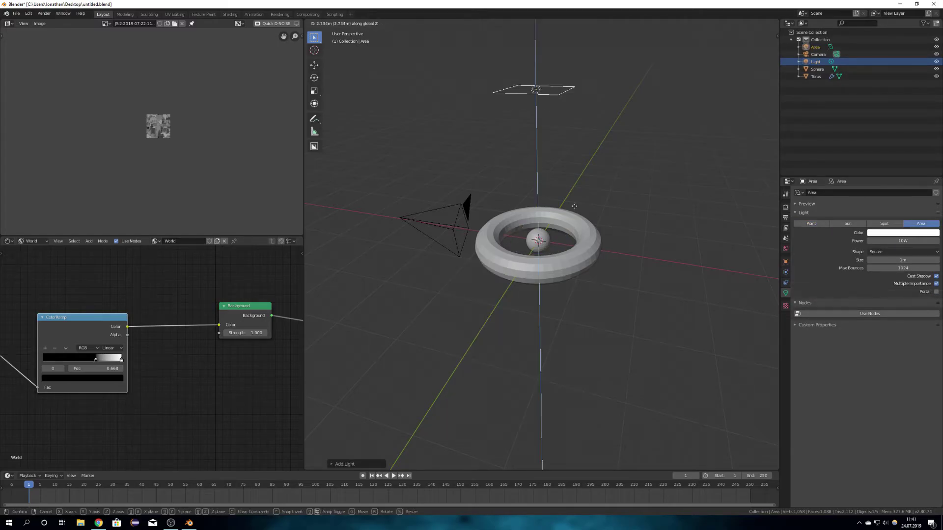
pyautogui.click(575, 200)
# - Enlarge the area light to about 2.35 m and position it beside the torus, rotated towards the ring
pyautogui.moveTo(575, 200); pyautogui.dragTo(621, 231, button='middle')
pyautogui.scroll(-4, 514, 162)
pyautogui.moveTo(532, 199); pyautogui.dragTo(546, 225)
pyautogui.moveTo(571, 273); pyautogui.dragTo(552, 265, button='middle')
pyautogui.click(314, 64)
pyautogui.moveTo(534, 199); pyautogui.dragTo(530, 287)
pyautogui.press('r')
pyautogui.press('r')
pyautogui.click(579, 308)
# - Set the first area light's power to 1000 W
pyautogui.click(888, 240)
pyautogui.write('1000')
pyautogui.press('Return')
# - Duplicate the area light to the opposite side of the torus, rotate it towards the ring and give it 1500 W of power
pyautogui.moveTo(576, 299); pyautogui.dragTo(622, 303, button='middle')
pyautogui.hotkey('shift', 'd')
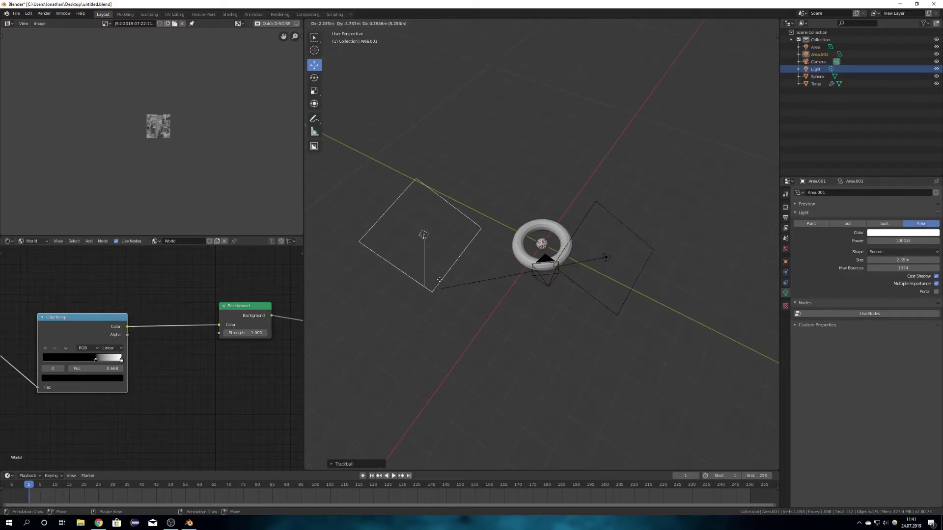
pyautogui.click(440, 280)
pyautogui.moveTo(458, 293); pyautogui.dragTo(487, 295, button='middle')
pyautogui.press('r')
pyautogui.press('r')
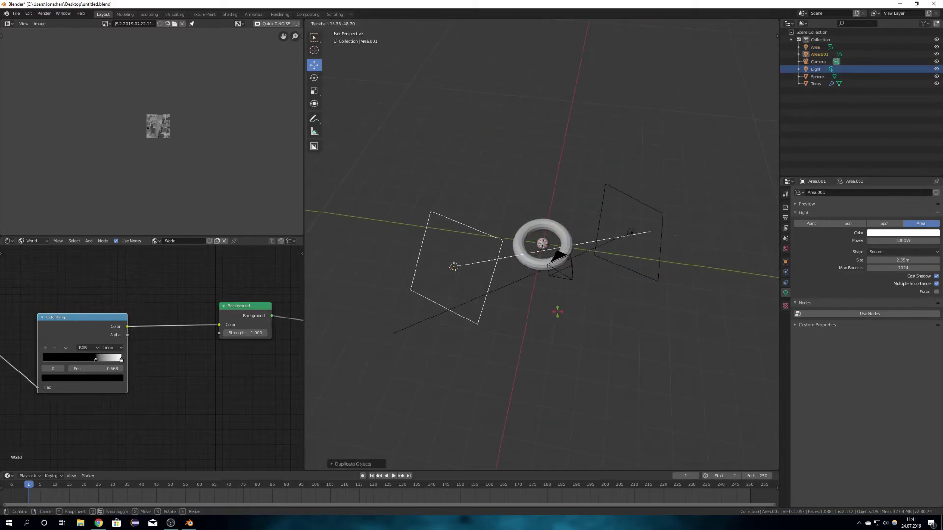
pyautogui.click(558, 312)
pyautogui.doubleClick(901, 243)
pyautogui.press('Return')
# - Duplicate the second area light, move the copy to another side of the torus and rotate it towards the ring
pyautogui.moveTo(565, 272); pyautogui.dragTo(585, 301, button='middle')
pyautogui.hotkey('shift', 'd')
pyautogui.click(571, 288)
pyautogui.moveTo(579, 250); pyautogui.dragTo(528, 231)
pyautogui.moveTo(548, 272); pyautogui.dragTo(543, 272, button='middle')
pyautogui.press('r')
pyautogui.press('r')
pyautogui.click(560, 290)
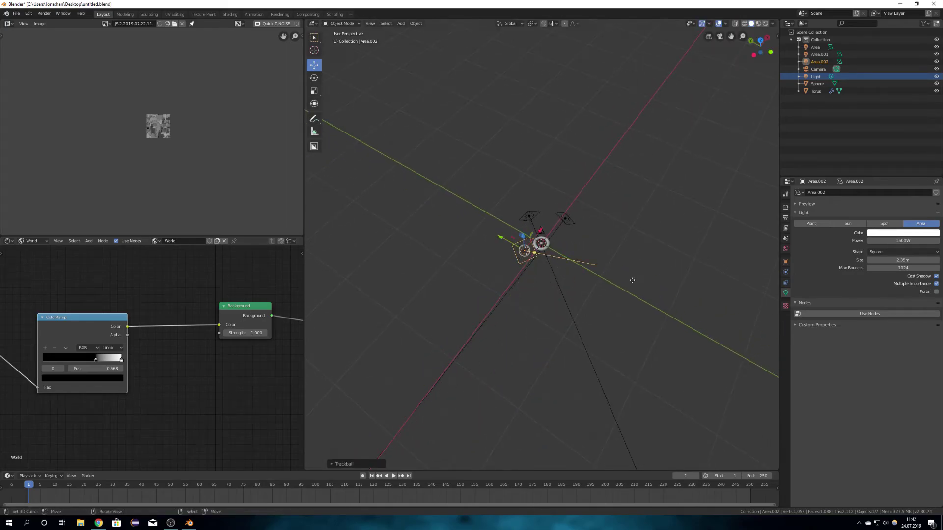
# - Set the third area light's power to 1000 W and preview the lighting in rendered shading
pyautogui.click(905, 241)
pyautogui.write('1')
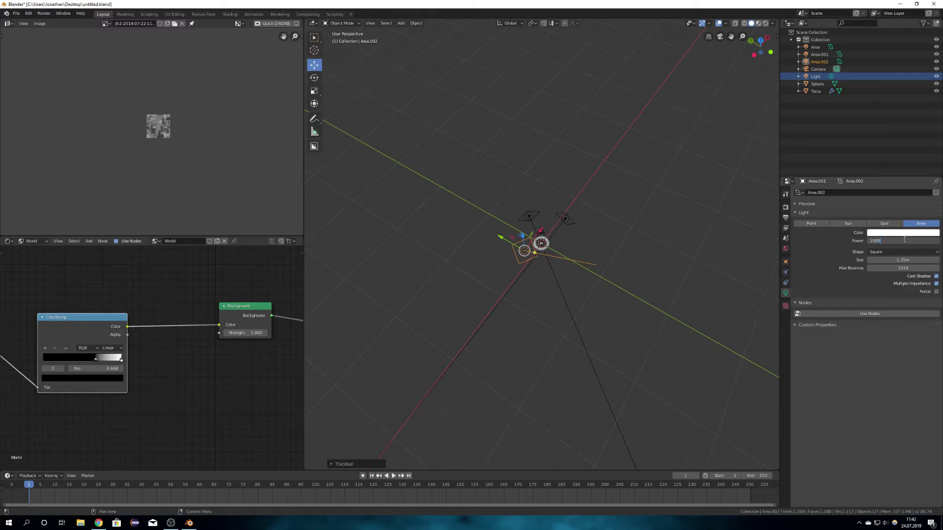
pyautogui.write('000')
pyautogui.press('Return')
pyautogui.moveTo(491, 237); pyautogui.dragTo(626, 263, button='middle')
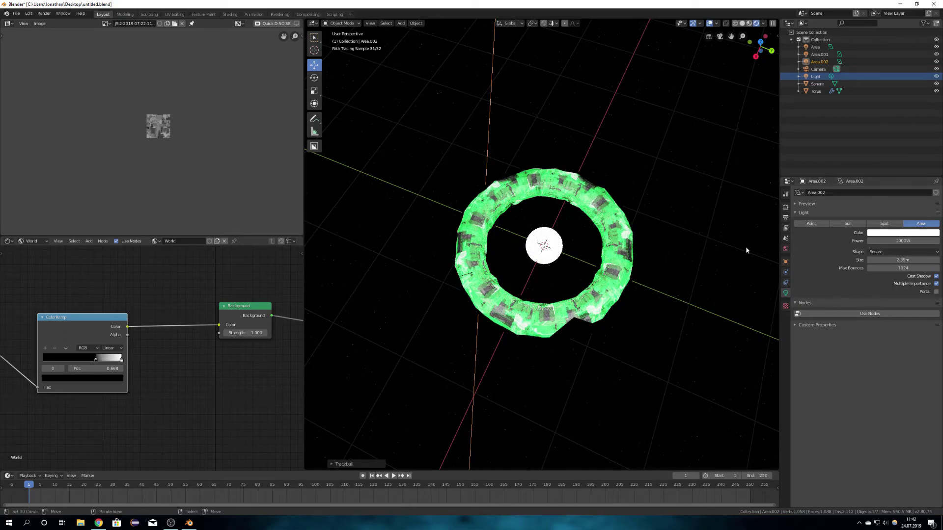
# - Lower the third area light's power, trying 700 W and settling on 500 W
pyautogui.doubleClick(907, 241)
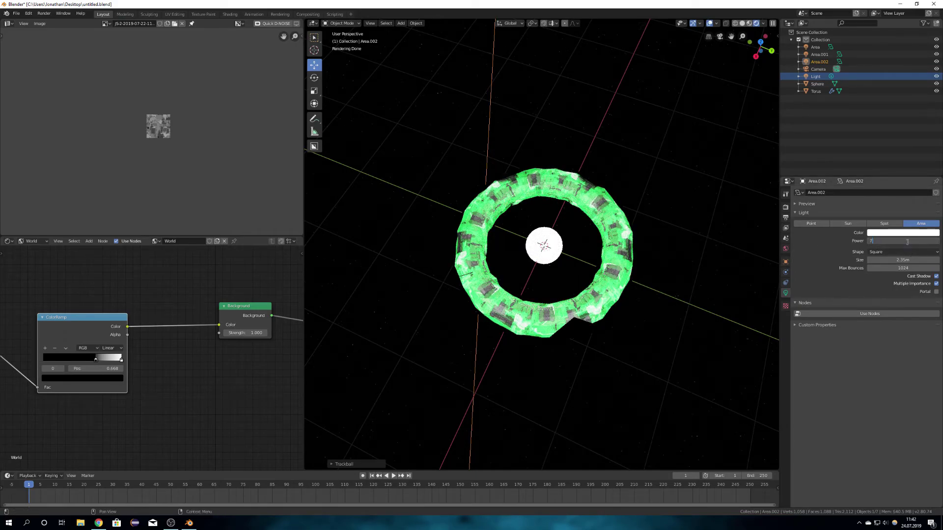
pyautogui.write('700')
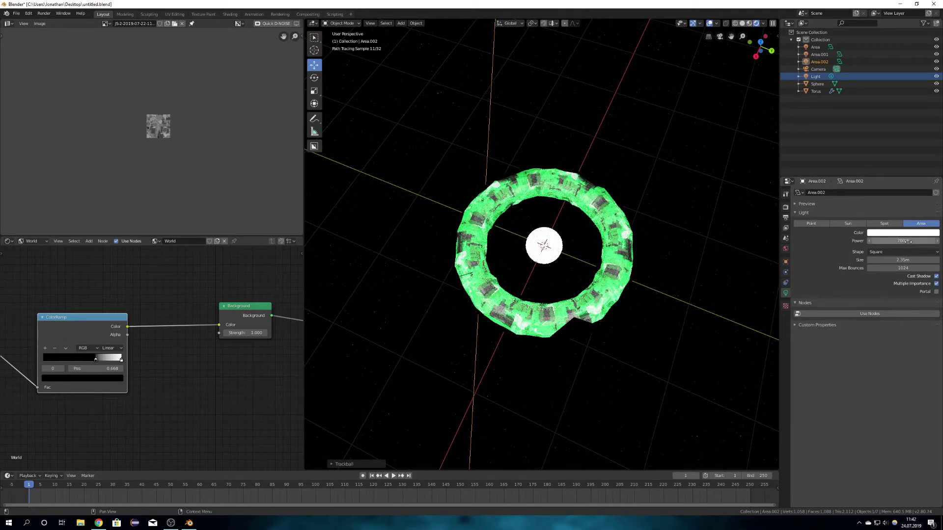
pyautogui.write('W')
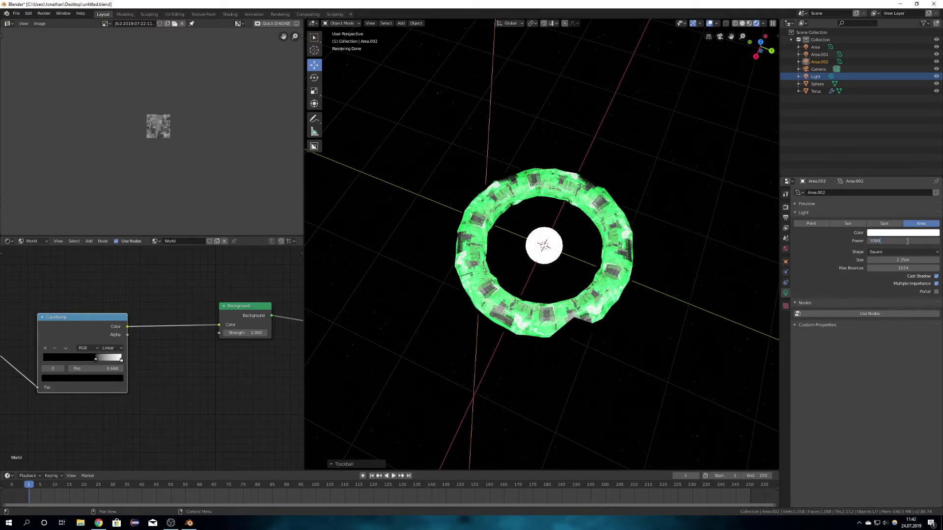
pyautogui.press('Return')
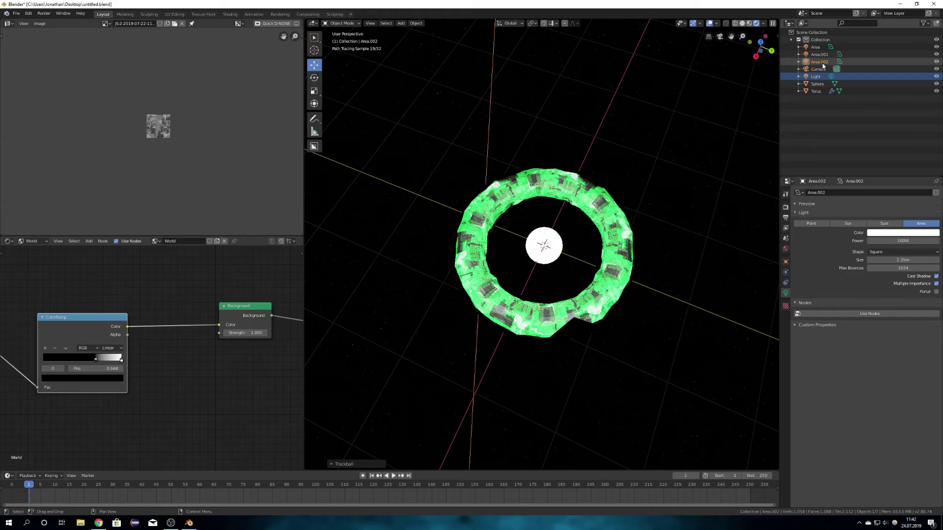
pyautogui.click(824, 65)
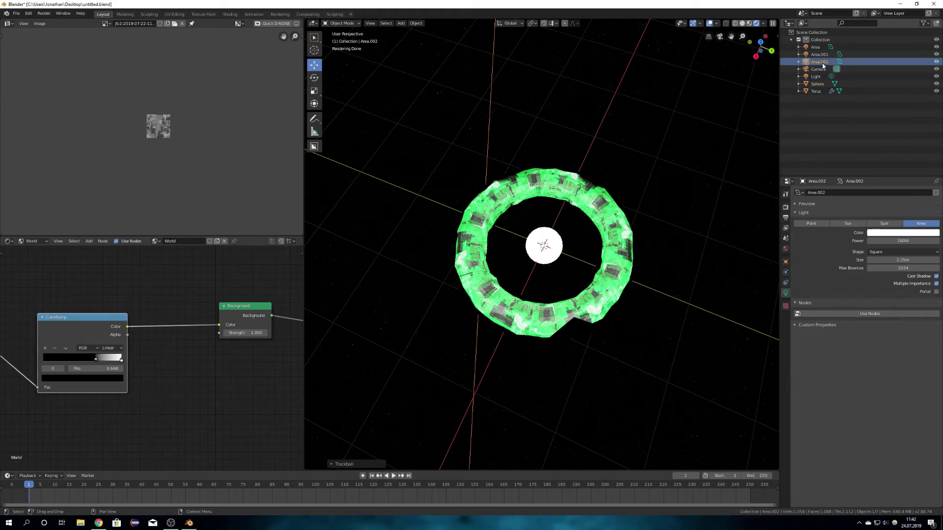
# - Set the power of the second area light, Area.001, to 1000 W
pyautogui.click(819, 54)
pyautogui.click(895, 241)
pyautogui.write('1500W1000')
pyautogui.press('Return')
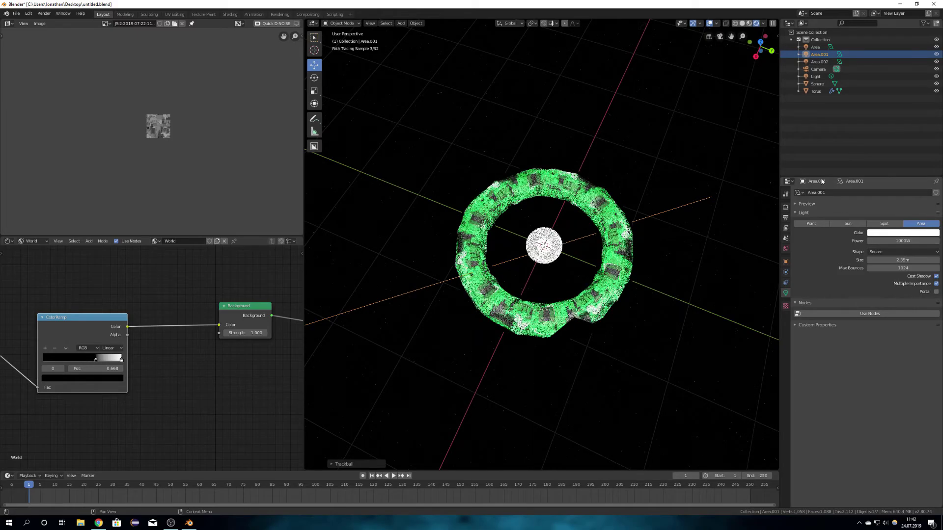
# - Set the first area light's power to 500 W and return to the camera view
pyautogui.click(816, 47)
pyautogui.click(899, 241)
pyautogui.write('500')
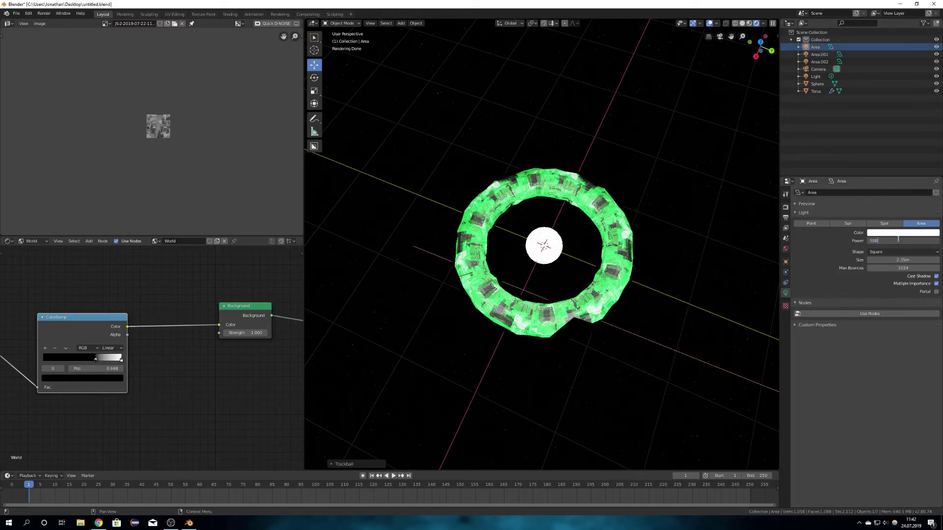
pyautogui.press('Return')
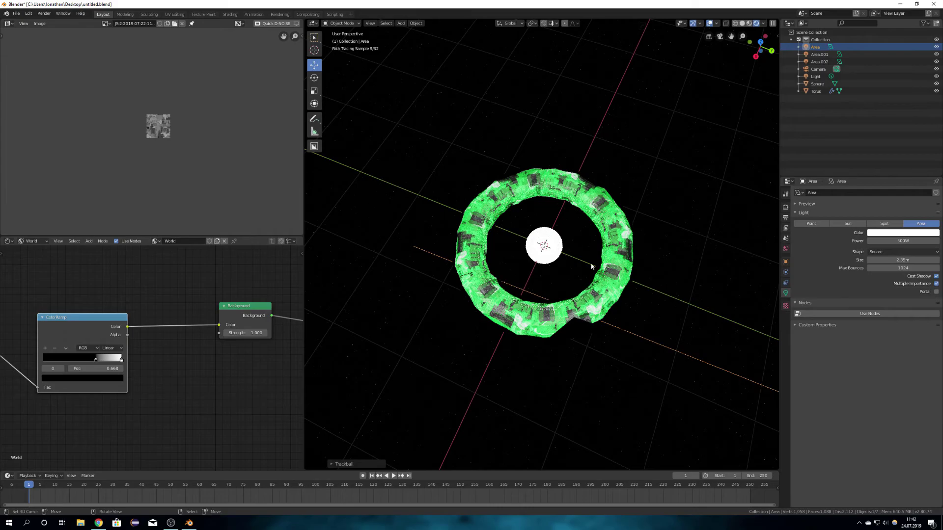
pyautogui.press('KP_0')
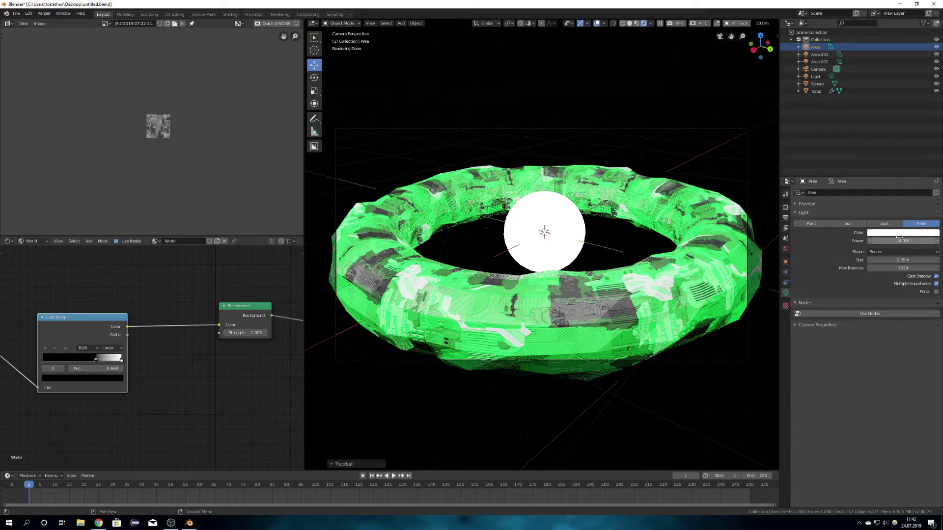
# - Set the point light's power to 10 W, deselect everything and save the file
pyautogui.click(815, 77)
pyautogui.click(896, 240)
pyautogui.write('10')
pyautogui.press('Return')
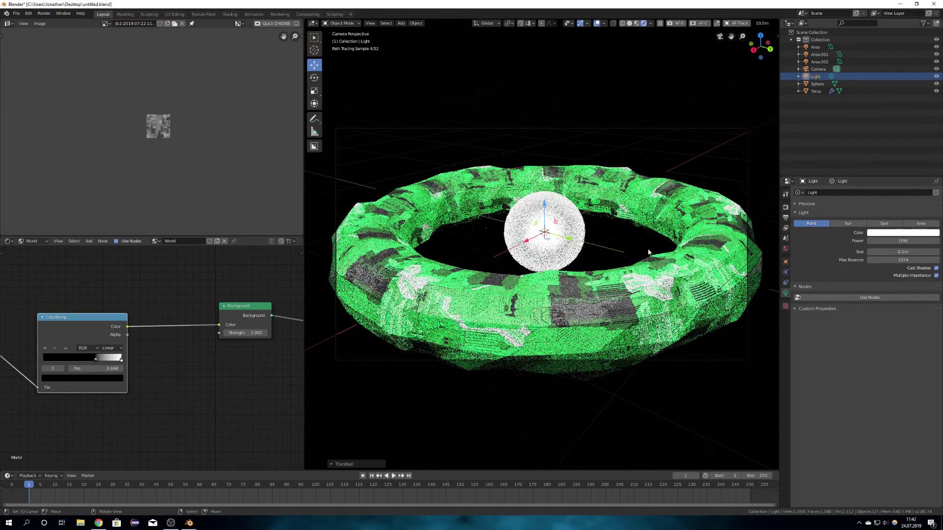
pyautogui.press('a')
pyautogui.hotkey('alt', 'a')
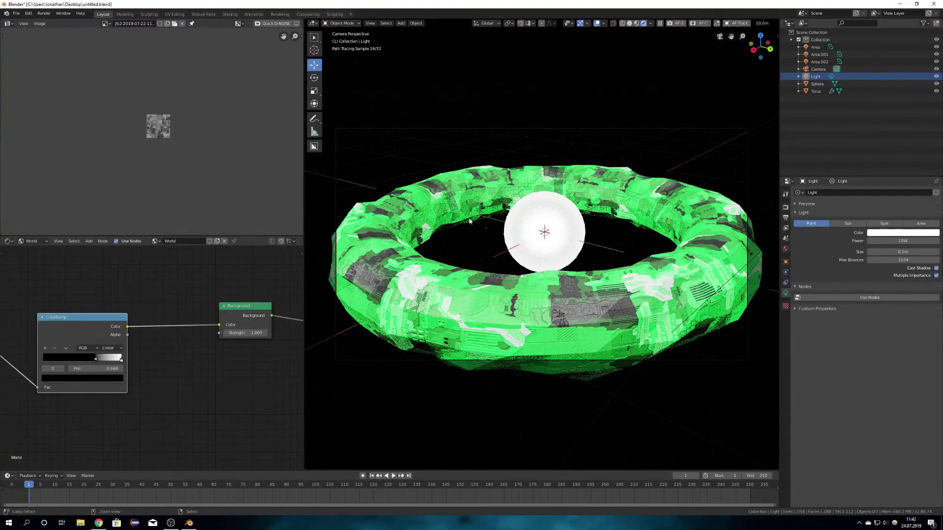
pyautogui.hotkey('ctrl', 's')
# - In solid shading, enable viewport display for the torus's Subdivision modifier and save the file
pyautogui.press('z')
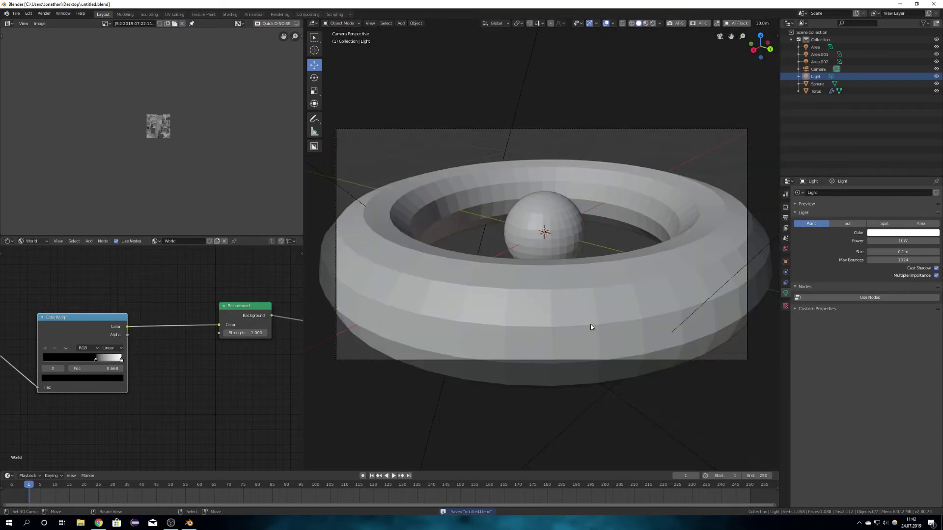
pyautogui.click(667, 238)
pyautogui.click(786, 282)
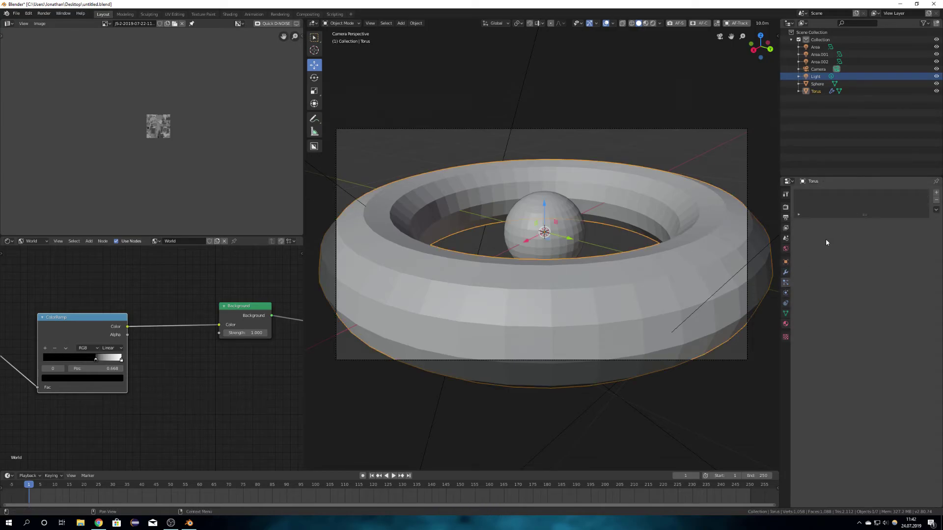
pyautogui.click(786, 272)
pyautogui.click(882, 204)
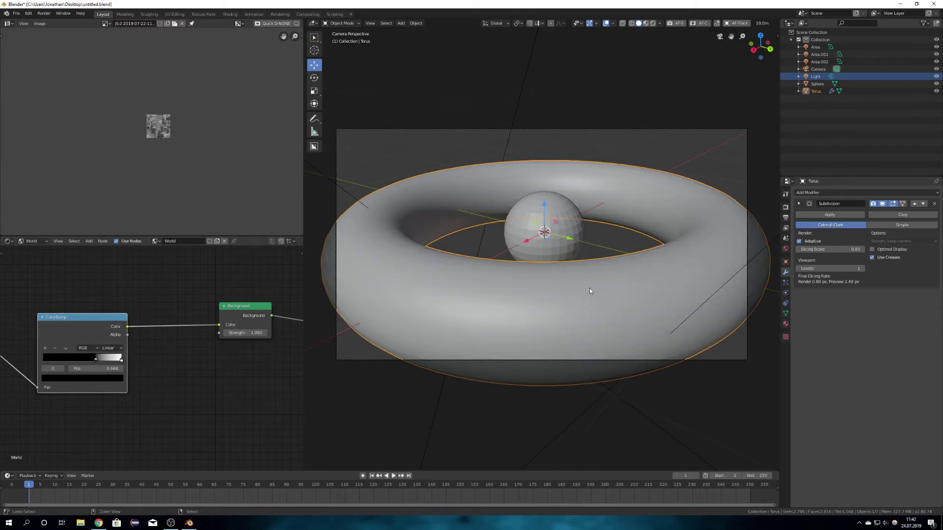
pyautogui.hotkey('ctrl', 's')
# - Add a Subdivision Surface modifier with viewport level 1 to the sphere inside the torus
pyautogui.click(547, 228)
pyautogui.hotkey('ctrl', '1')
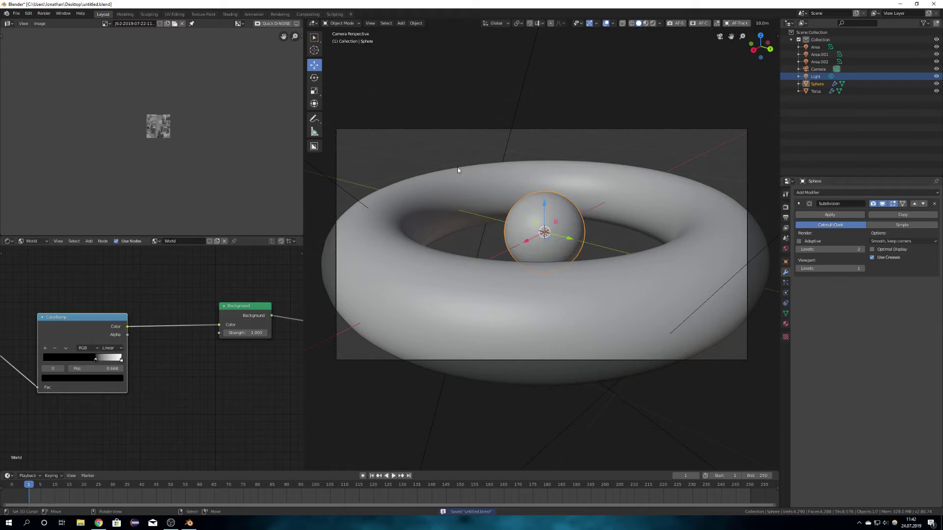
# - Set the Cycles render tile size to 250 in both X and Y and save the file
pyautogui.hotkey('ctrl', 's')
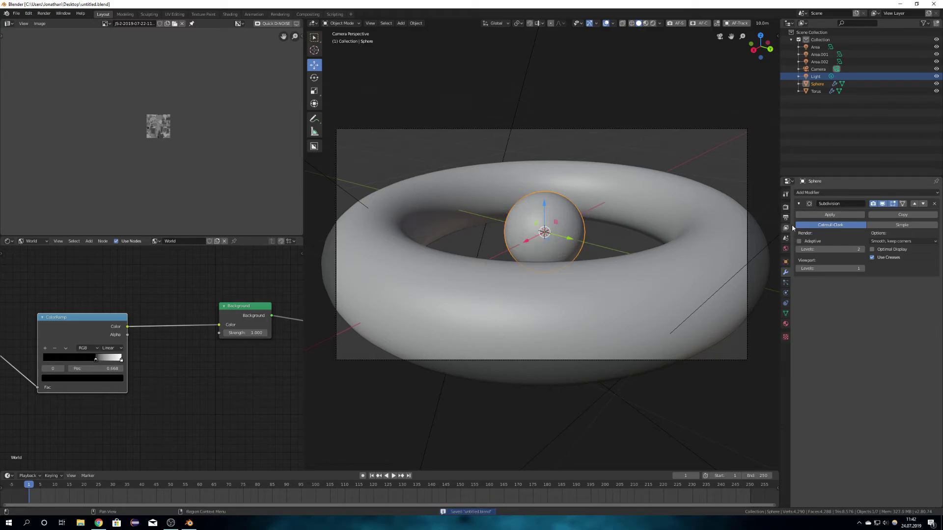
pyautogui.click(786, 207)
pyautogui.click(811, 379)
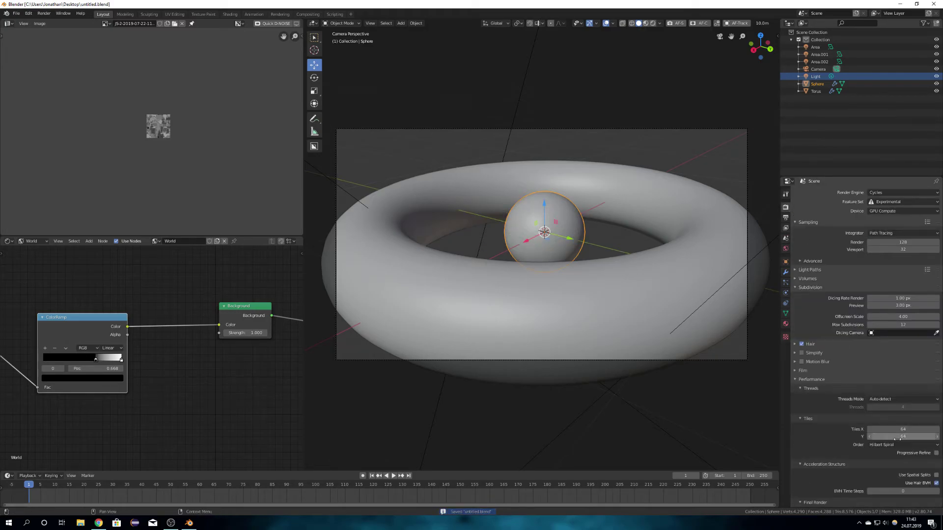
pyautogui.moveTo(900, 434); pyautogui.dragTo(901, 430)
pyautogui.write('25')
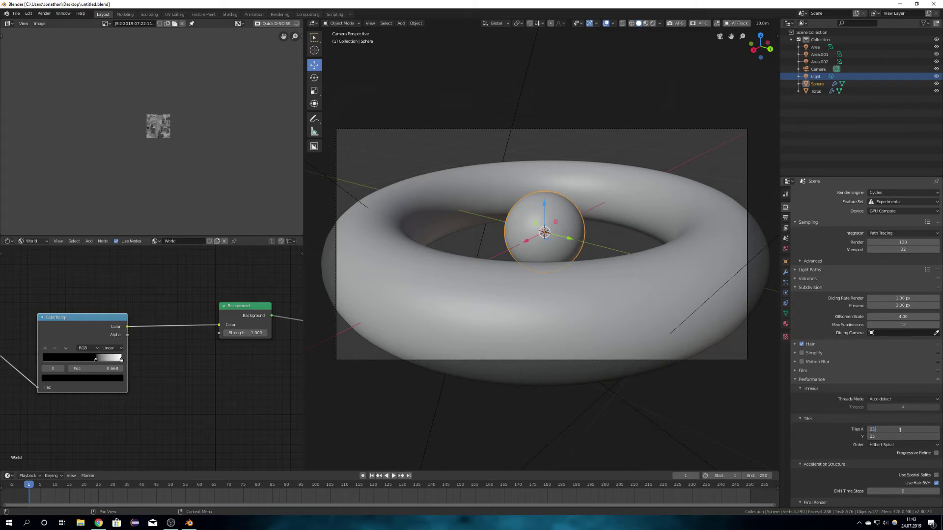
pyautogui.write('0')
pyautogui.press('Return')
pyautogui.hotkey('ctrl', 's')
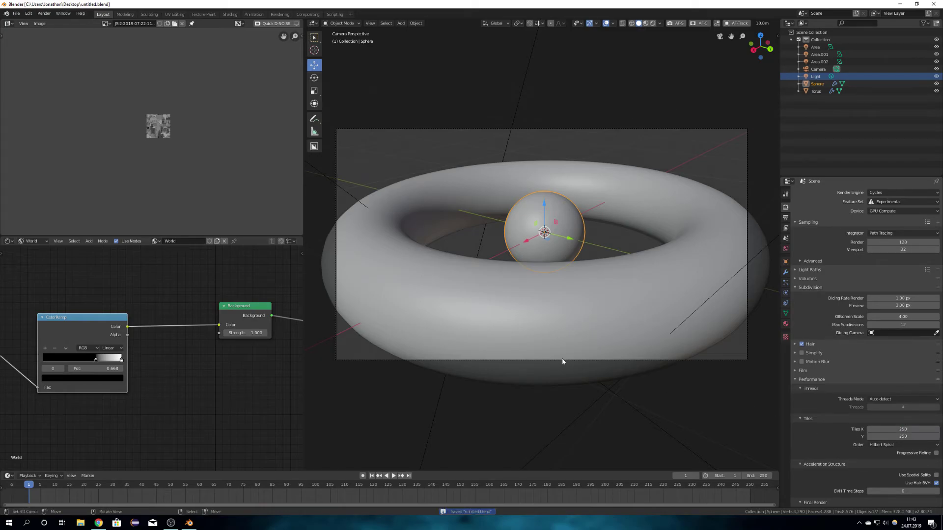
# - Render the current frame, examine the displaced torus and the sphere up close, and close the render window
pyautogui.press('F12')
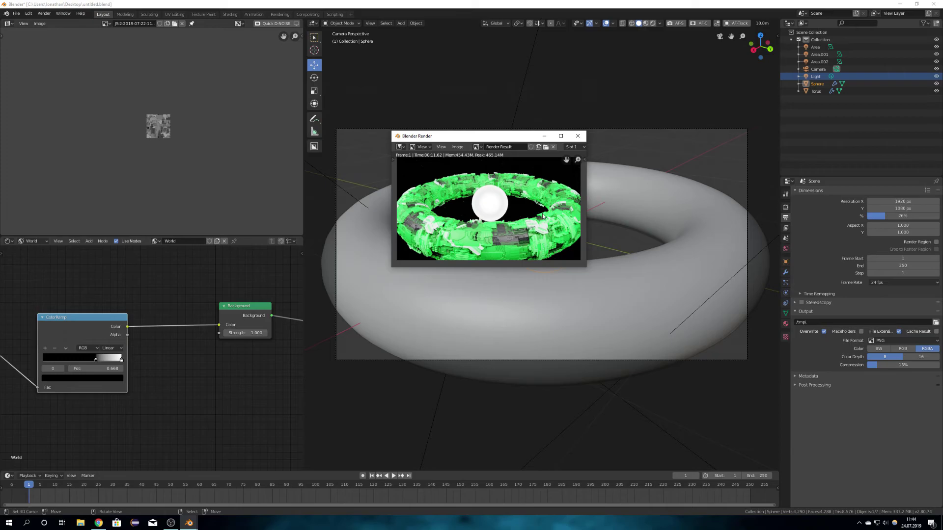
pyautogui.moveTo(524, 212)
pyautogui.mouseDown(button='middle')
pyautogui.moveTo(529, 224)
pyautogui.moveTo(546, 222)
pyautogui.moveTo(526, 202)
pyautogui.mouseUp(button='middle')
pyautogui.scroll(5, 526, 203)
pyautogui.scroll(-7, 527, 202)
pyautogui.scroll(5, 482, 205)
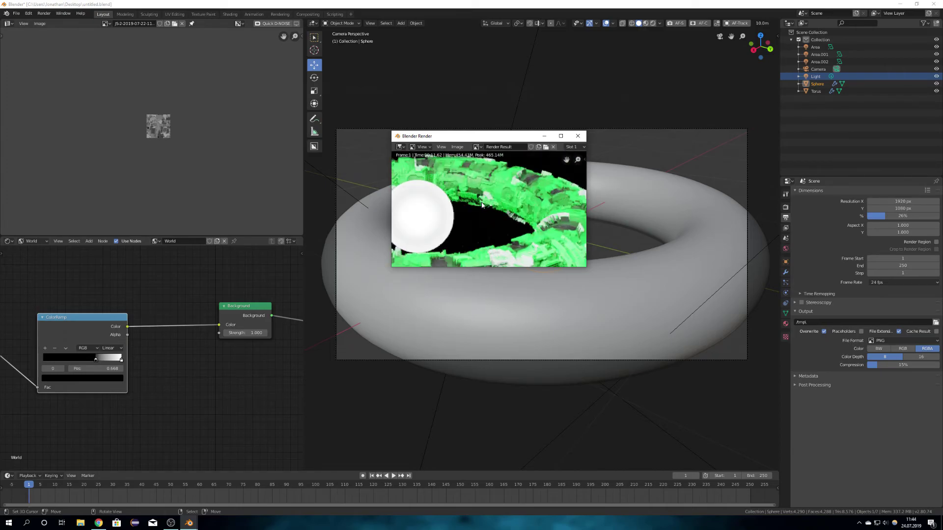
pyautogui.scroll(-2, 499, 221)
pyautogui.moveTo(471, 227); pyautogui.dragTo(515, 208, button='middle')
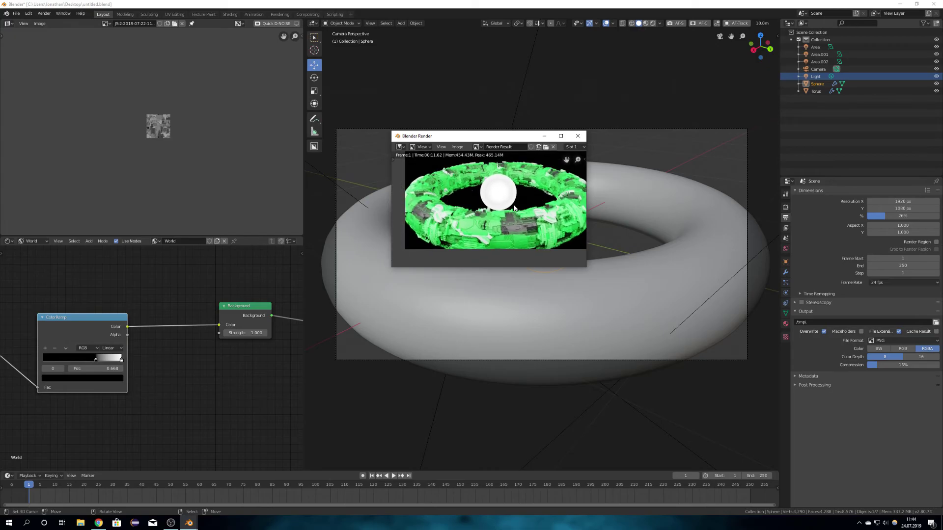
pyautogui.scroll(6, 516, 207)
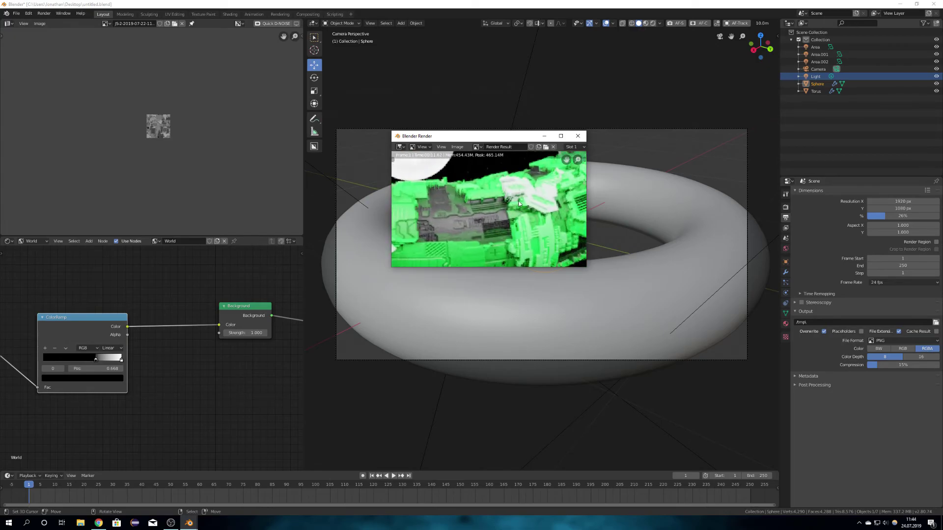
pyautogui.scroll(-4, 519, 203)
pyautogui.scroll(2, 474, 193)
pyautogui.moveTo(451, 206); pyautogui.dragTo(519, 219, button='middle')
pyautogui.moveTo(413, 206); pyautogui.dragTo(485, 207, button='middle')
pyautogui.scroll(3, 485, 207)
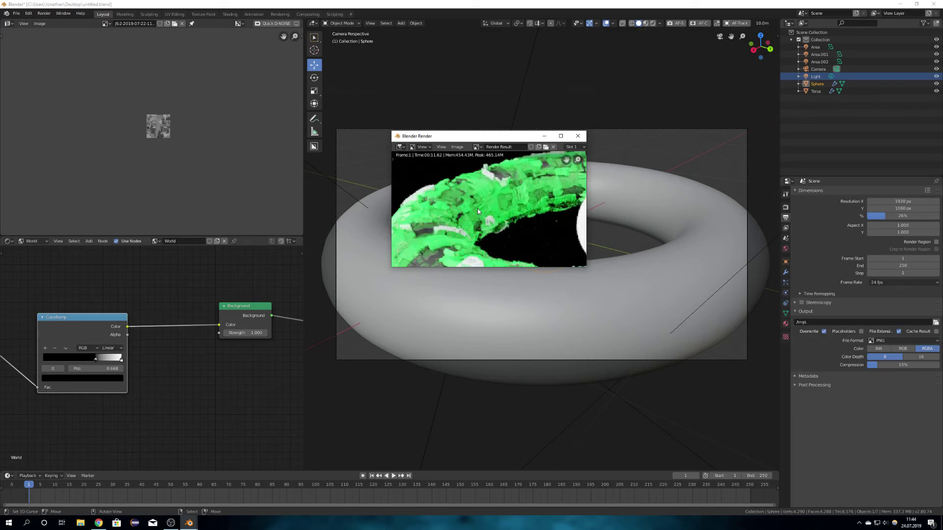
pyautogui.scroll(-3, 477, 209)
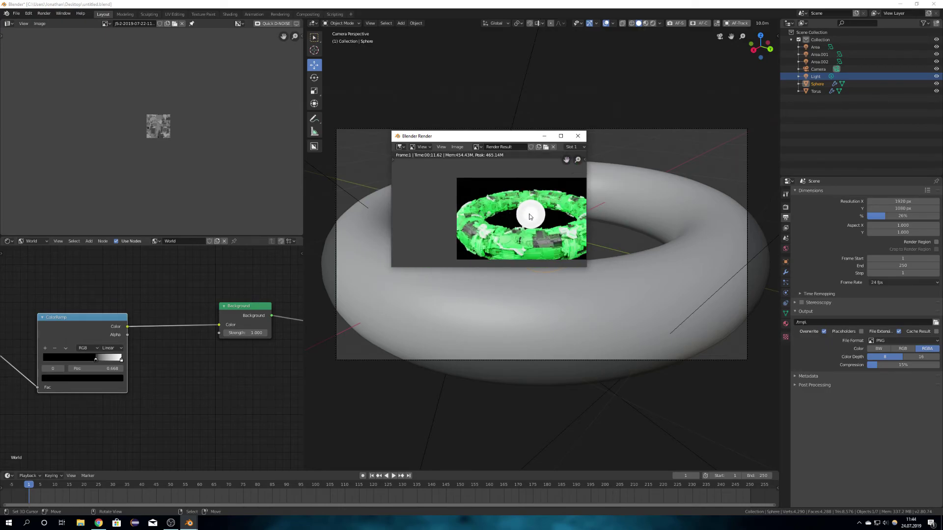
pyautogui.moveTo(478, 208); pyautogui.dragTo(472, 205, button='middle')
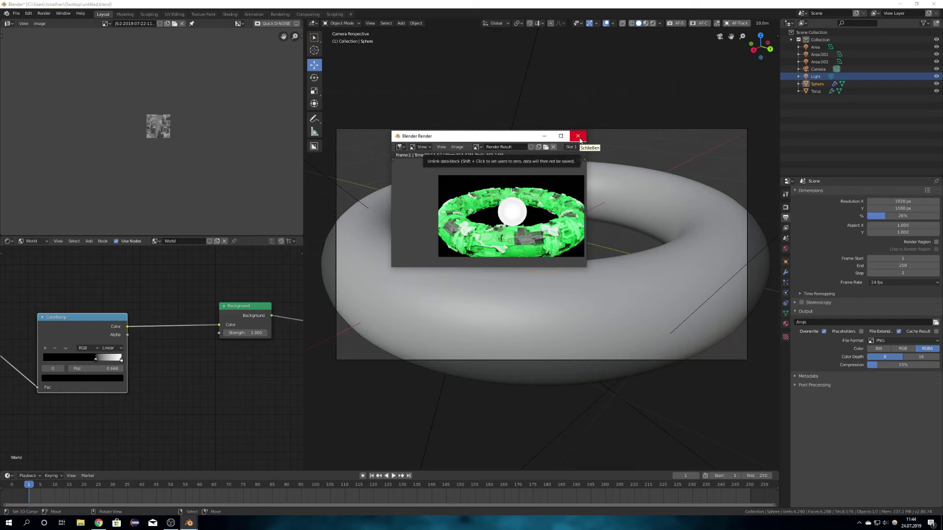
pyautogui.moveTo(512, 223); pyautogui.dragTo(486, 215, button='middle')
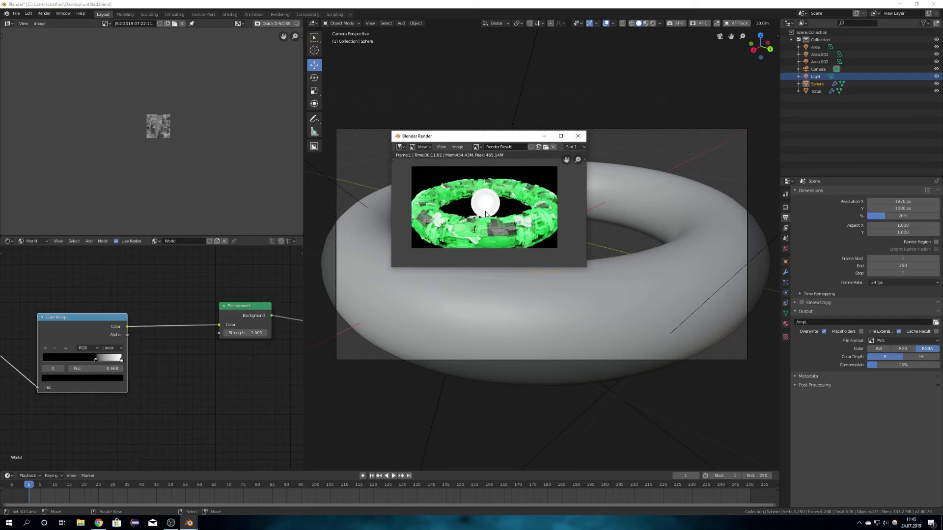
pyautogui.click(578, 137)
# - Add a second, empty material slot to the torus
pyautogui.click(644, 281)
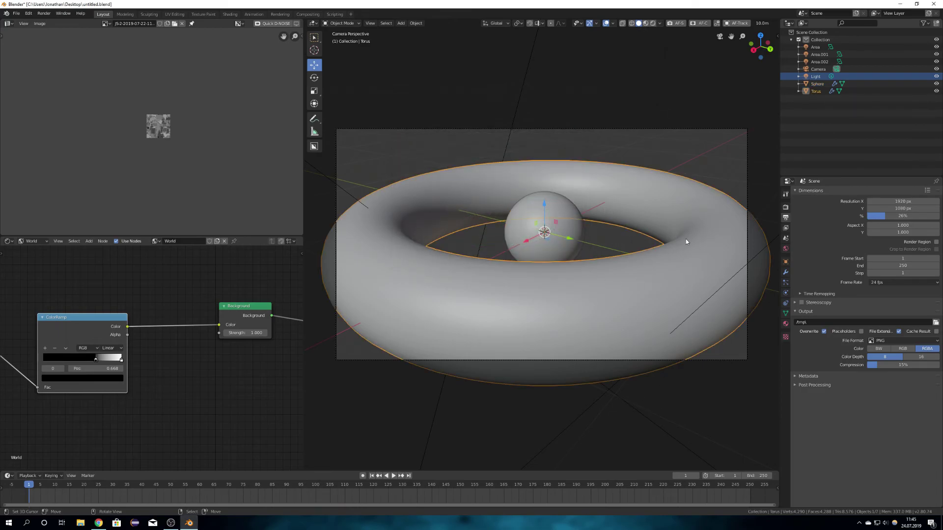
pyautogui.click(786, 325)
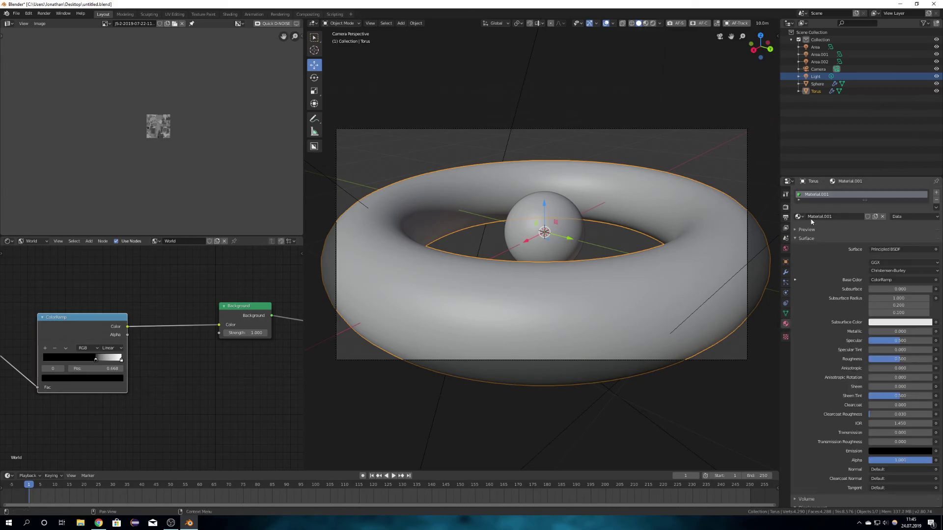
pyautogui.click(935, 194)
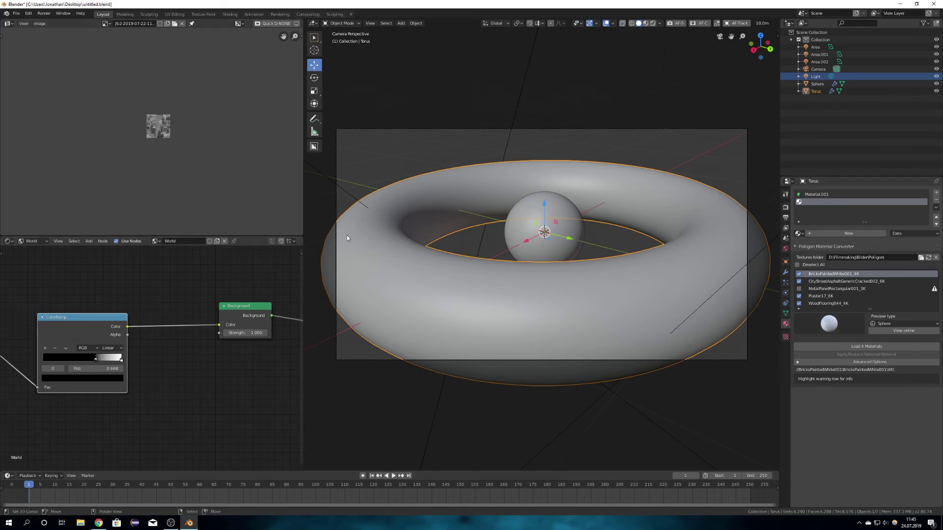
# - In Edit Mode, circle-select a band of faces on the torus's front-right section and assign a new material to it
pyautogui.press('Tab')
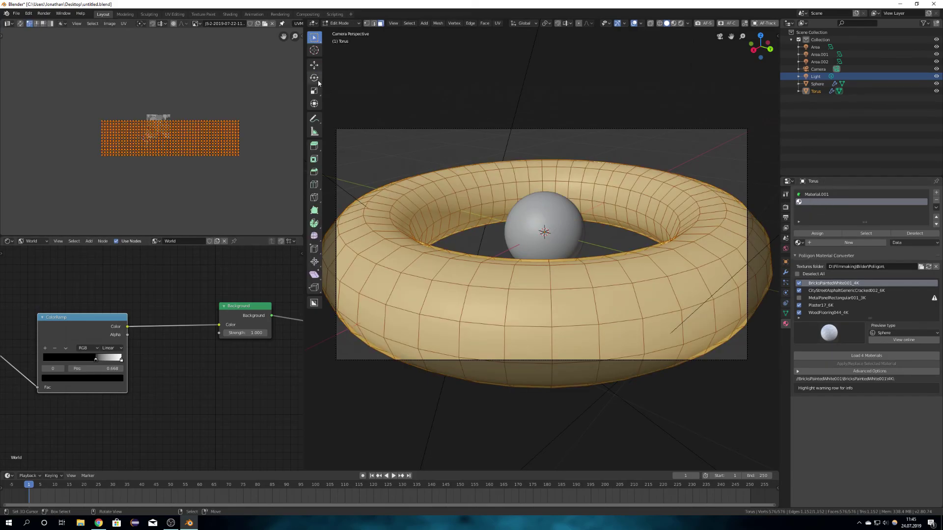
pyautogui.press('c')
pyautogui.press('Escape')
pyautogui.hotkey('alt', 'a')
pyautogui.press('a')
pyautogui.hotkey('alt', 'a')
pyautogui.press('c')
pyautogui.moveTo(653, 256)
pyautogui.mouseDown()
pyautogui.moveTo(673, 304)
pyautogui.moveTo(672, 349)
pyautogui.moveTo(688, 346)
pyautogui.mouseUp()
pyautogui.press('Escape')
pyautogui.click(849, 242)
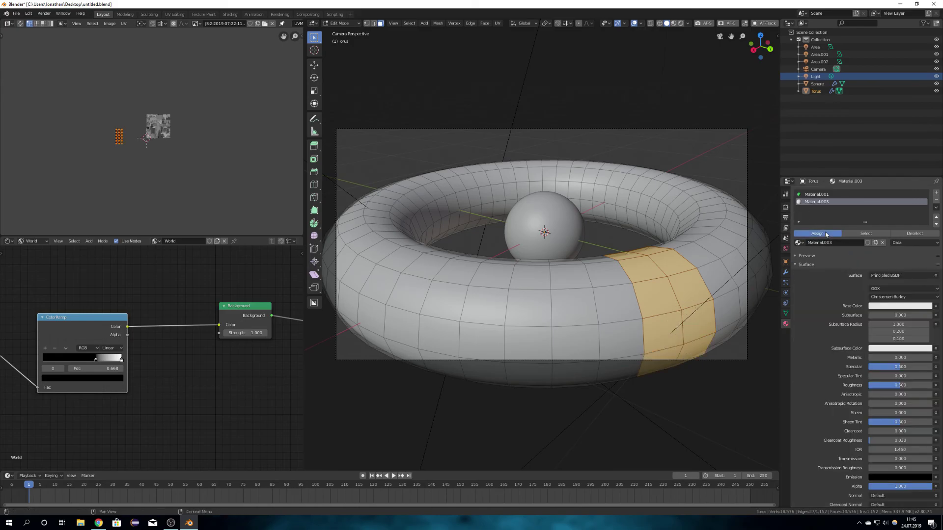
# - Leave Edit Mode, deselect everything and examine the torus's new material band in rendered shading
pyautogui.press('Tab')
pyautogui.press('z')
pyautogui.click(618, 176)
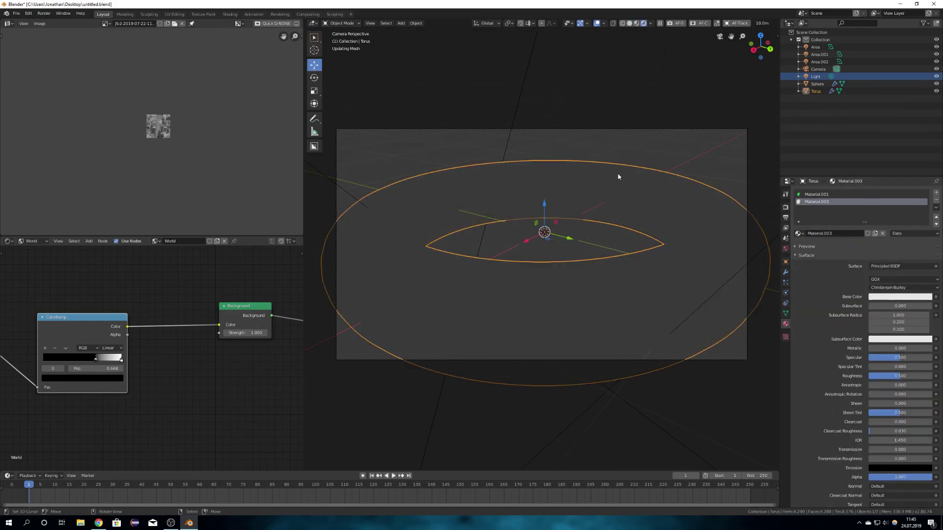
pyautogui.press('a')
pyautogui.press('a')
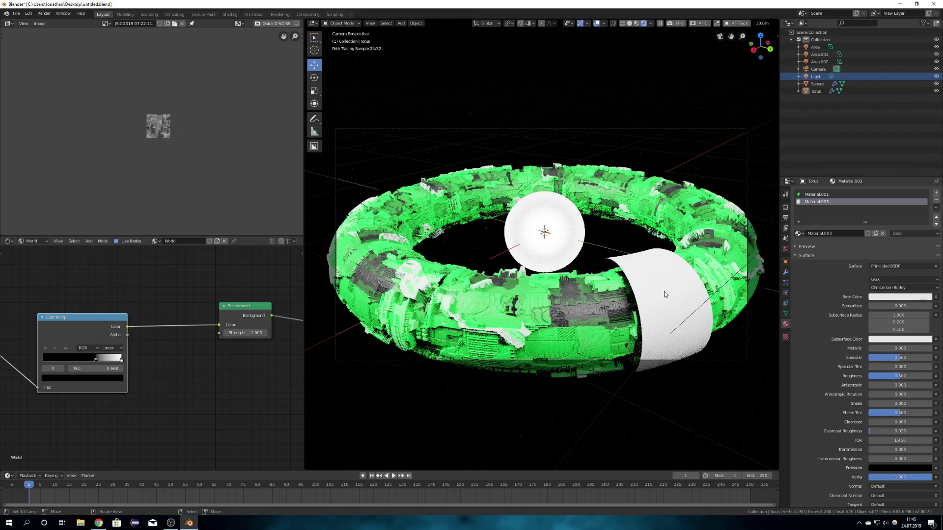
pyautogui.moveTo(604, 289); pyautogui.dragTo(647, 244, button='middle')
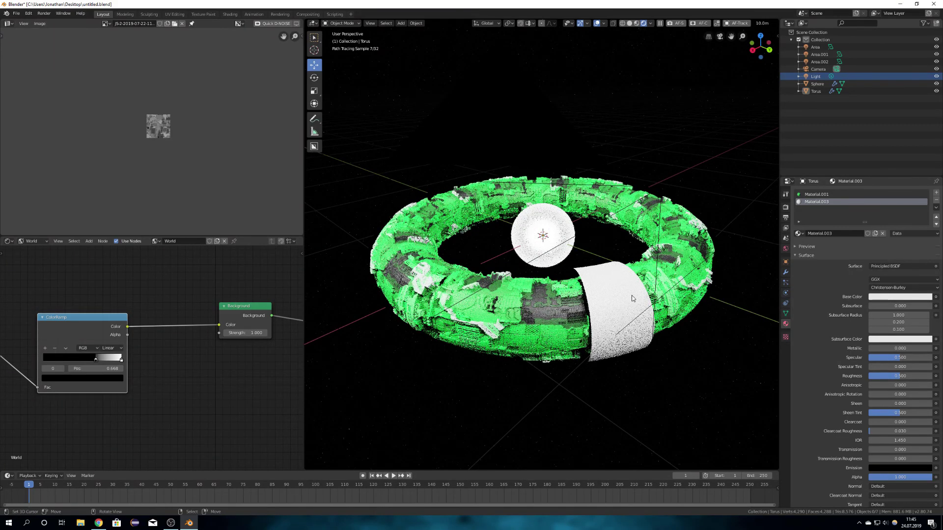
# - Return to solid shading and the camera view, and save the file
pyautogui.hotkey('shift', 'z')
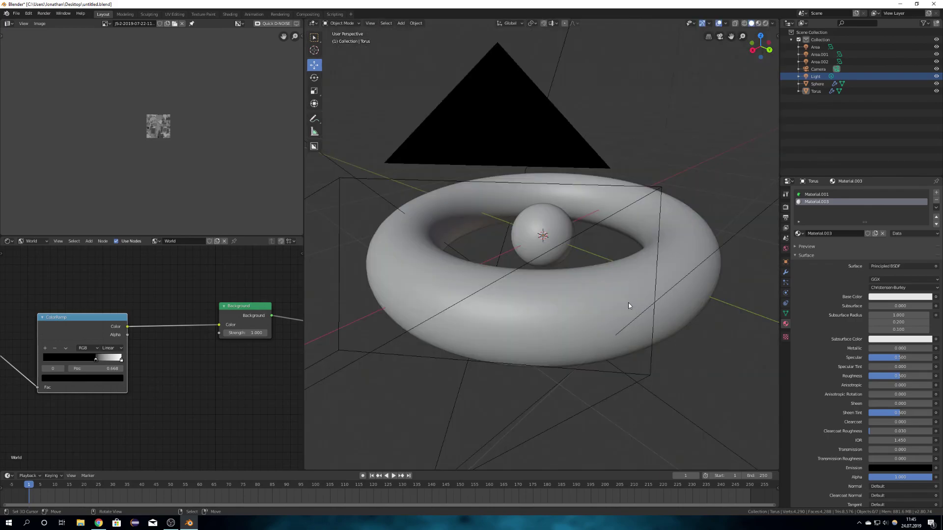
pyautogui.press('KP_0')
pyautogui.hotkey('ctrl', 's')
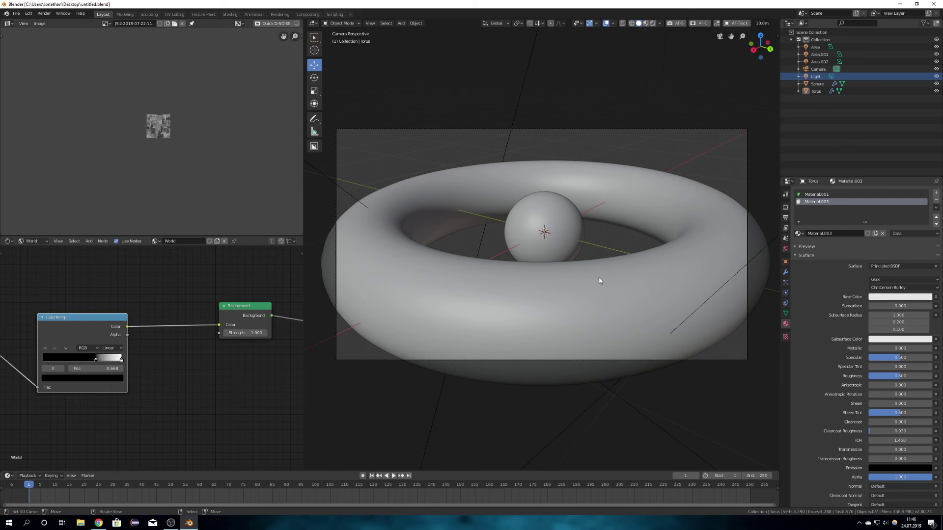